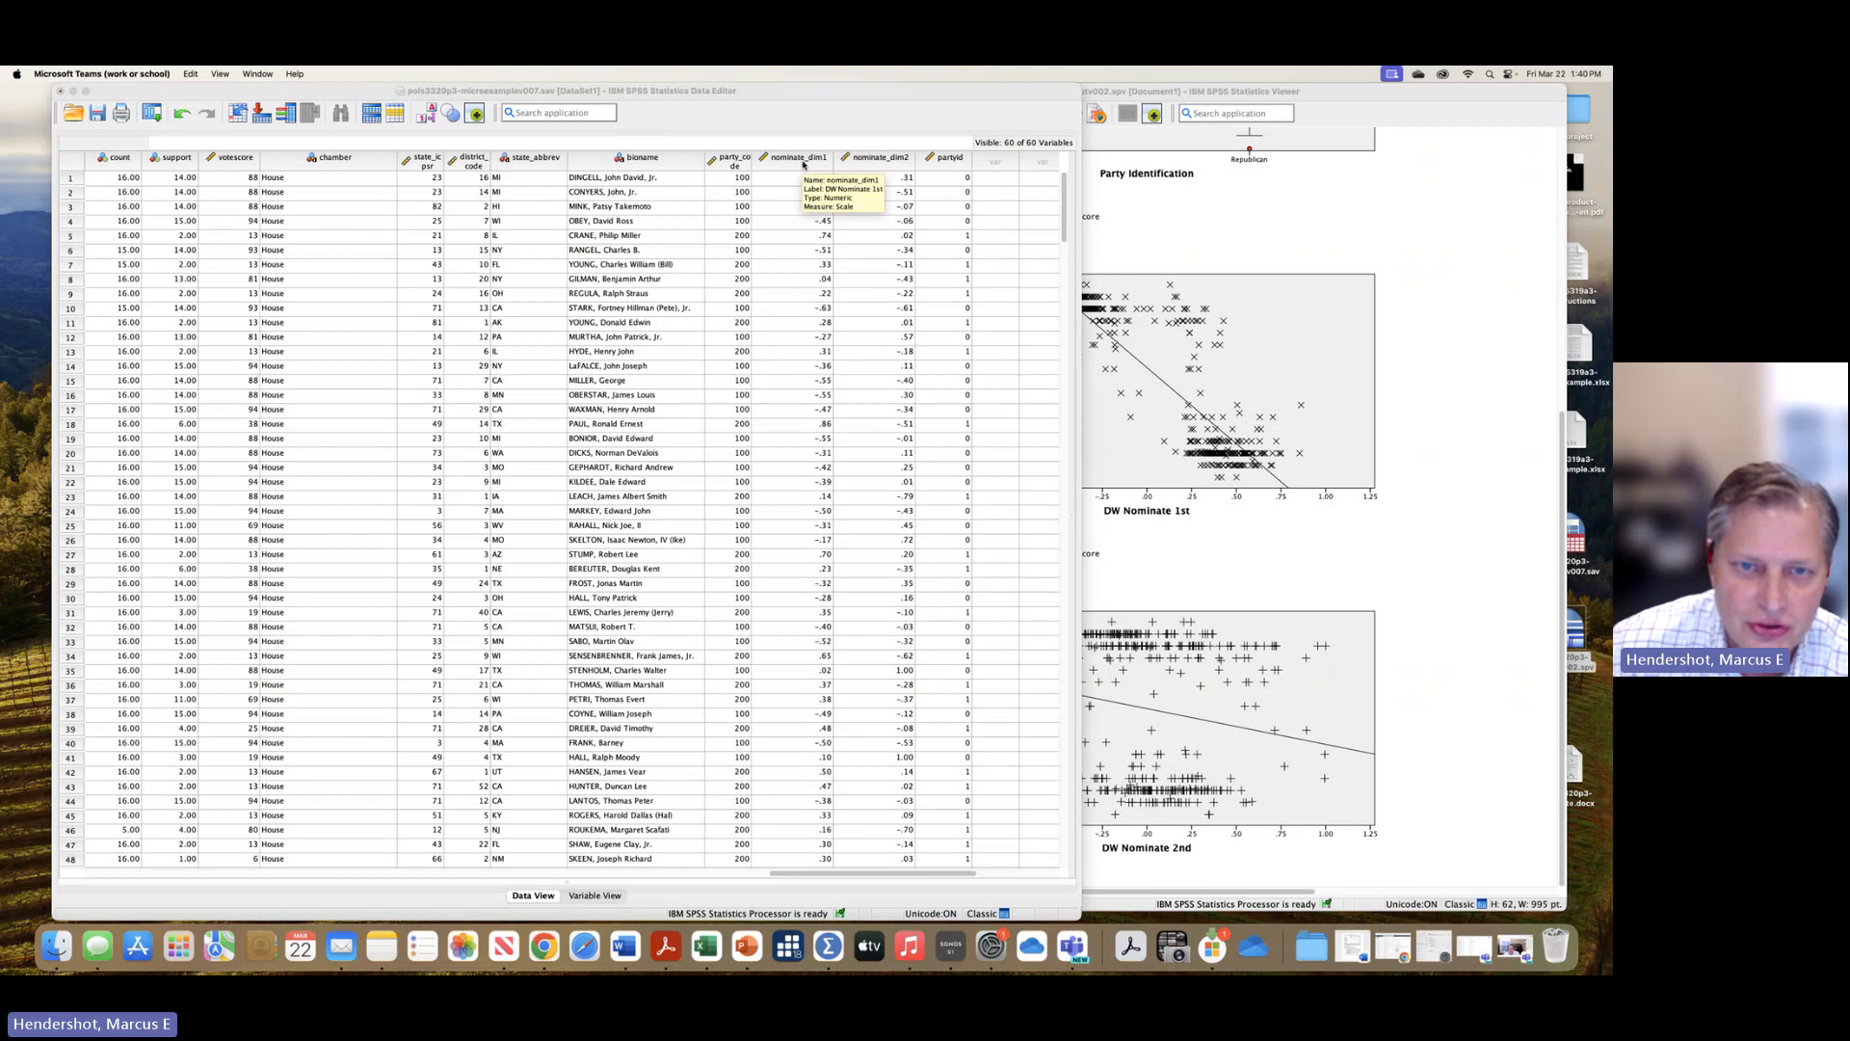
- Examine the nominate_dim2 and partyid variables, then the Support Score boxplot by party and the DW Nominate 1st and 2nd scatterplots
mouse_move(865, 165)
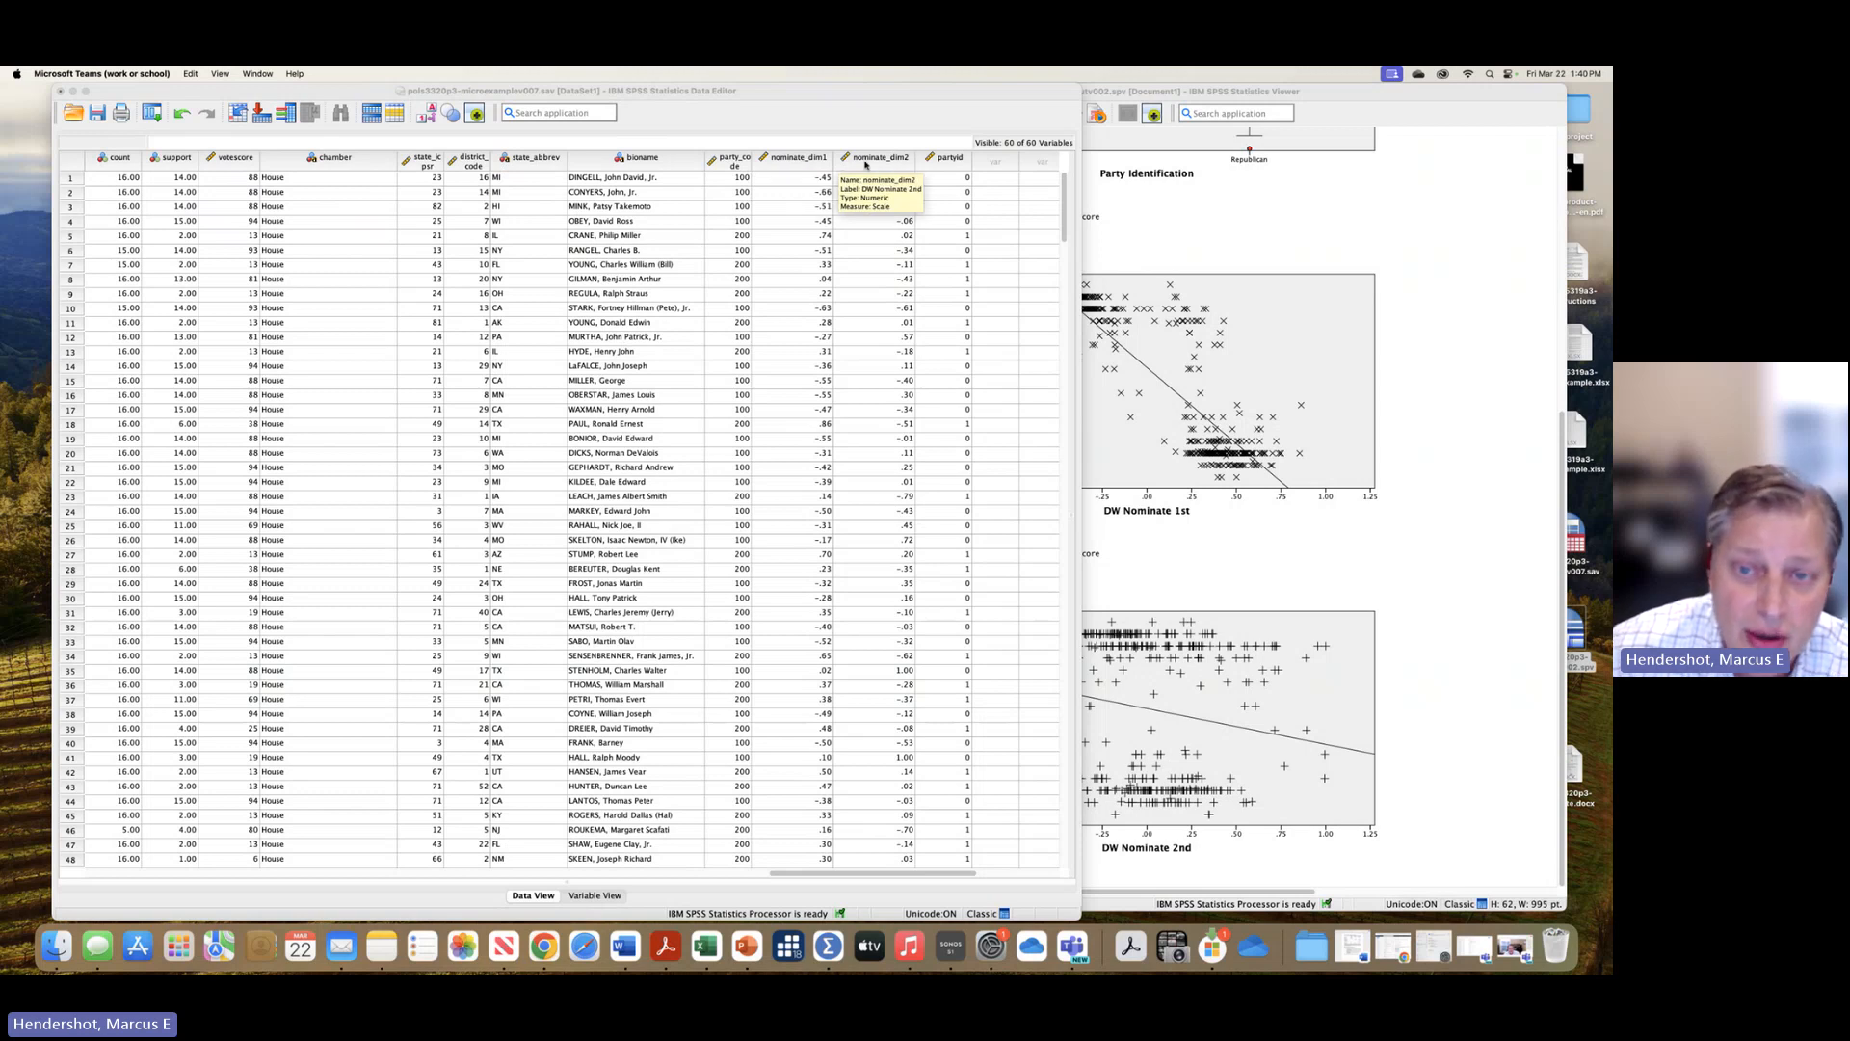
mouse_move(954, 163)
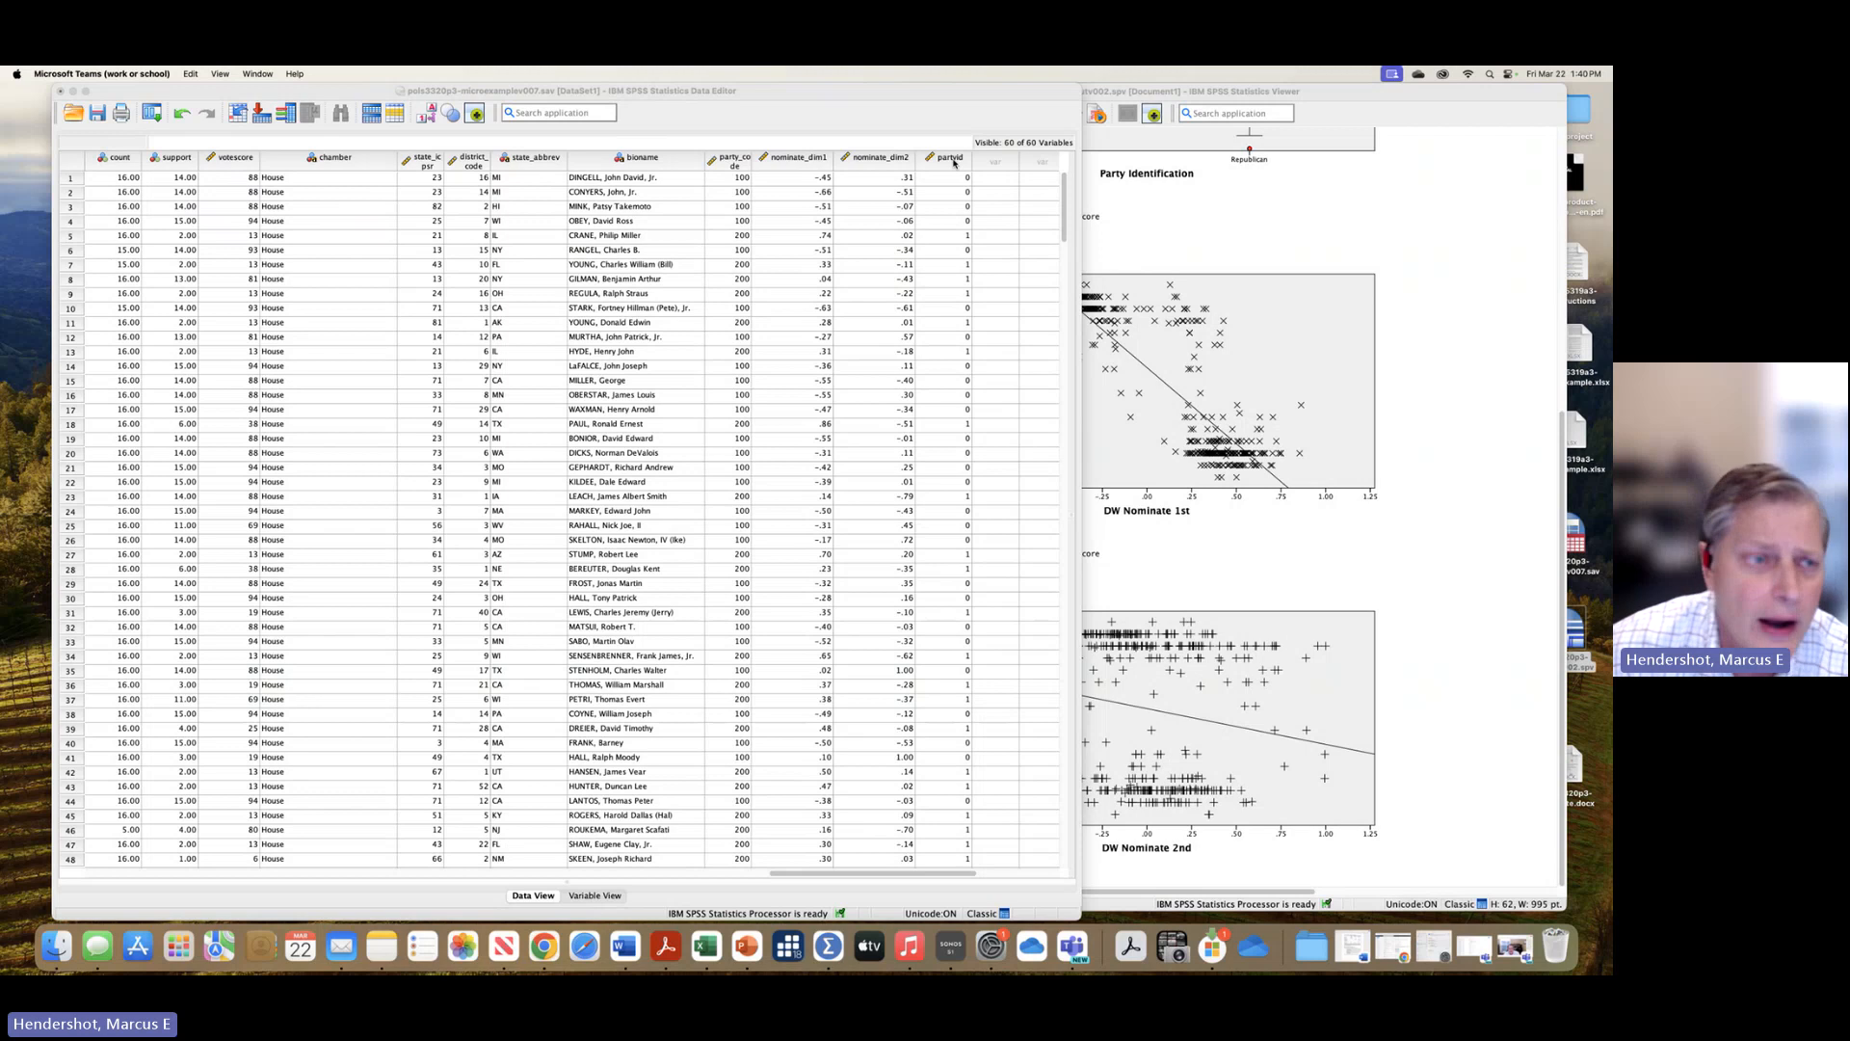
click(1212, 241)
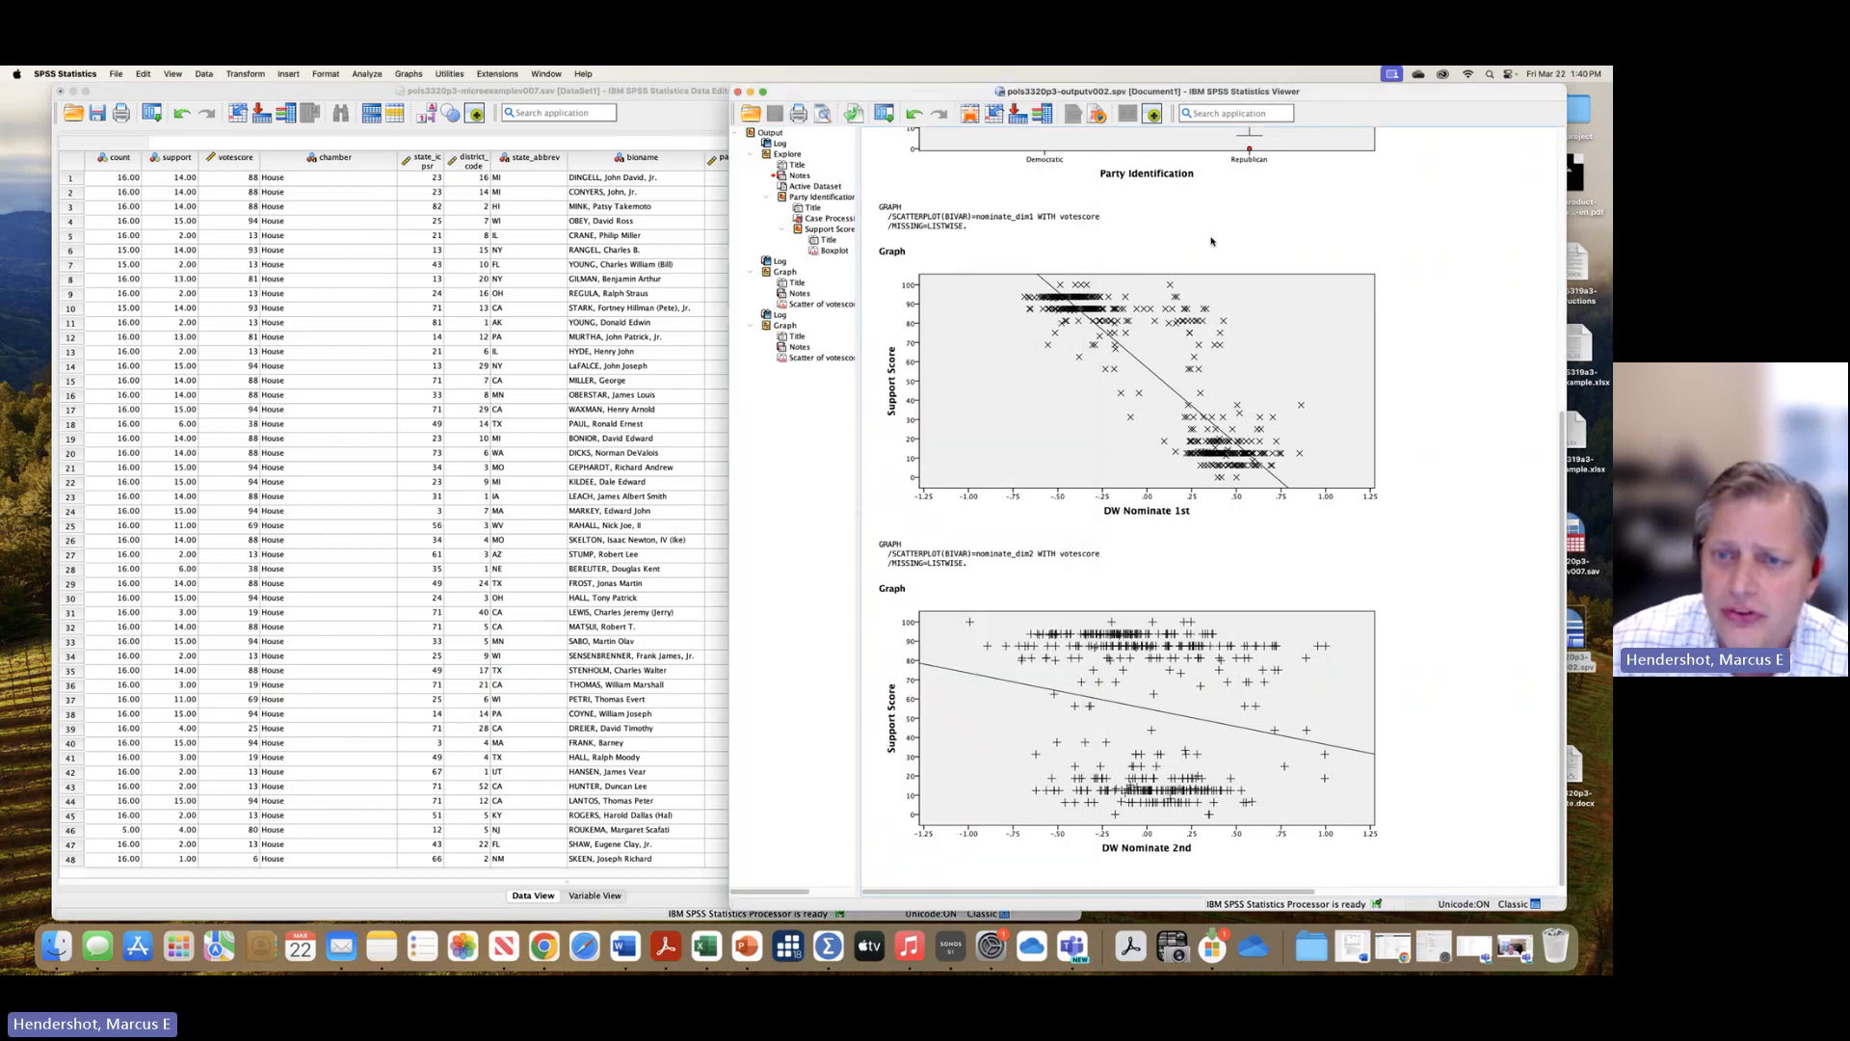
scroll(1153, 517, up, 5)
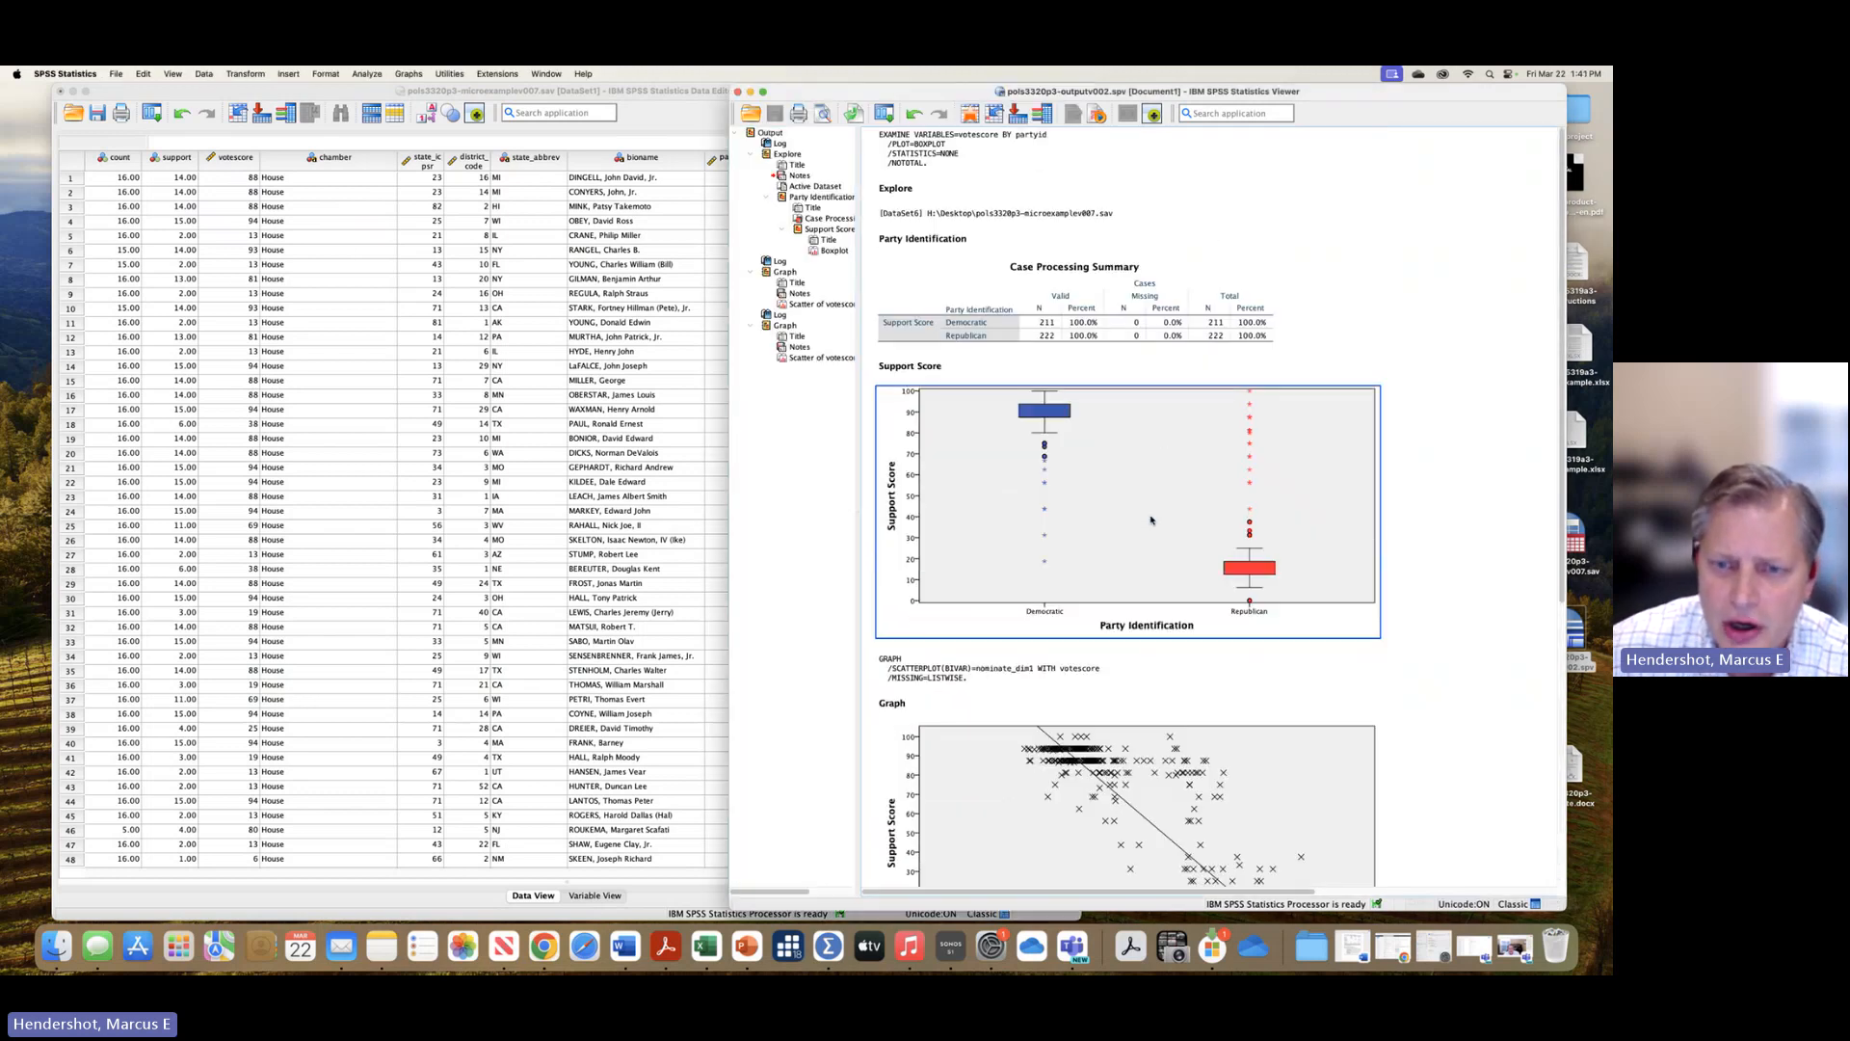
scroll(1446, 426, down, 2)
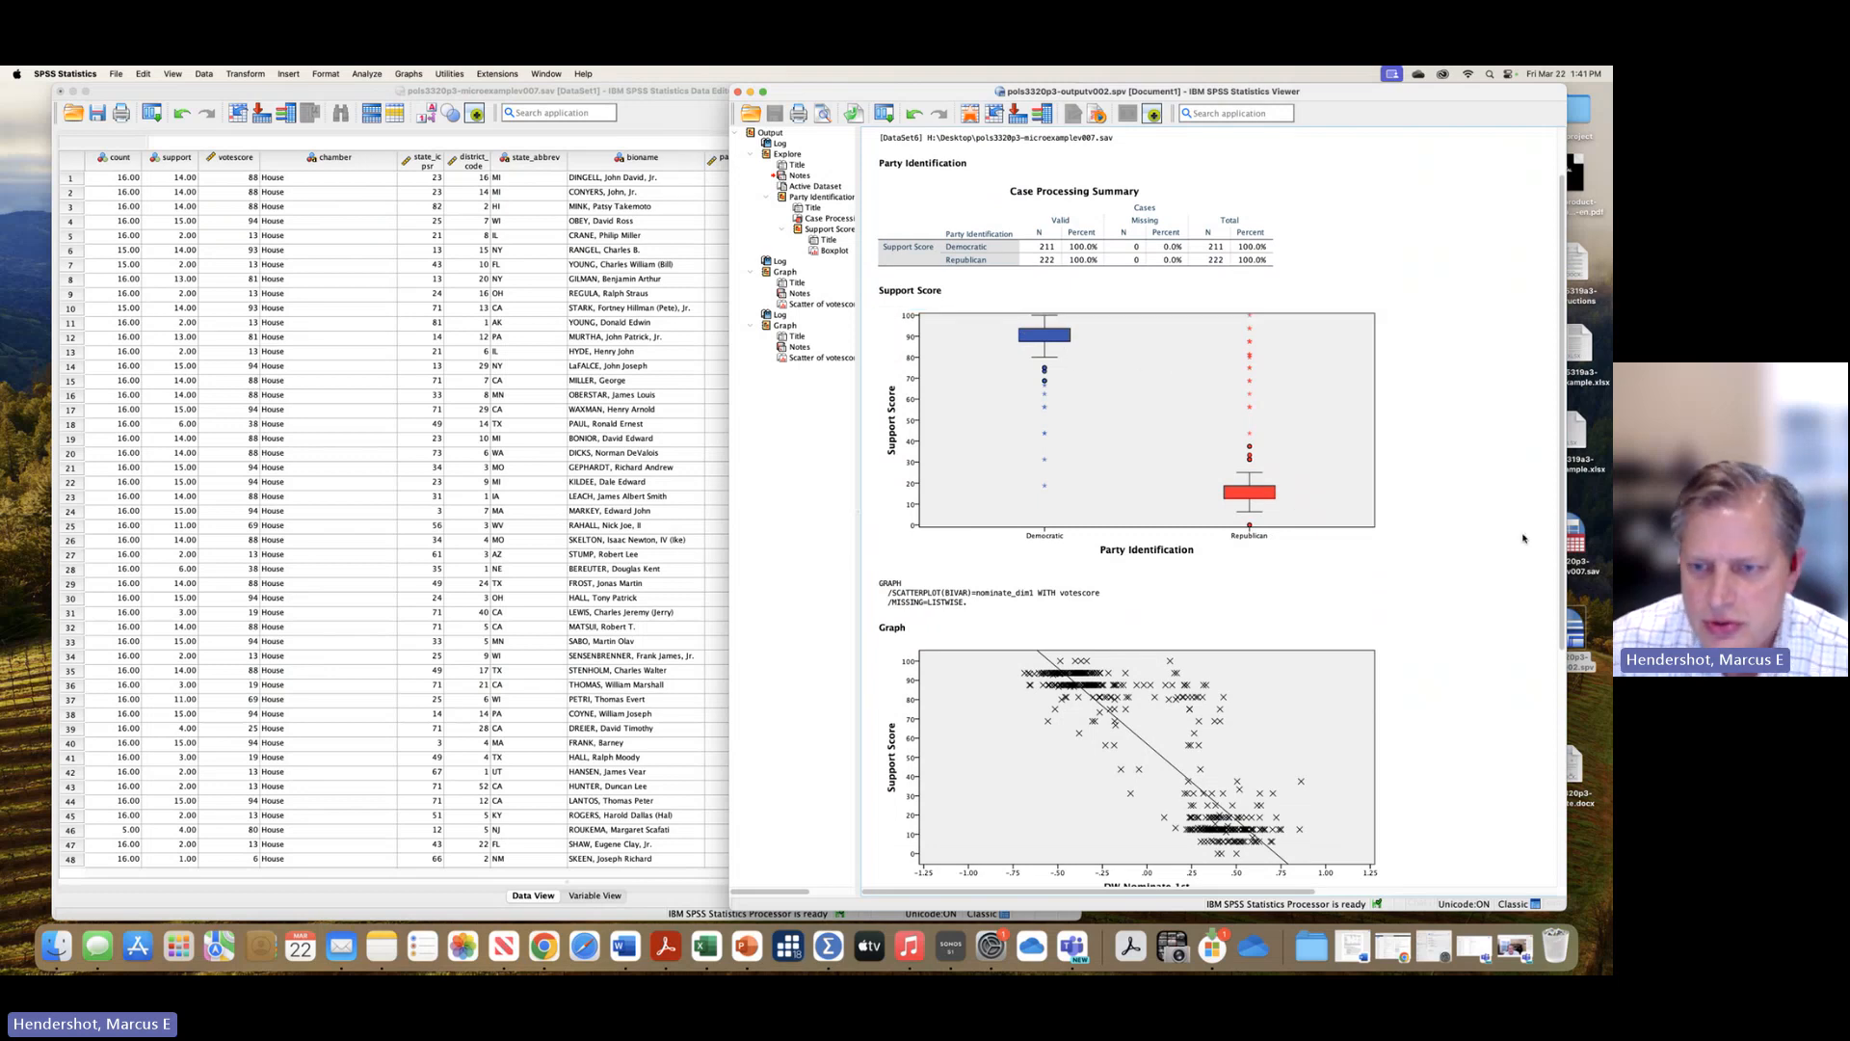
scroll(1472, 528, down, 5)
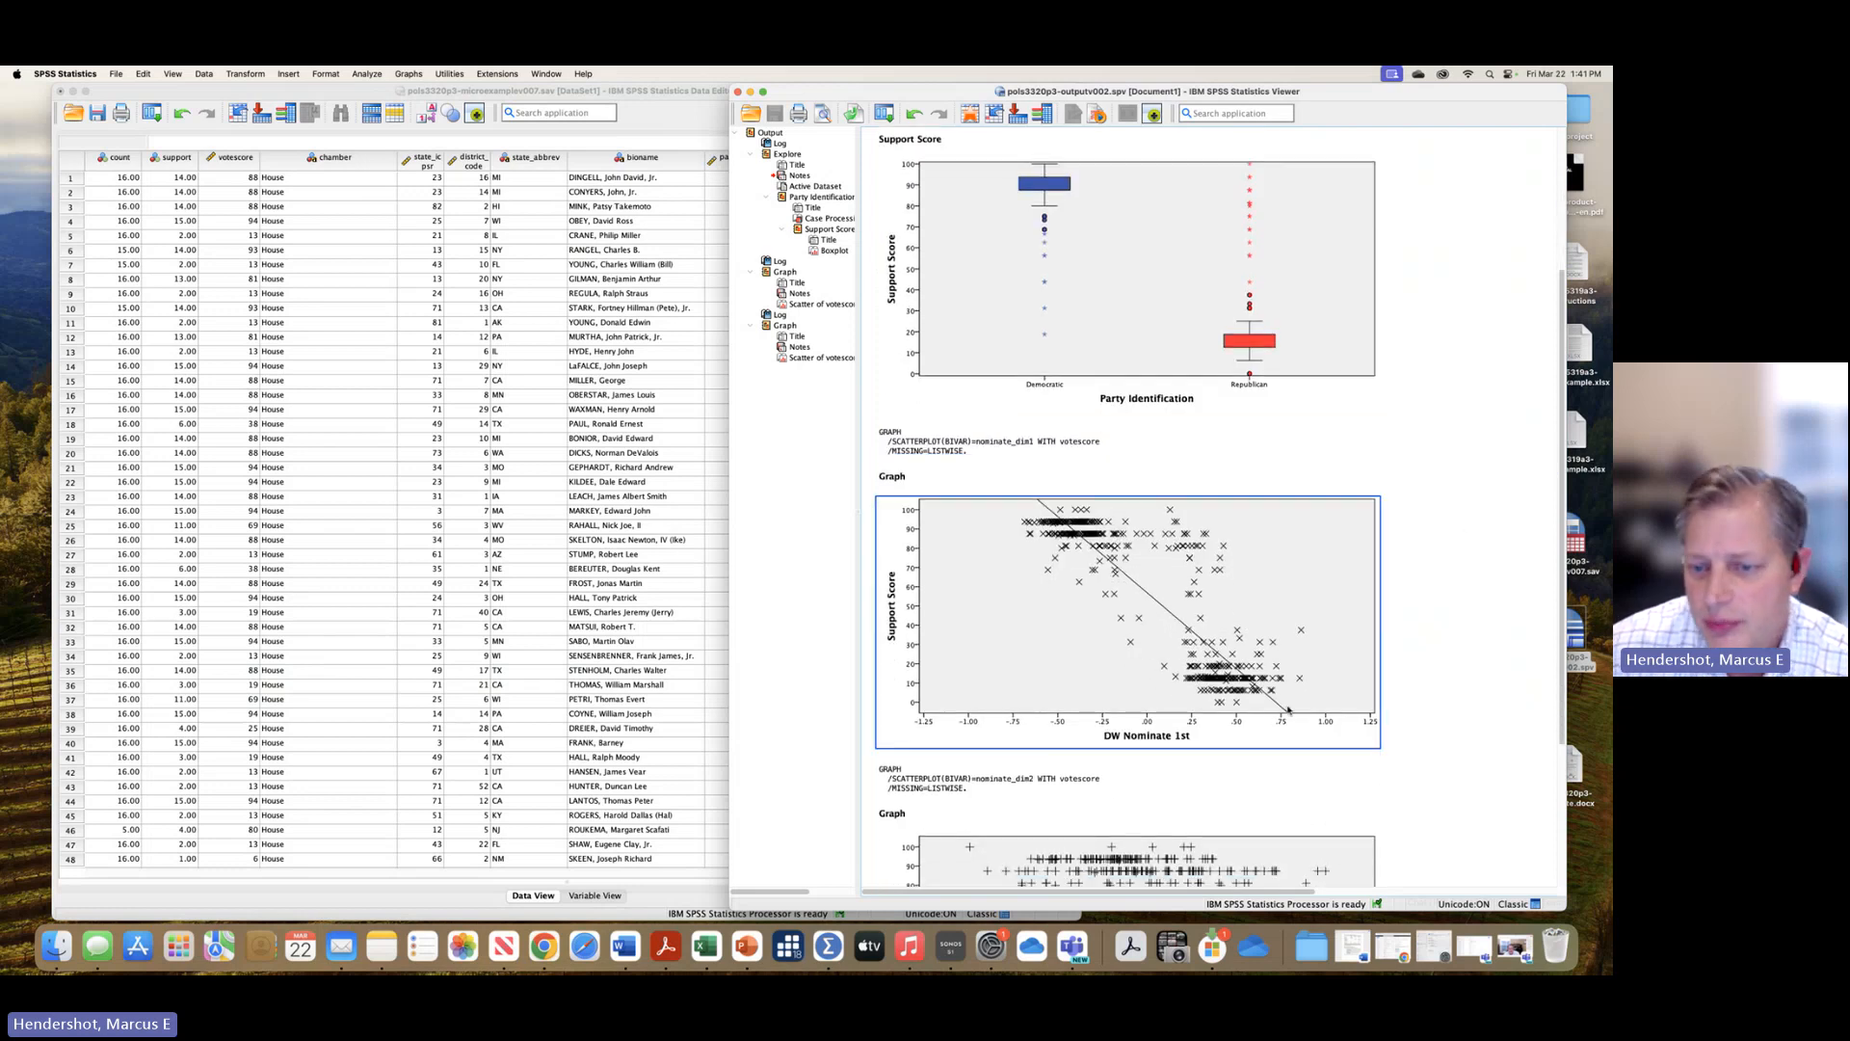
scroll(1472, 578, down, 7)
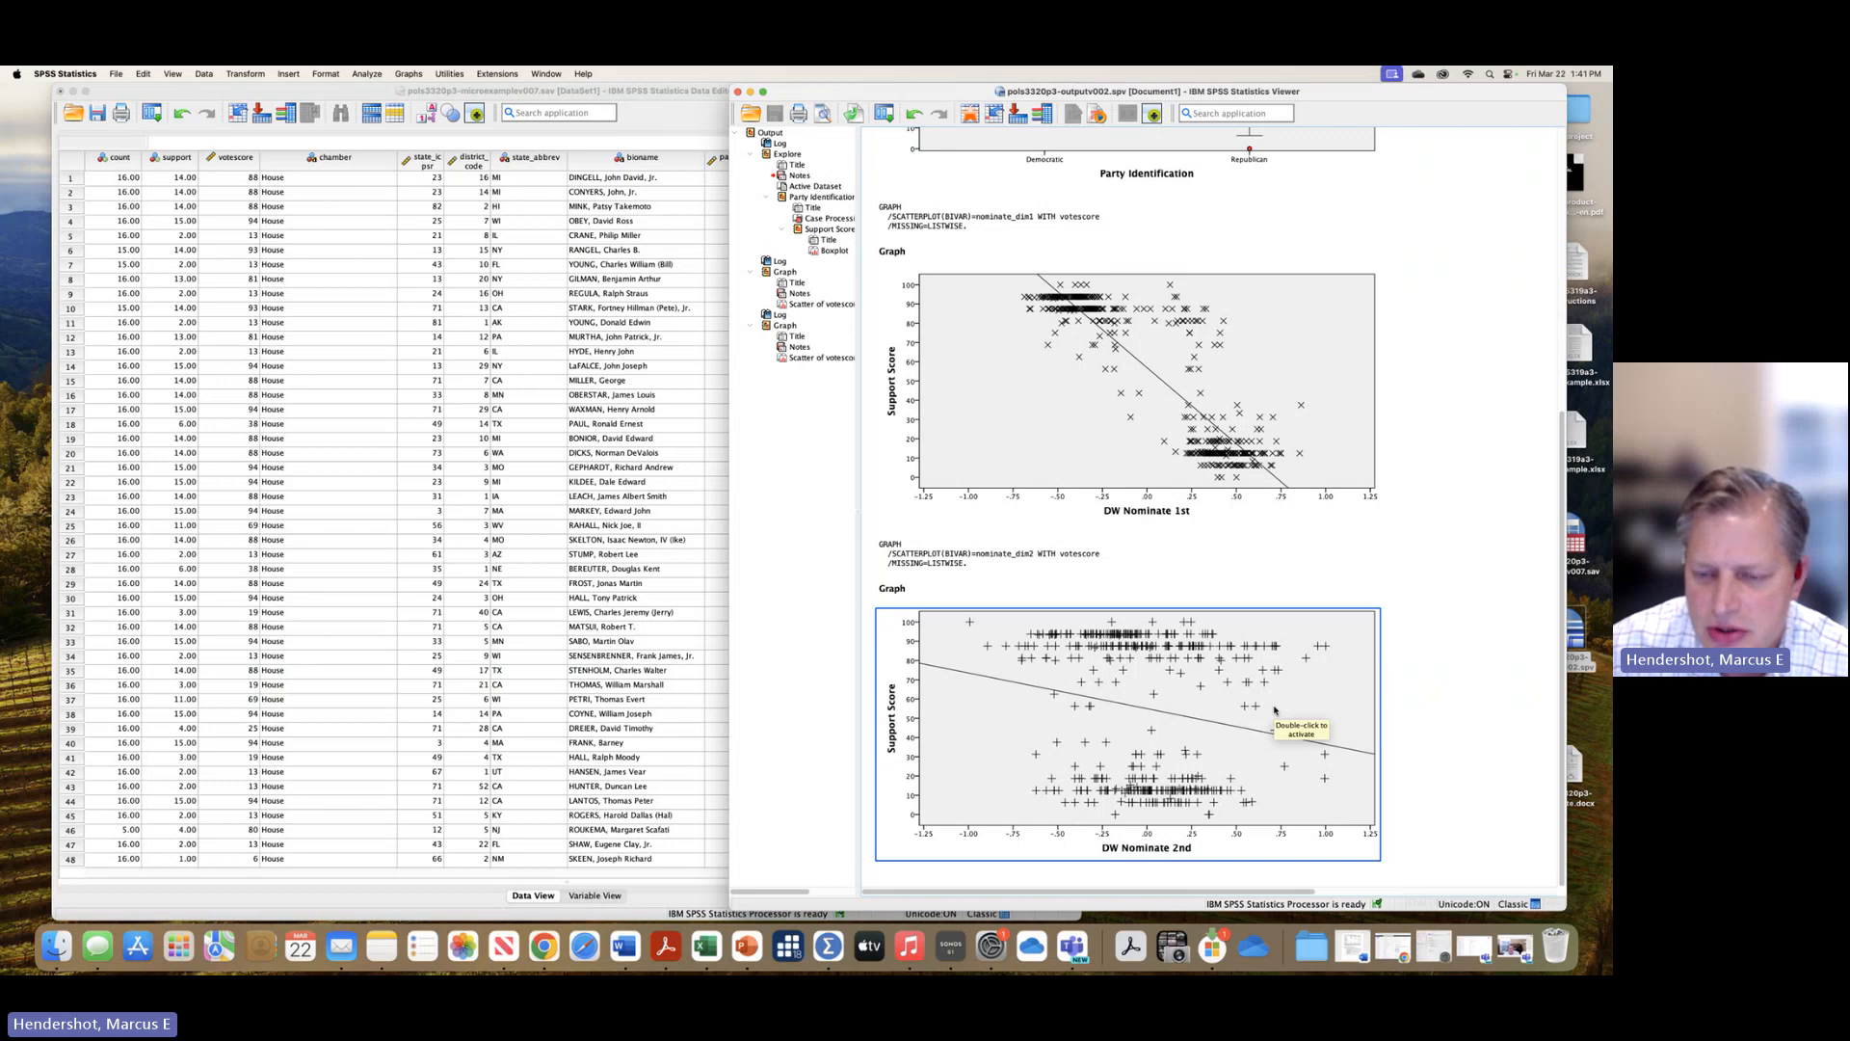
click(1385, 691)
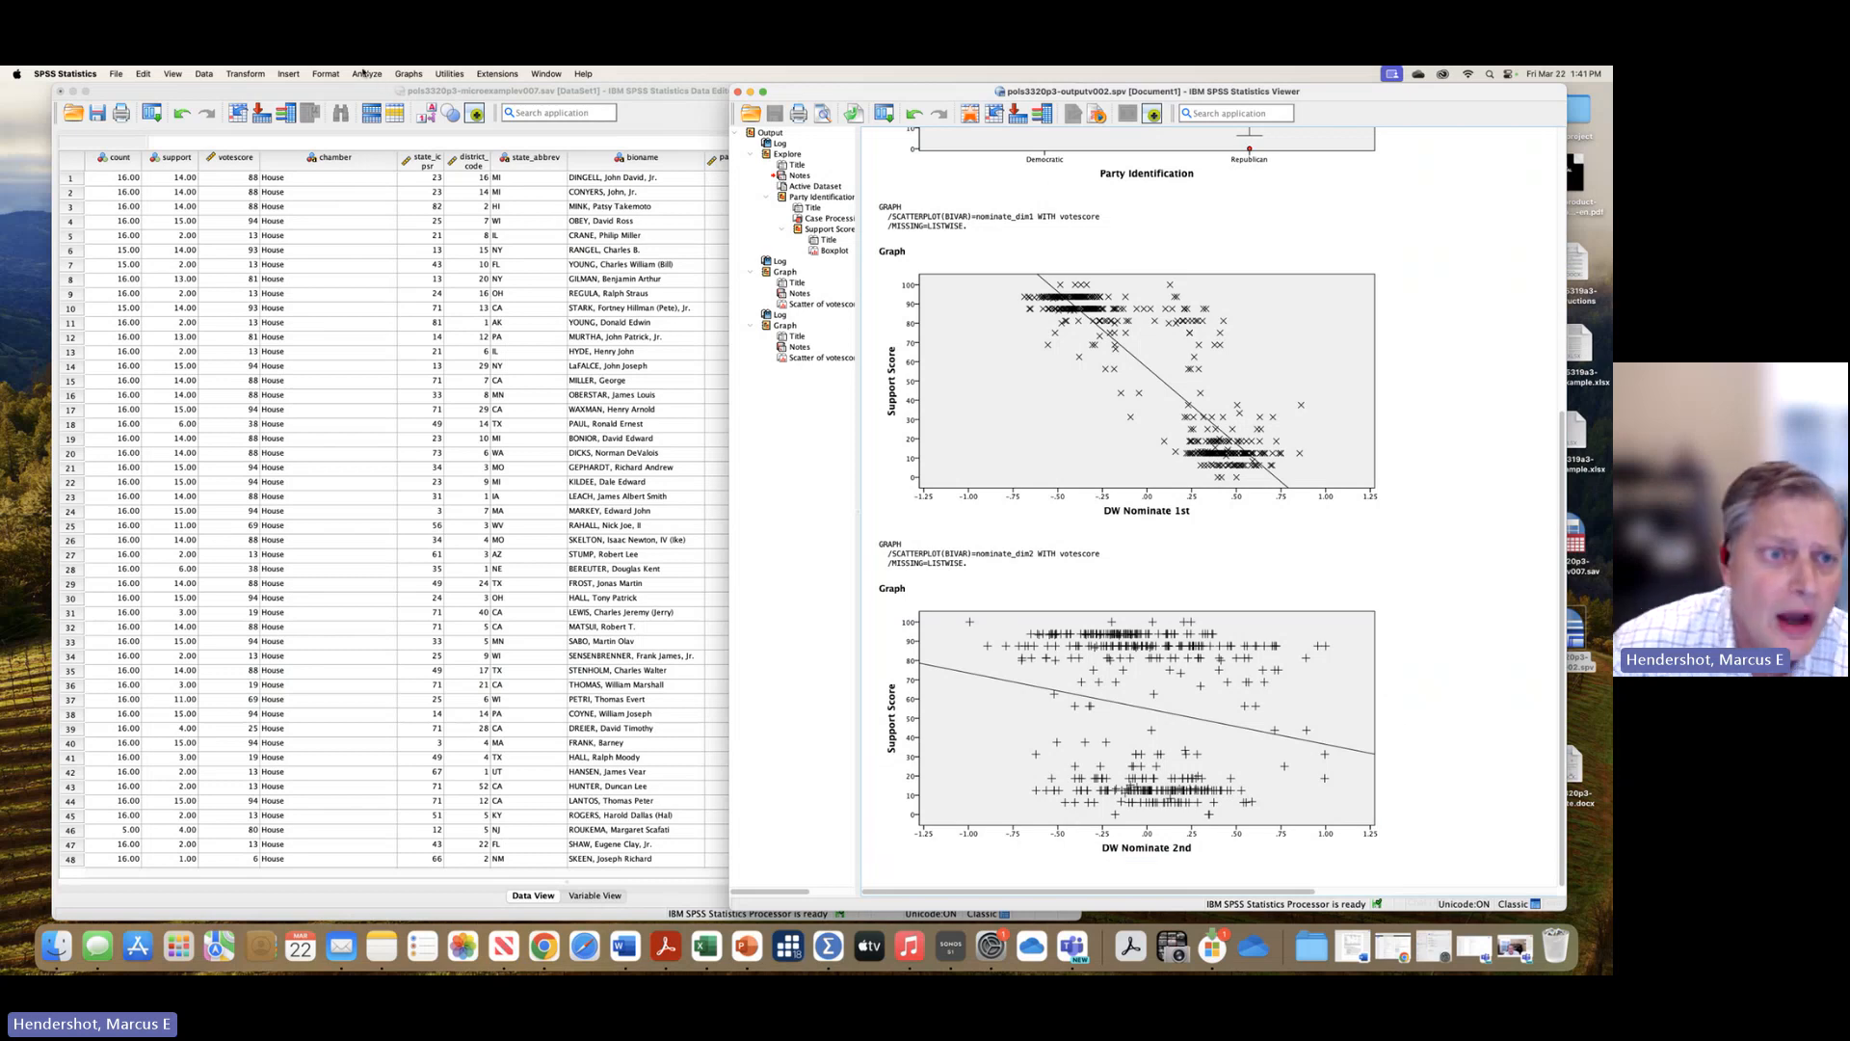
- Start a linear regression on the dataset with Support Score [votescore] as the dependent variable
click(366, 179)
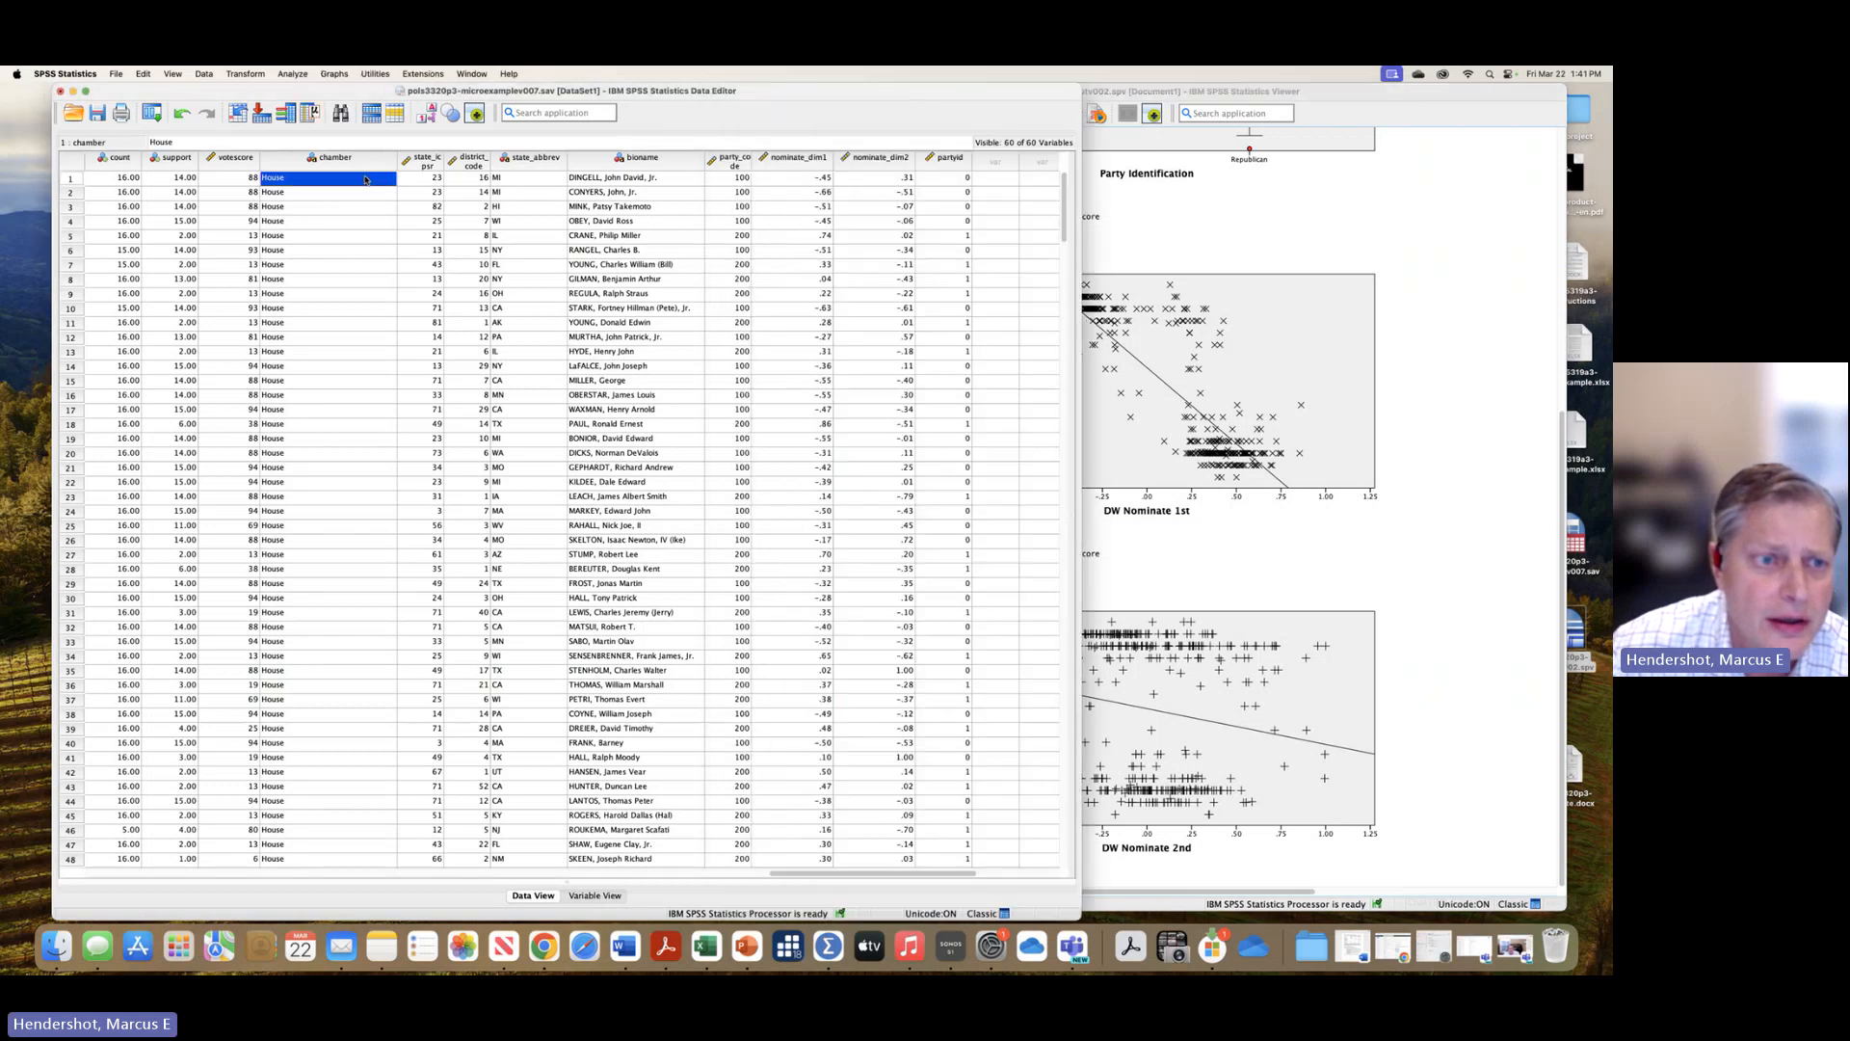
click(334, 75)
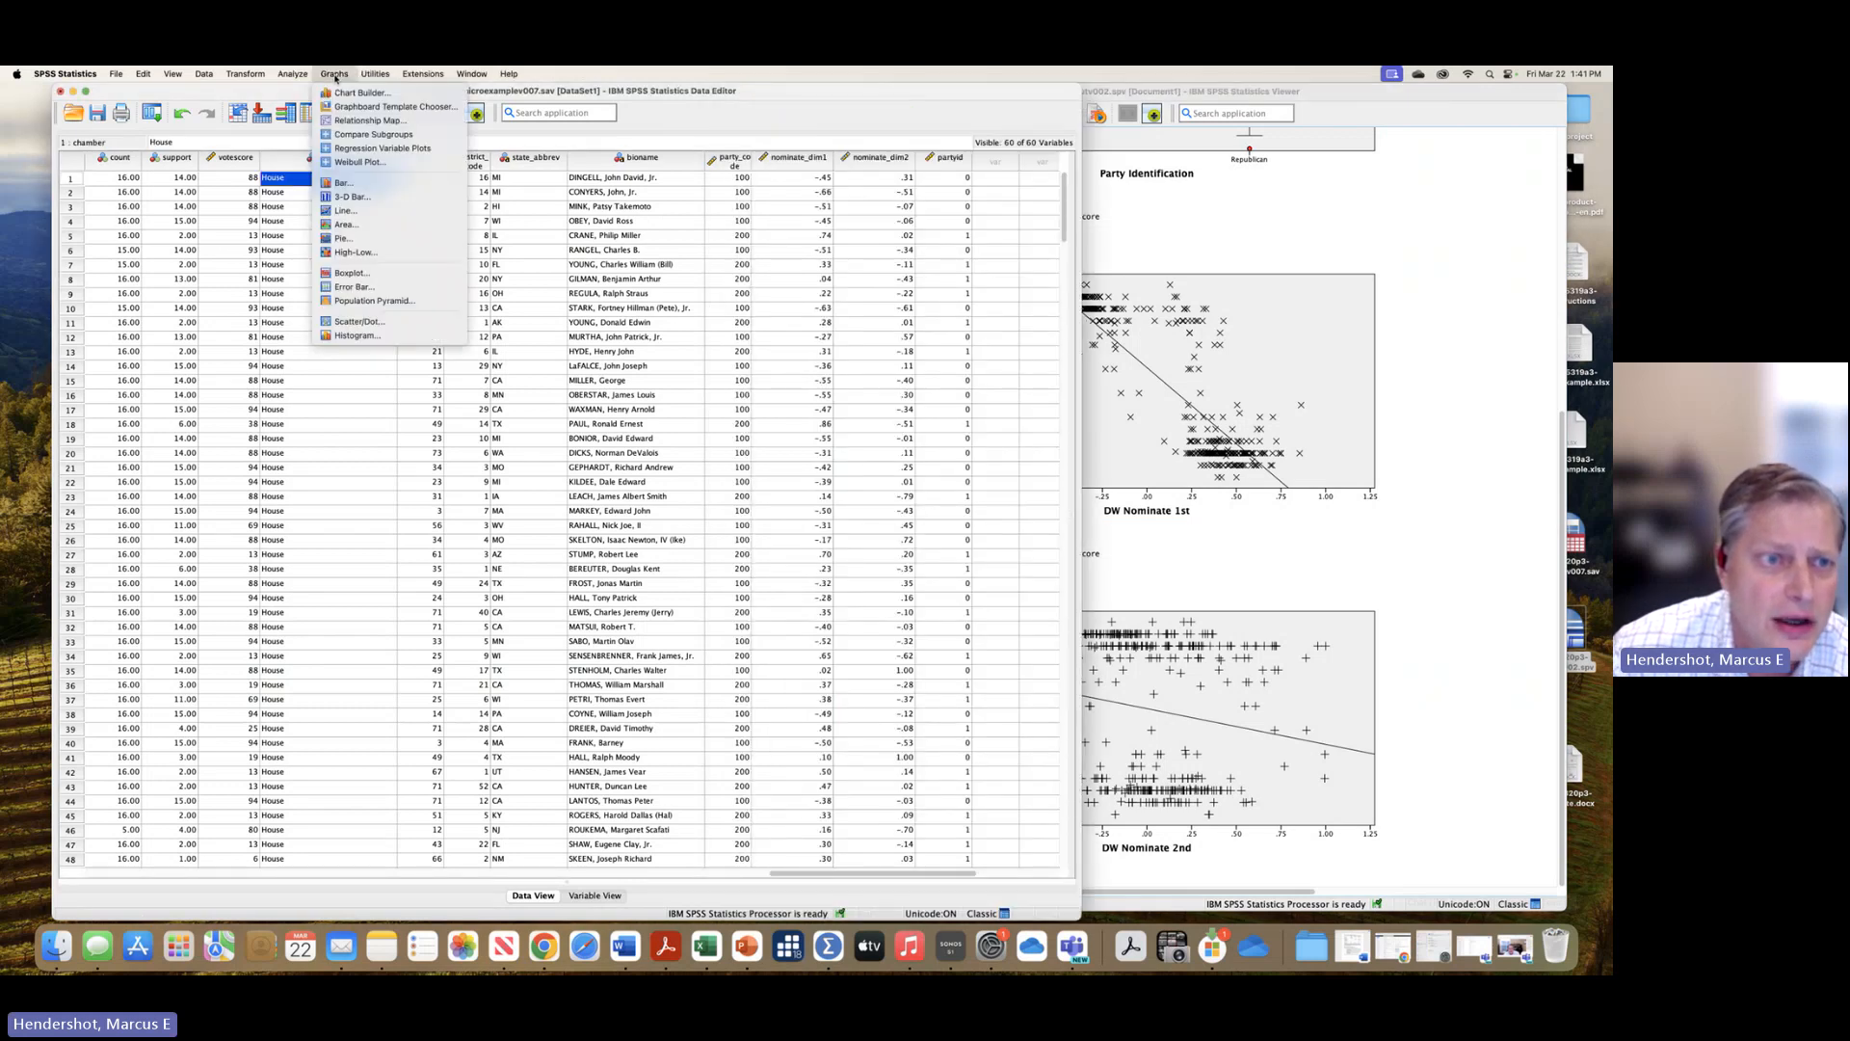
mouse_move(281, 78)
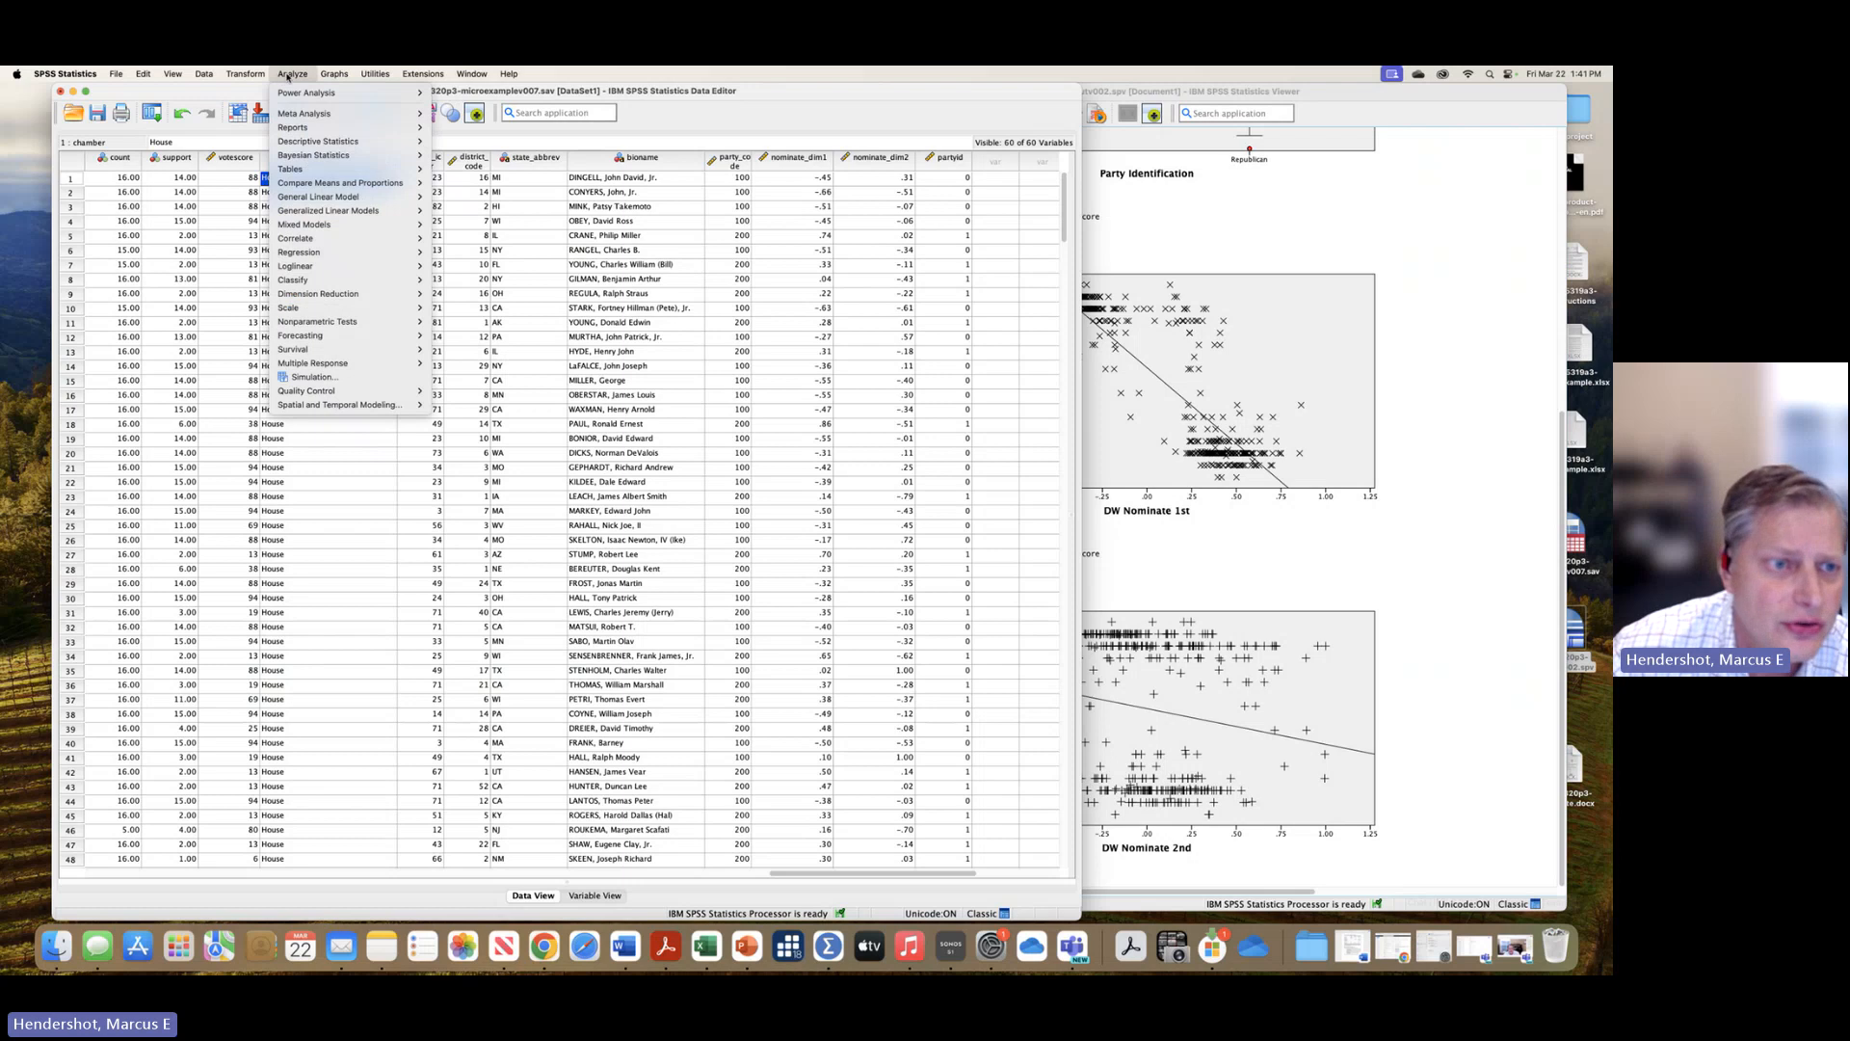
mouse_move(295, 251)
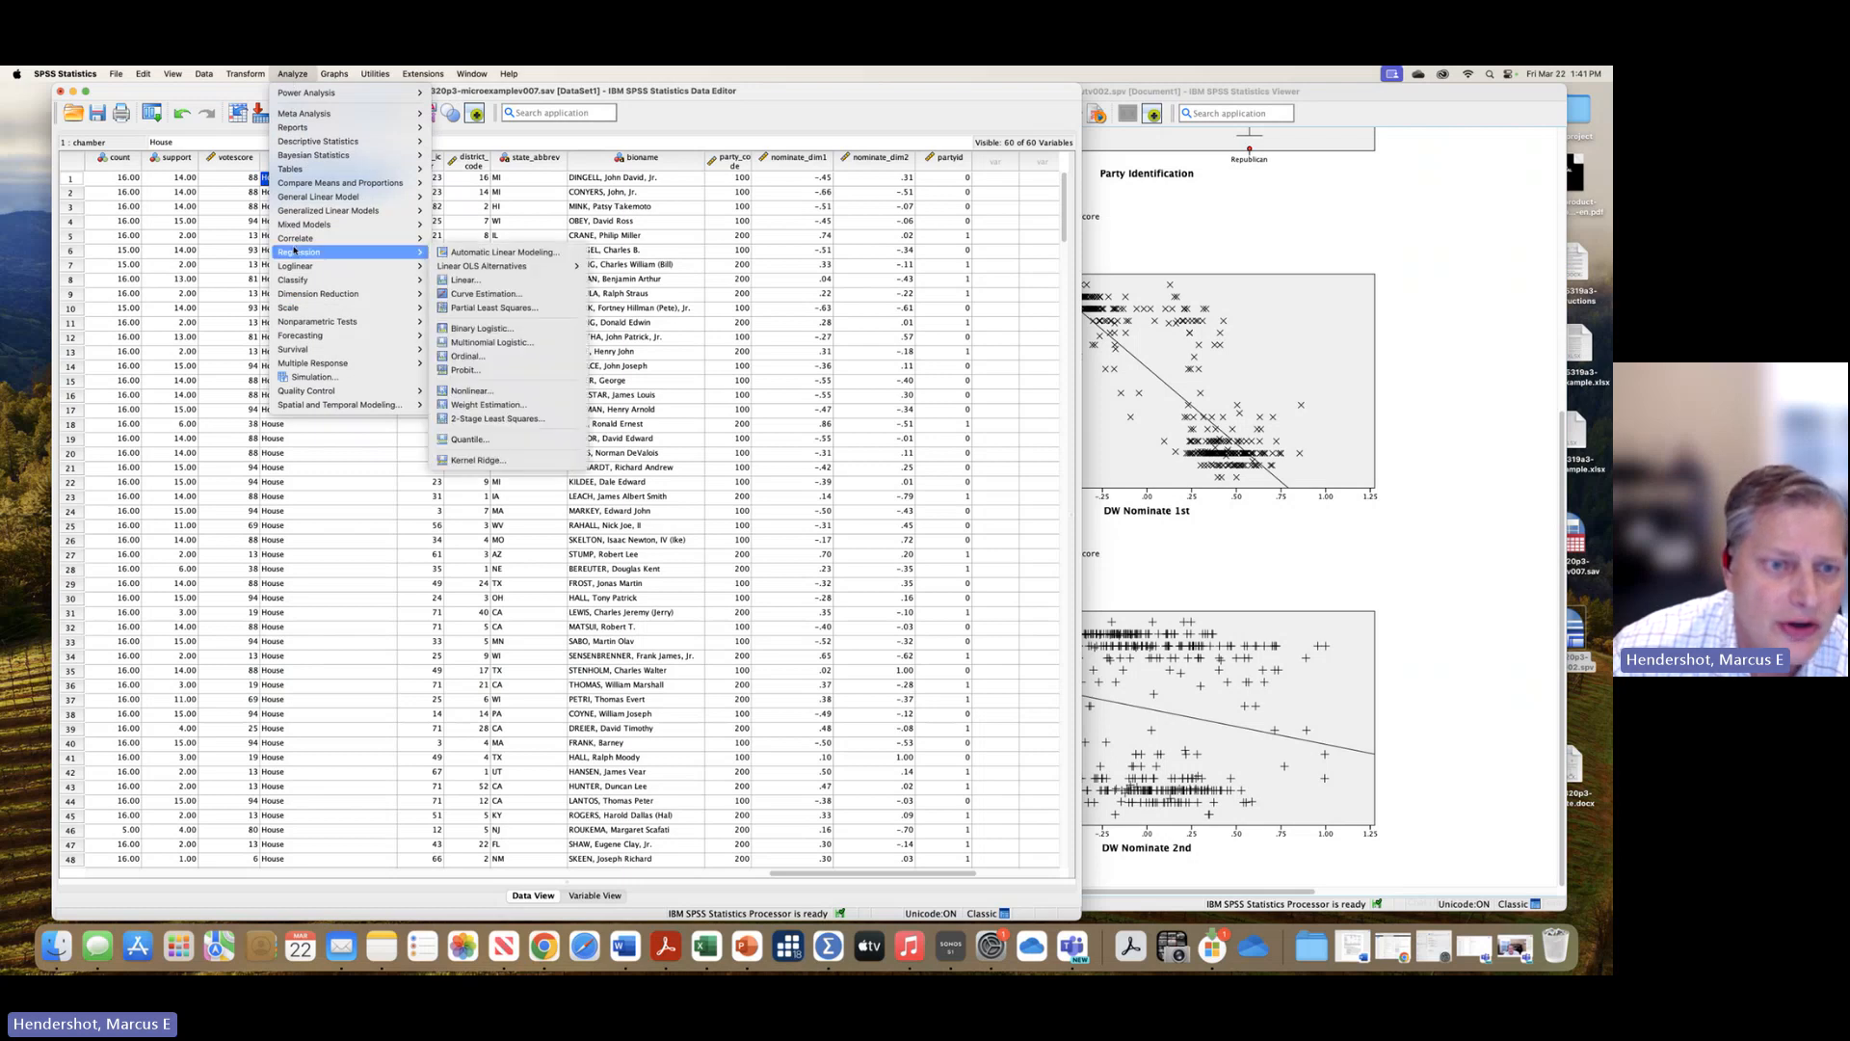
click(467, 280)
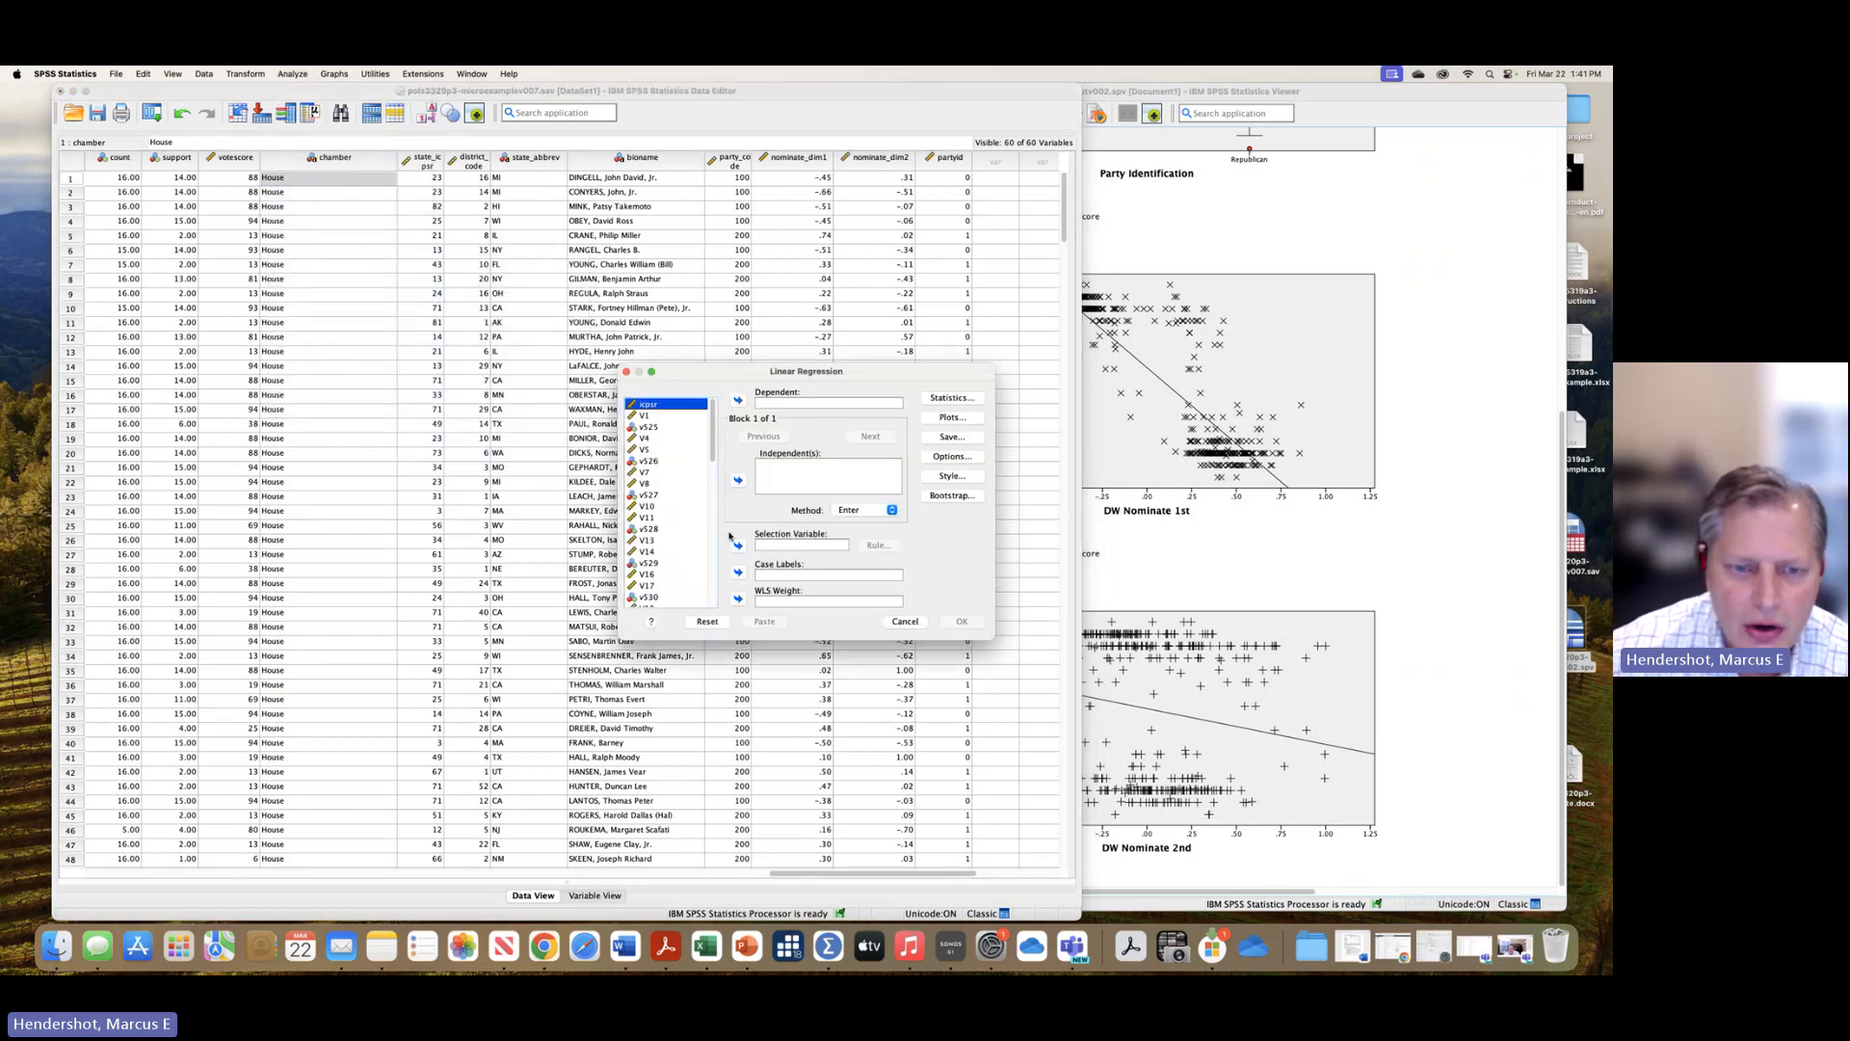
drag(712, 420, 723, 550)
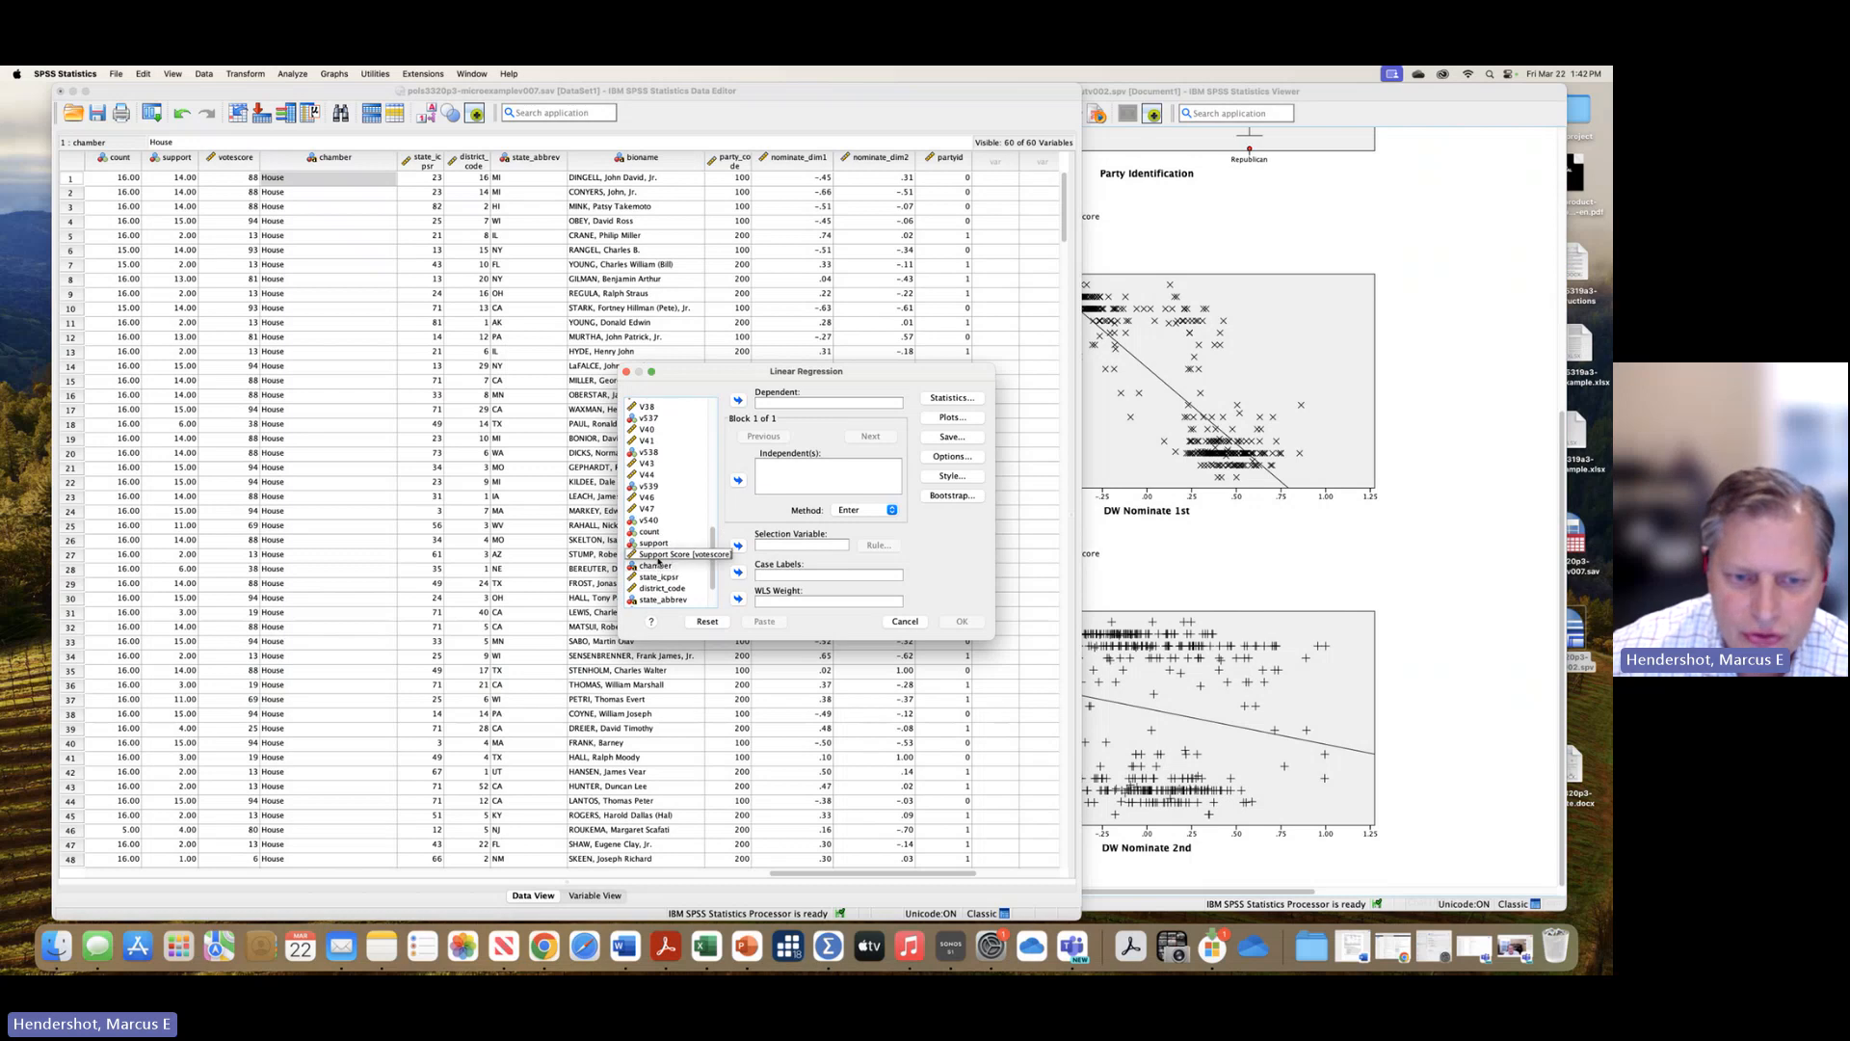
click(681, 555)
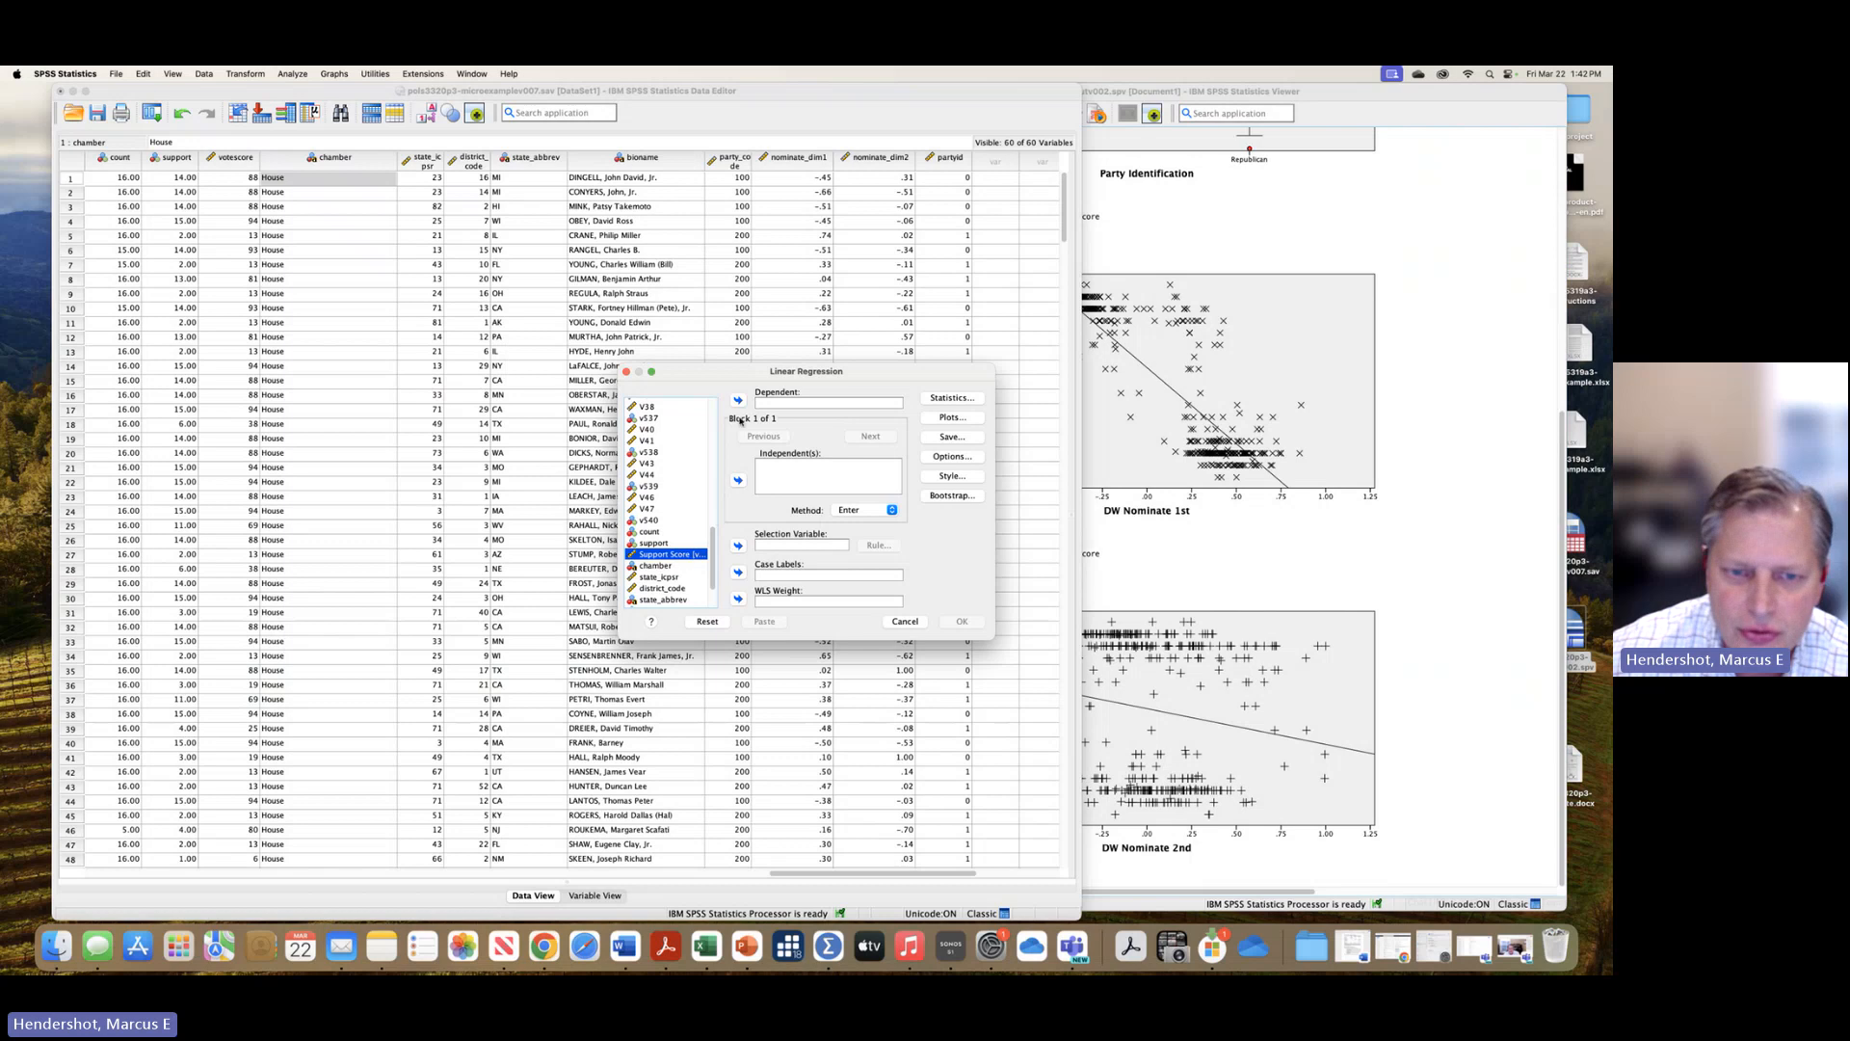
click(737, 398)
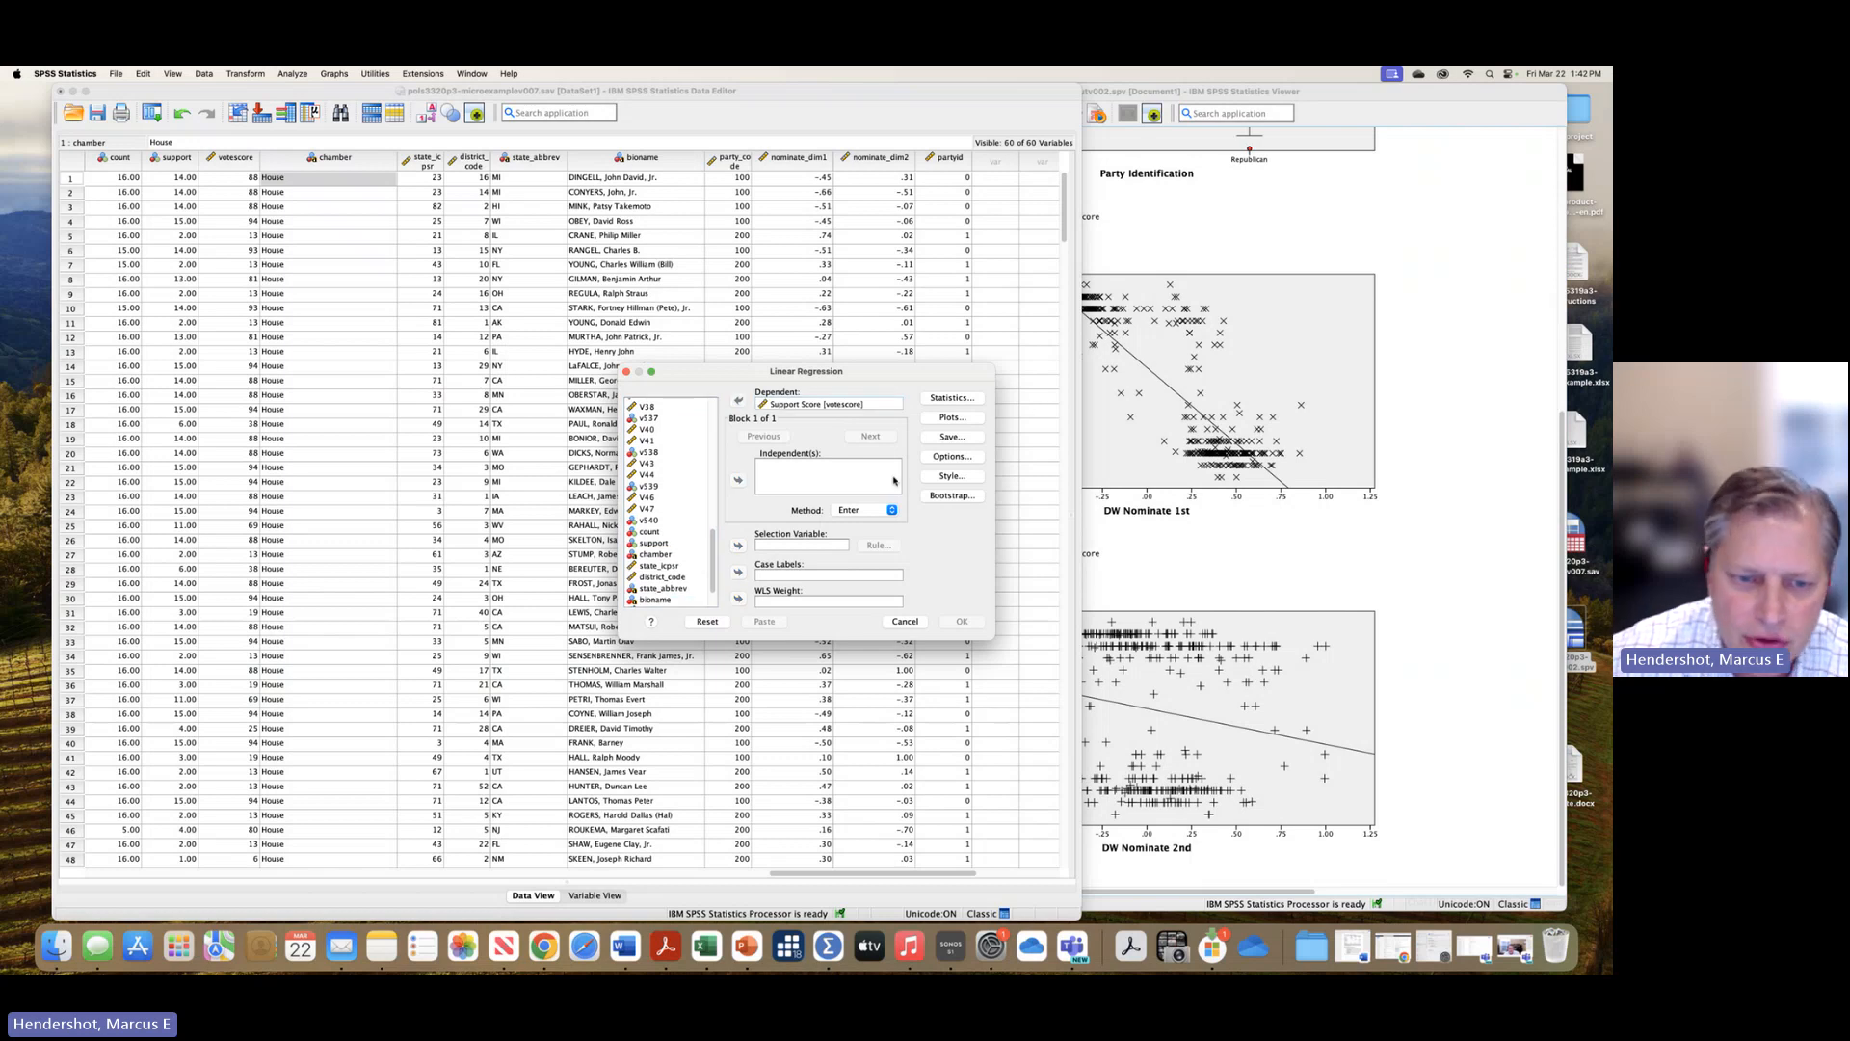
- Add Party Identification [partyid] as the independent variable, run the regression and review its output tables
drag(715, 552, 711, 596)
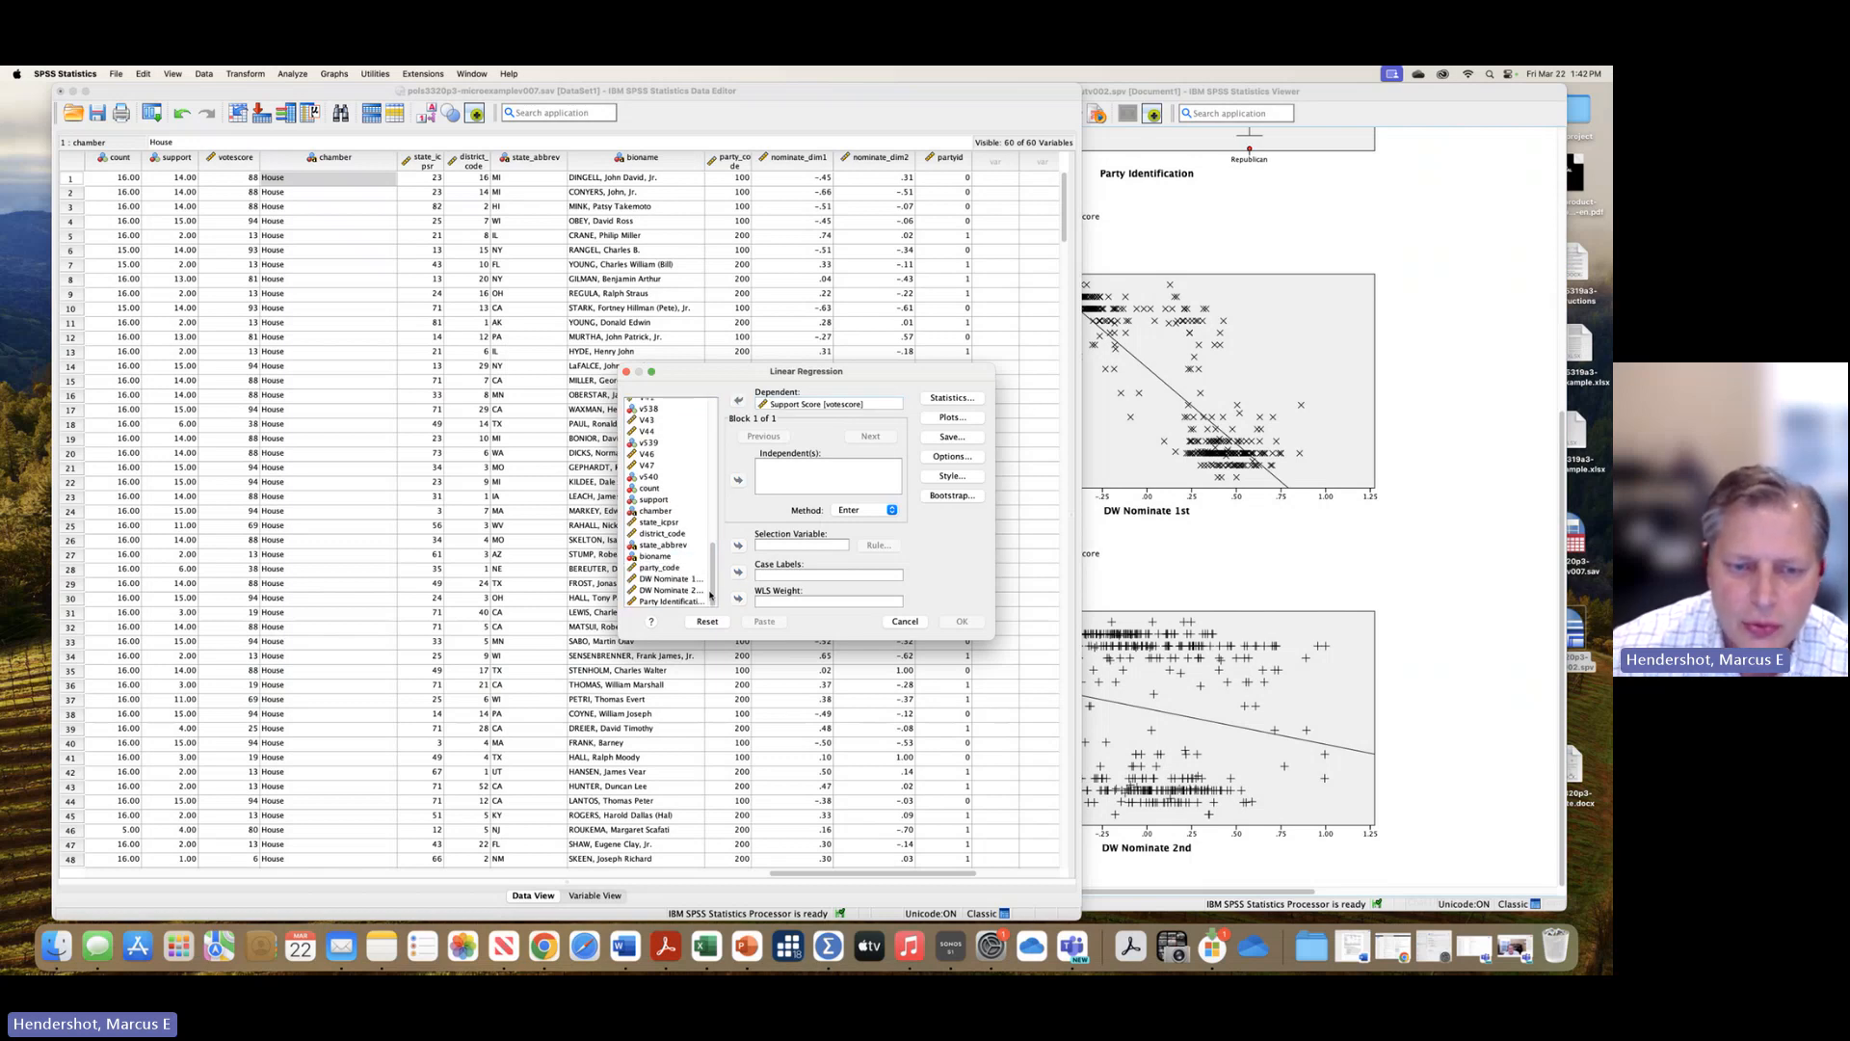
click(686, 602)
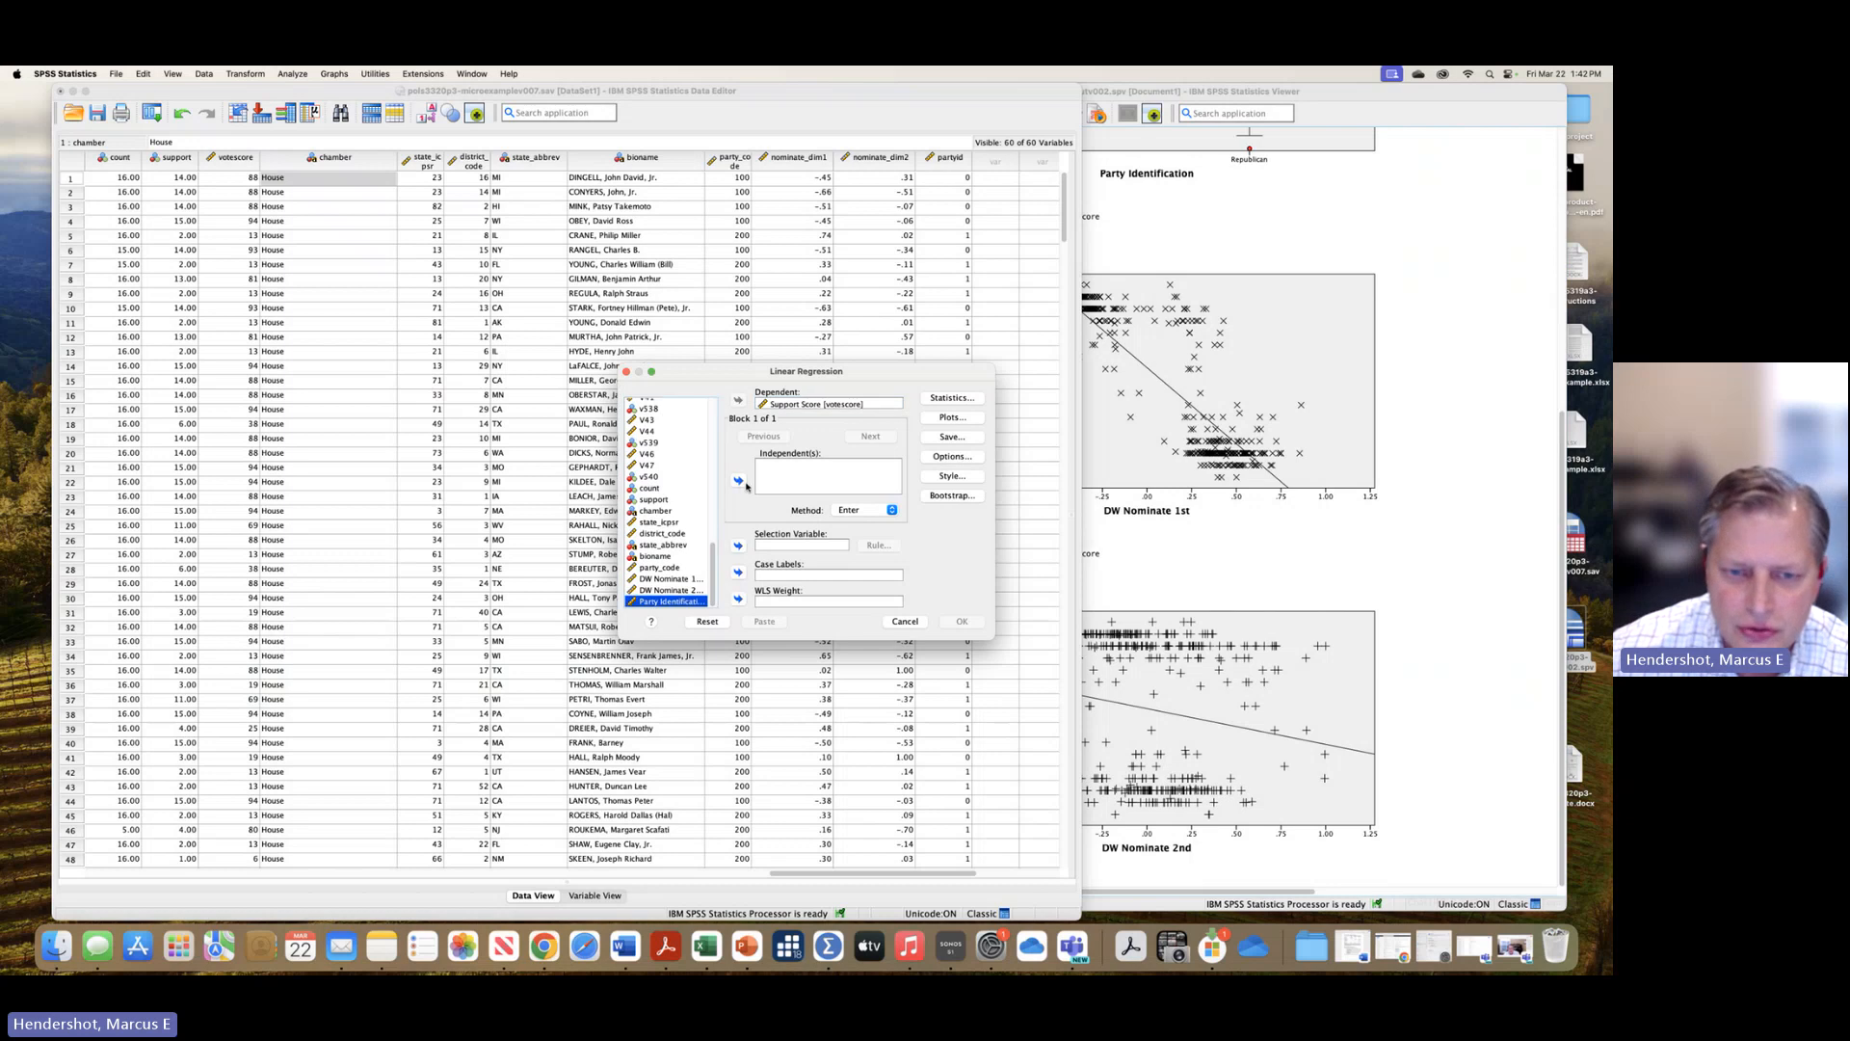
click(737, 480)
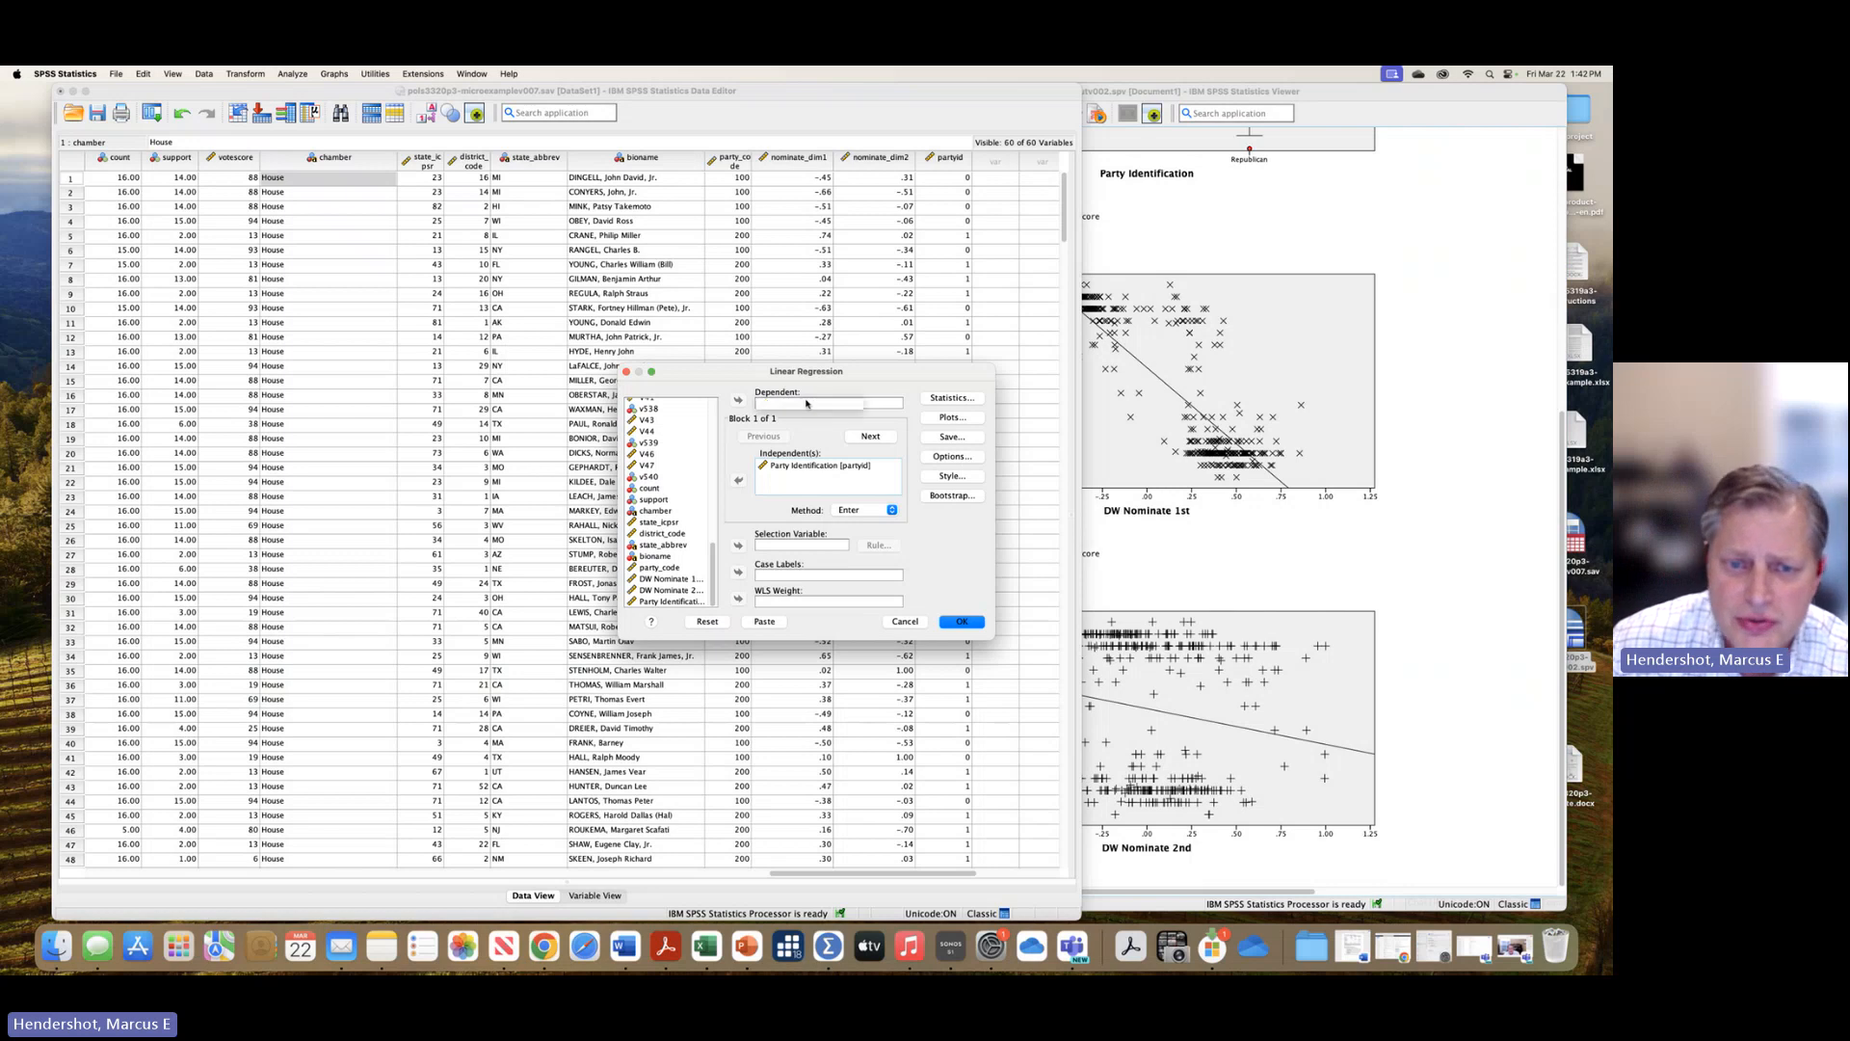
click(805, 465)
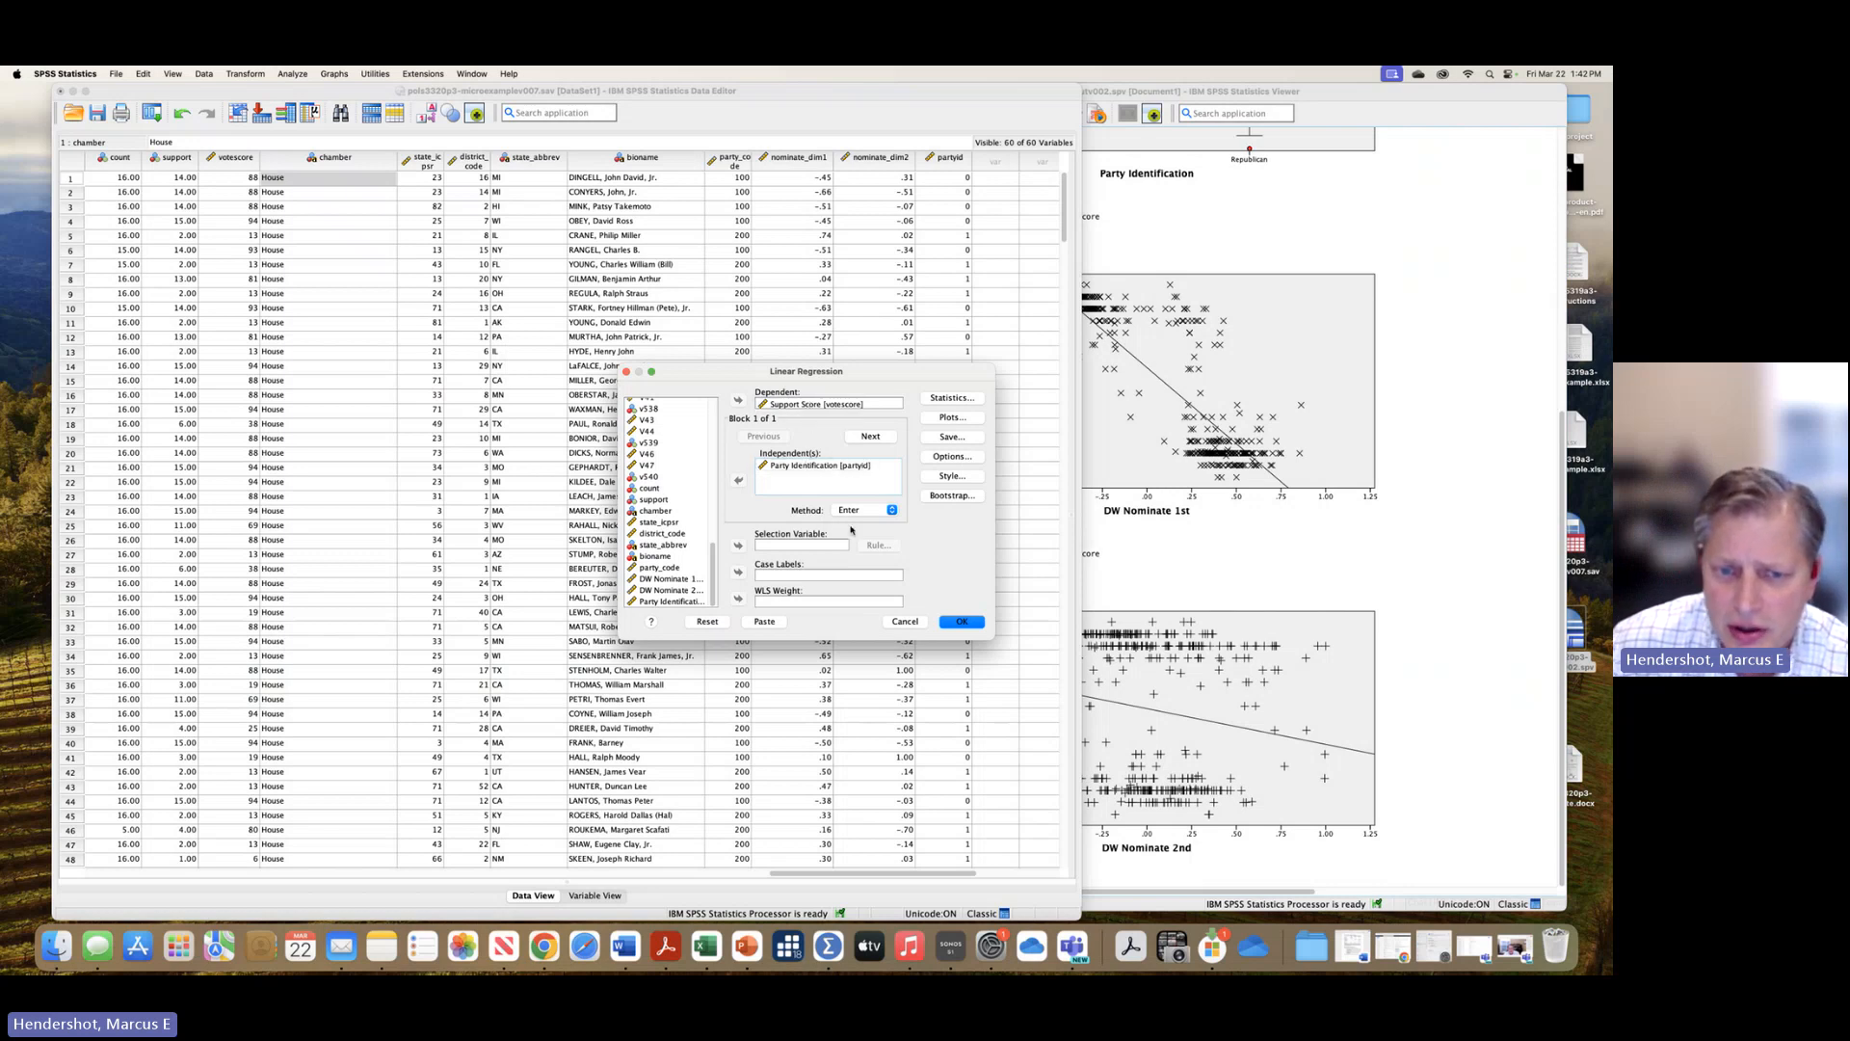
click(949, 623)
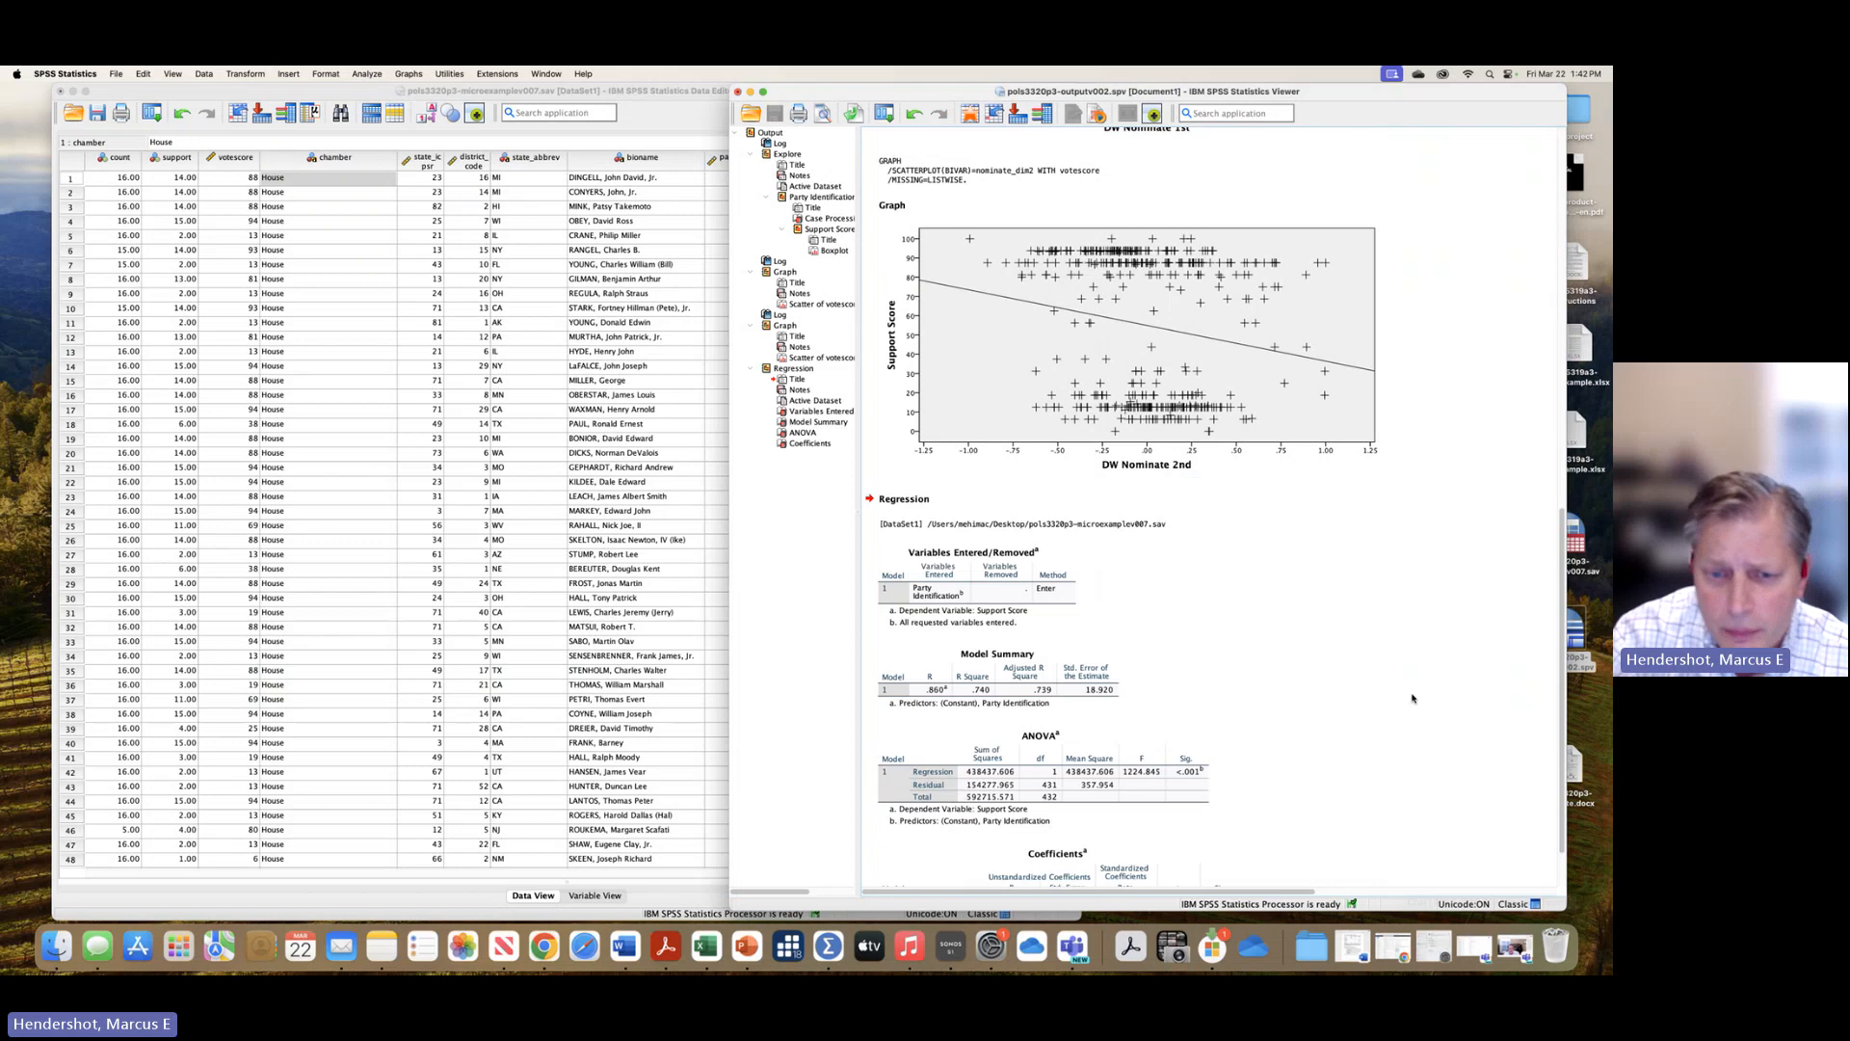
scroll(1388, 719, down, 2)
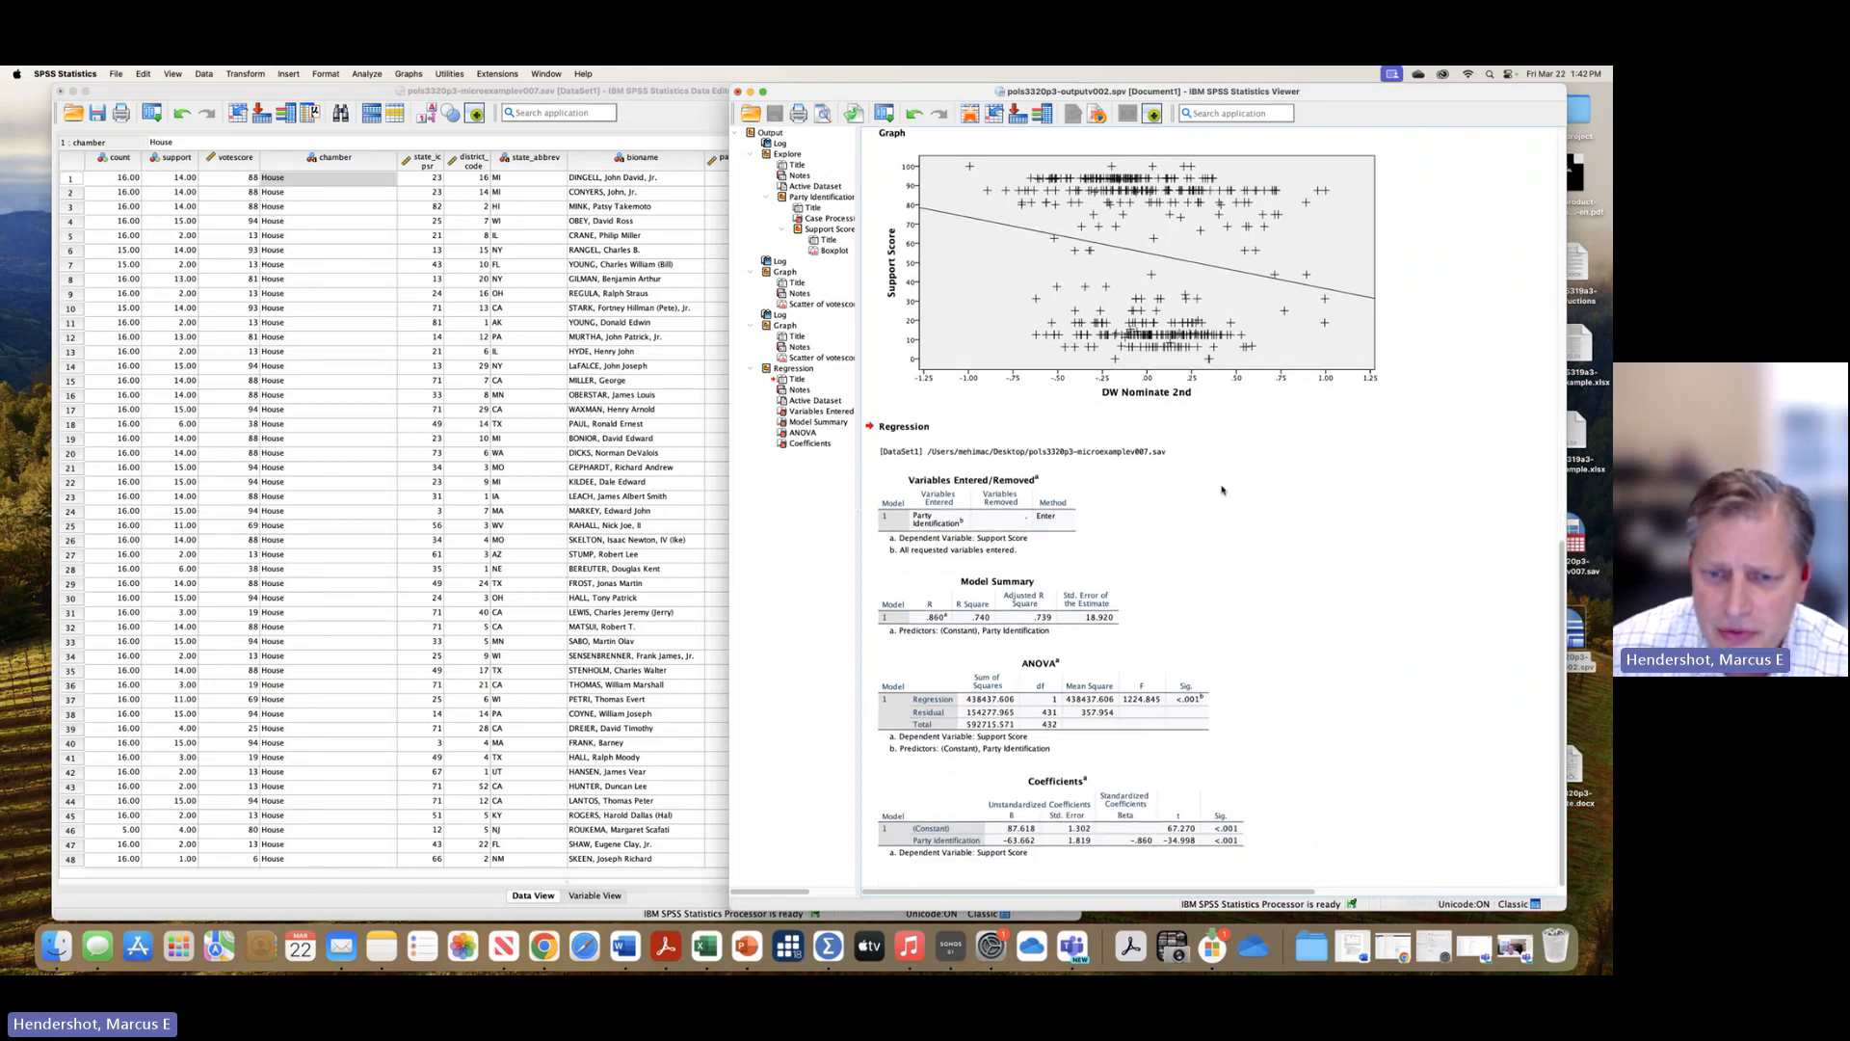
click(925, 529)
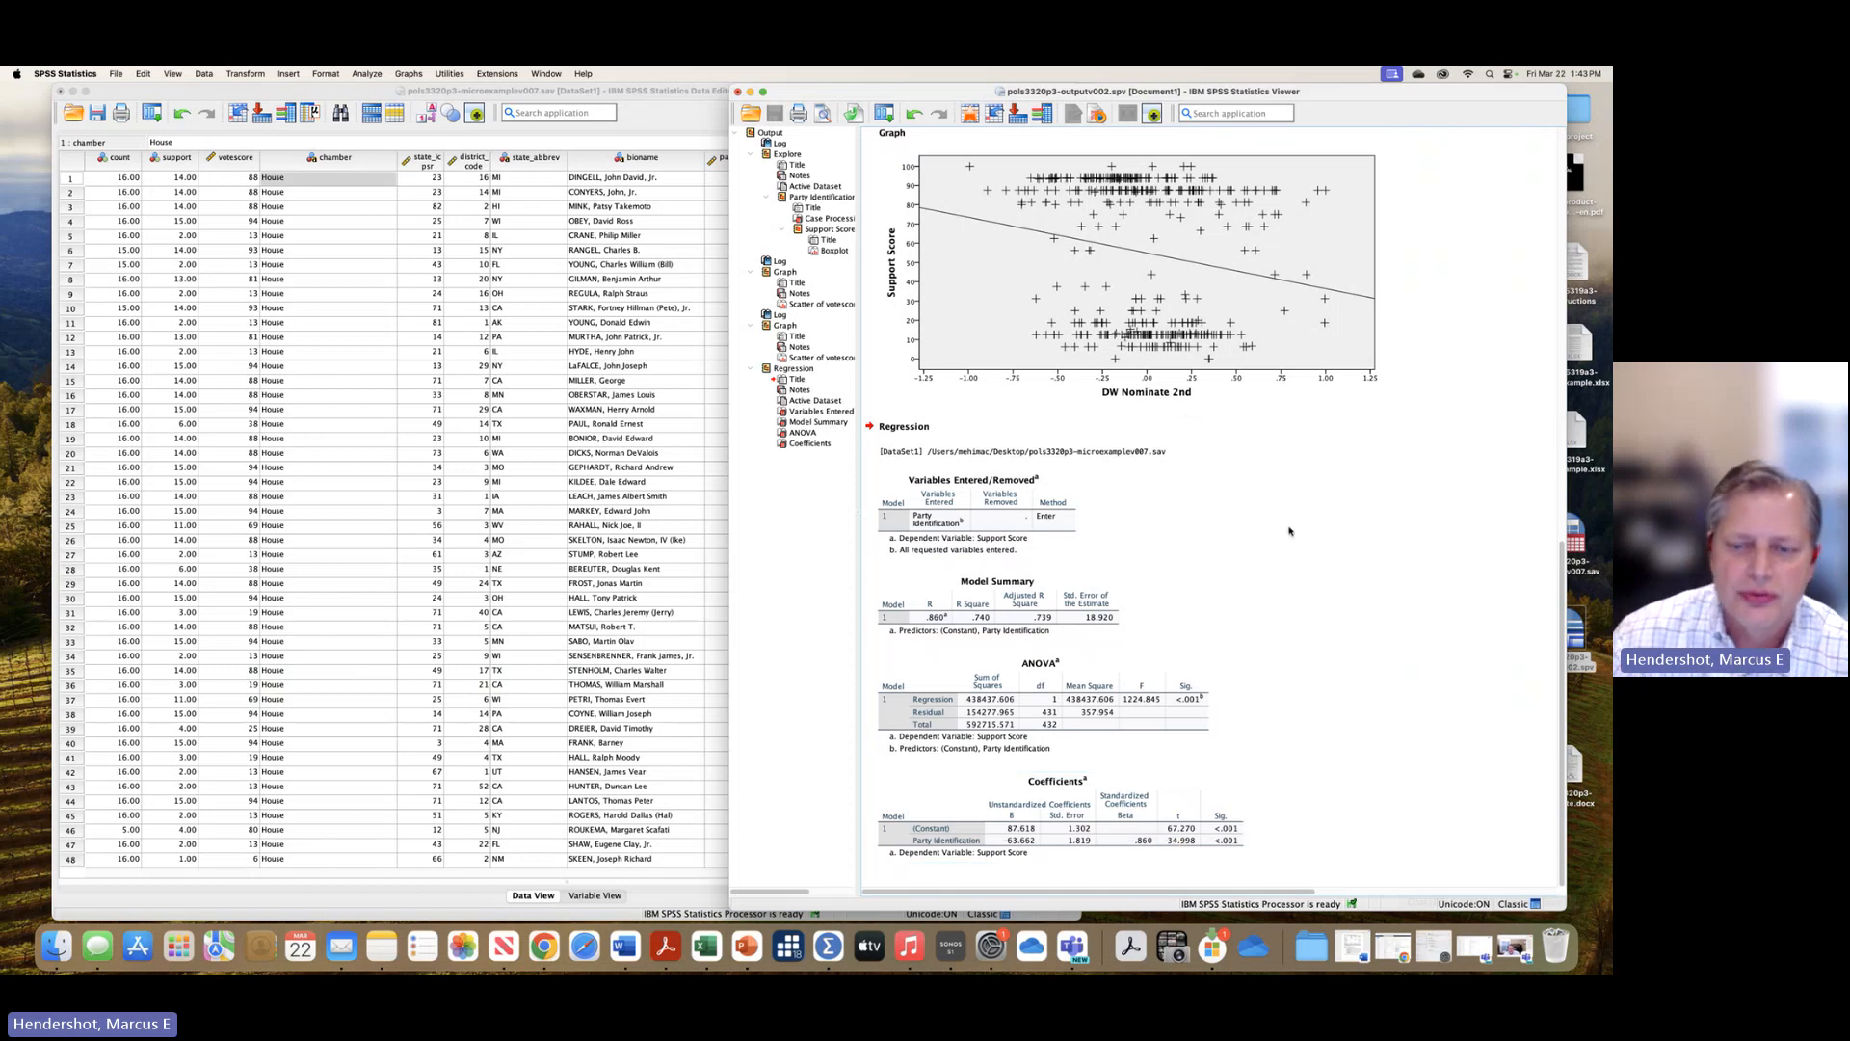
- Reopen the linear regression setup and remove Party Identification from the independent variables
click(368, 74)
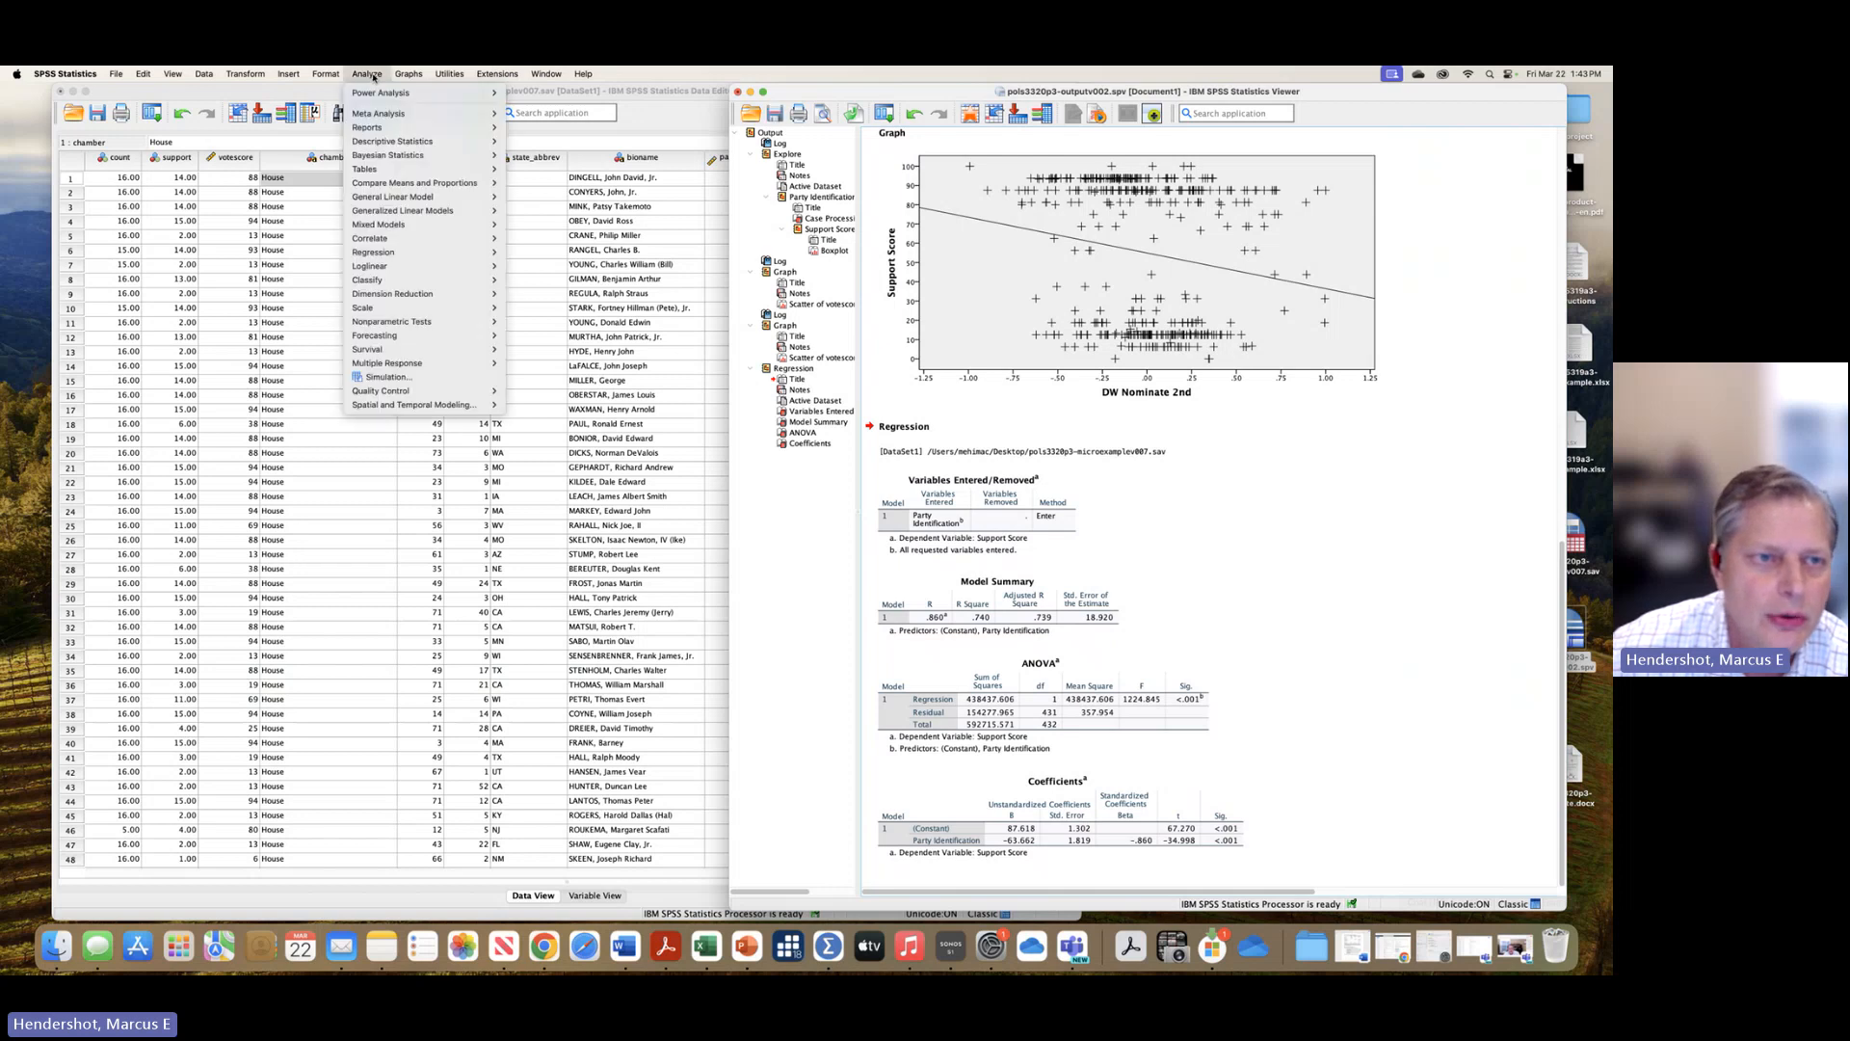
click(388, 255)
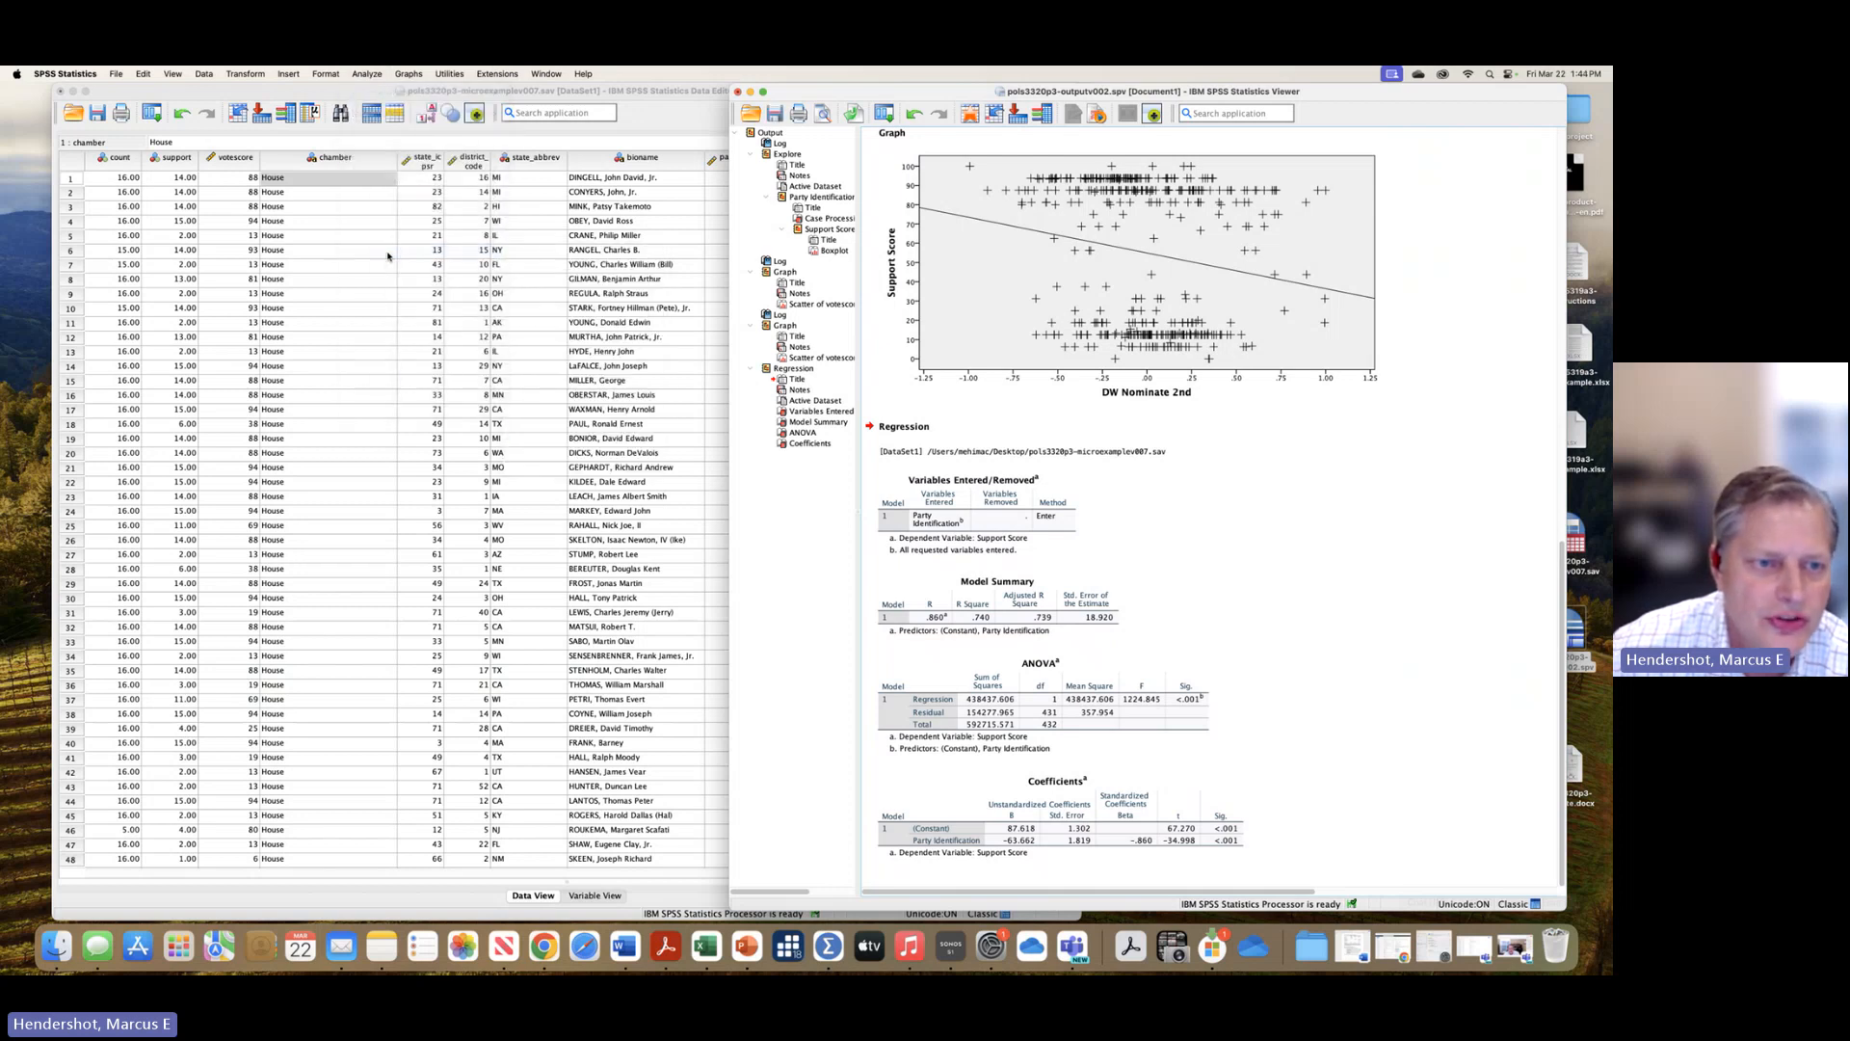
click(368, 75)
mouse_move(384, 253)
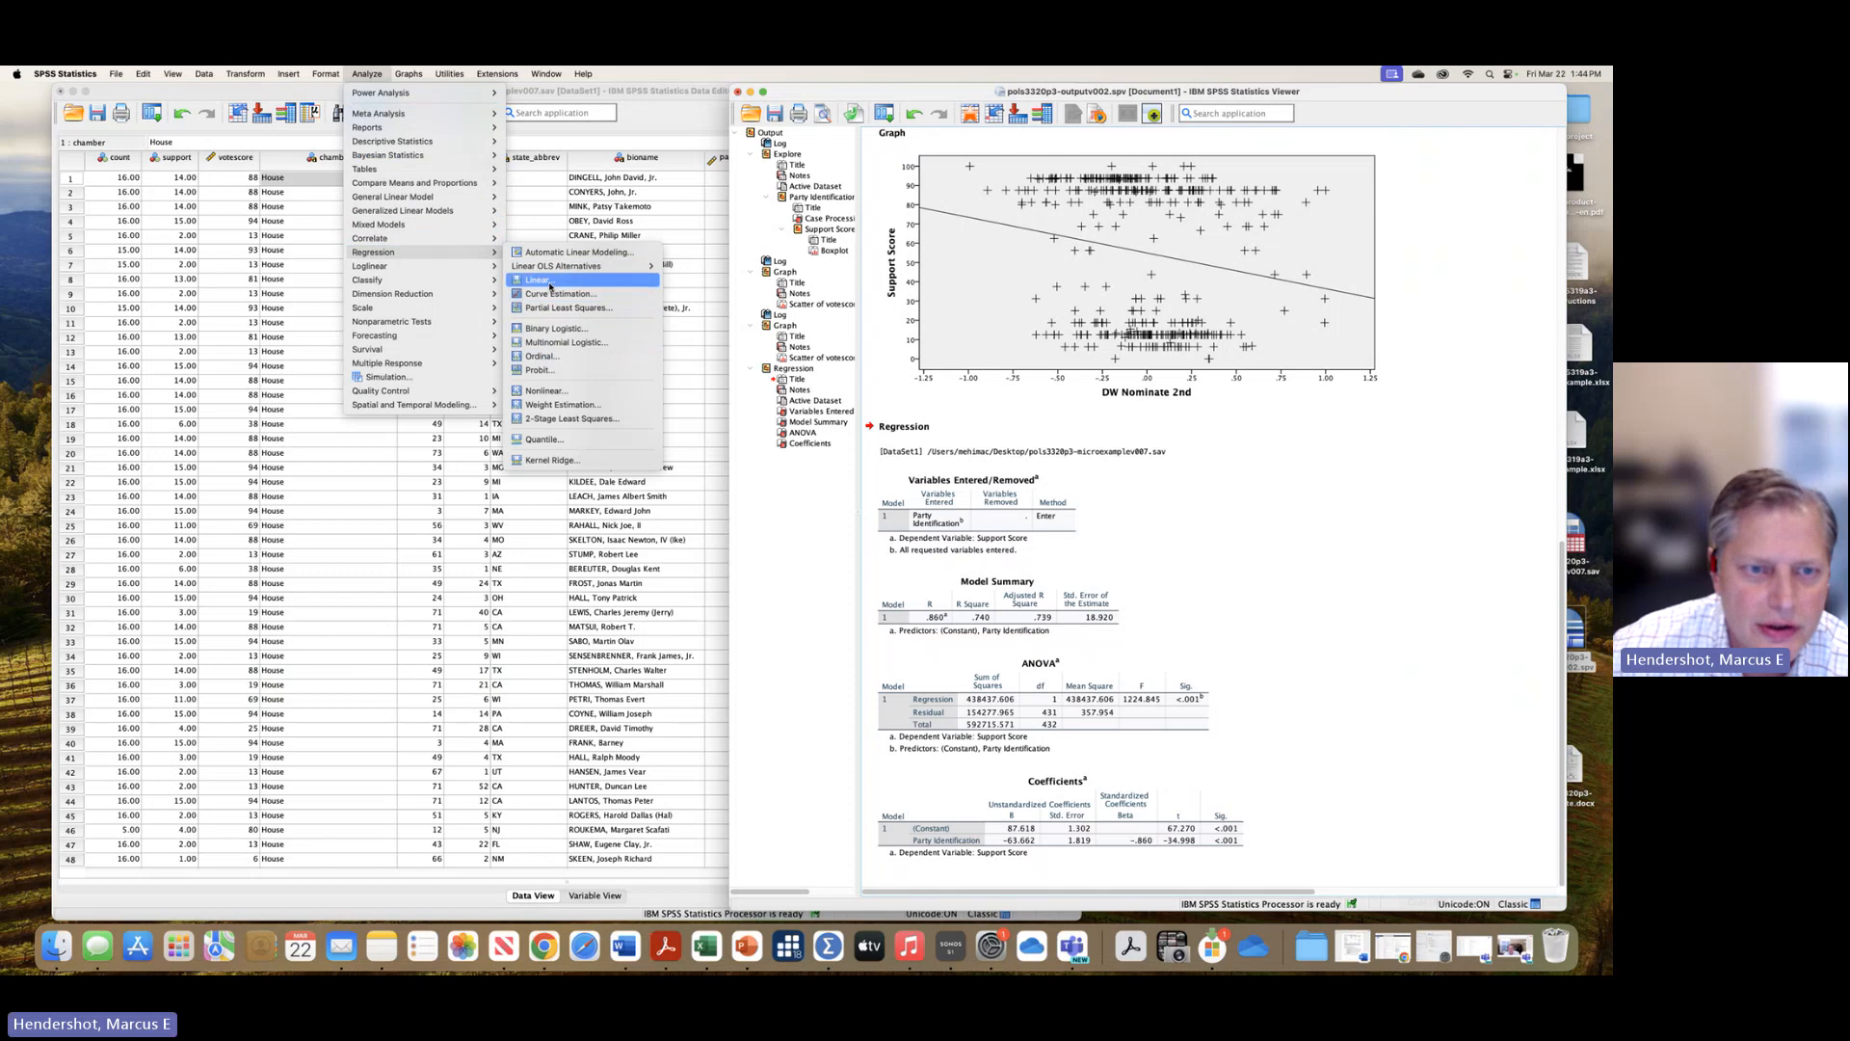
click(549, 284)
click(799, 465)
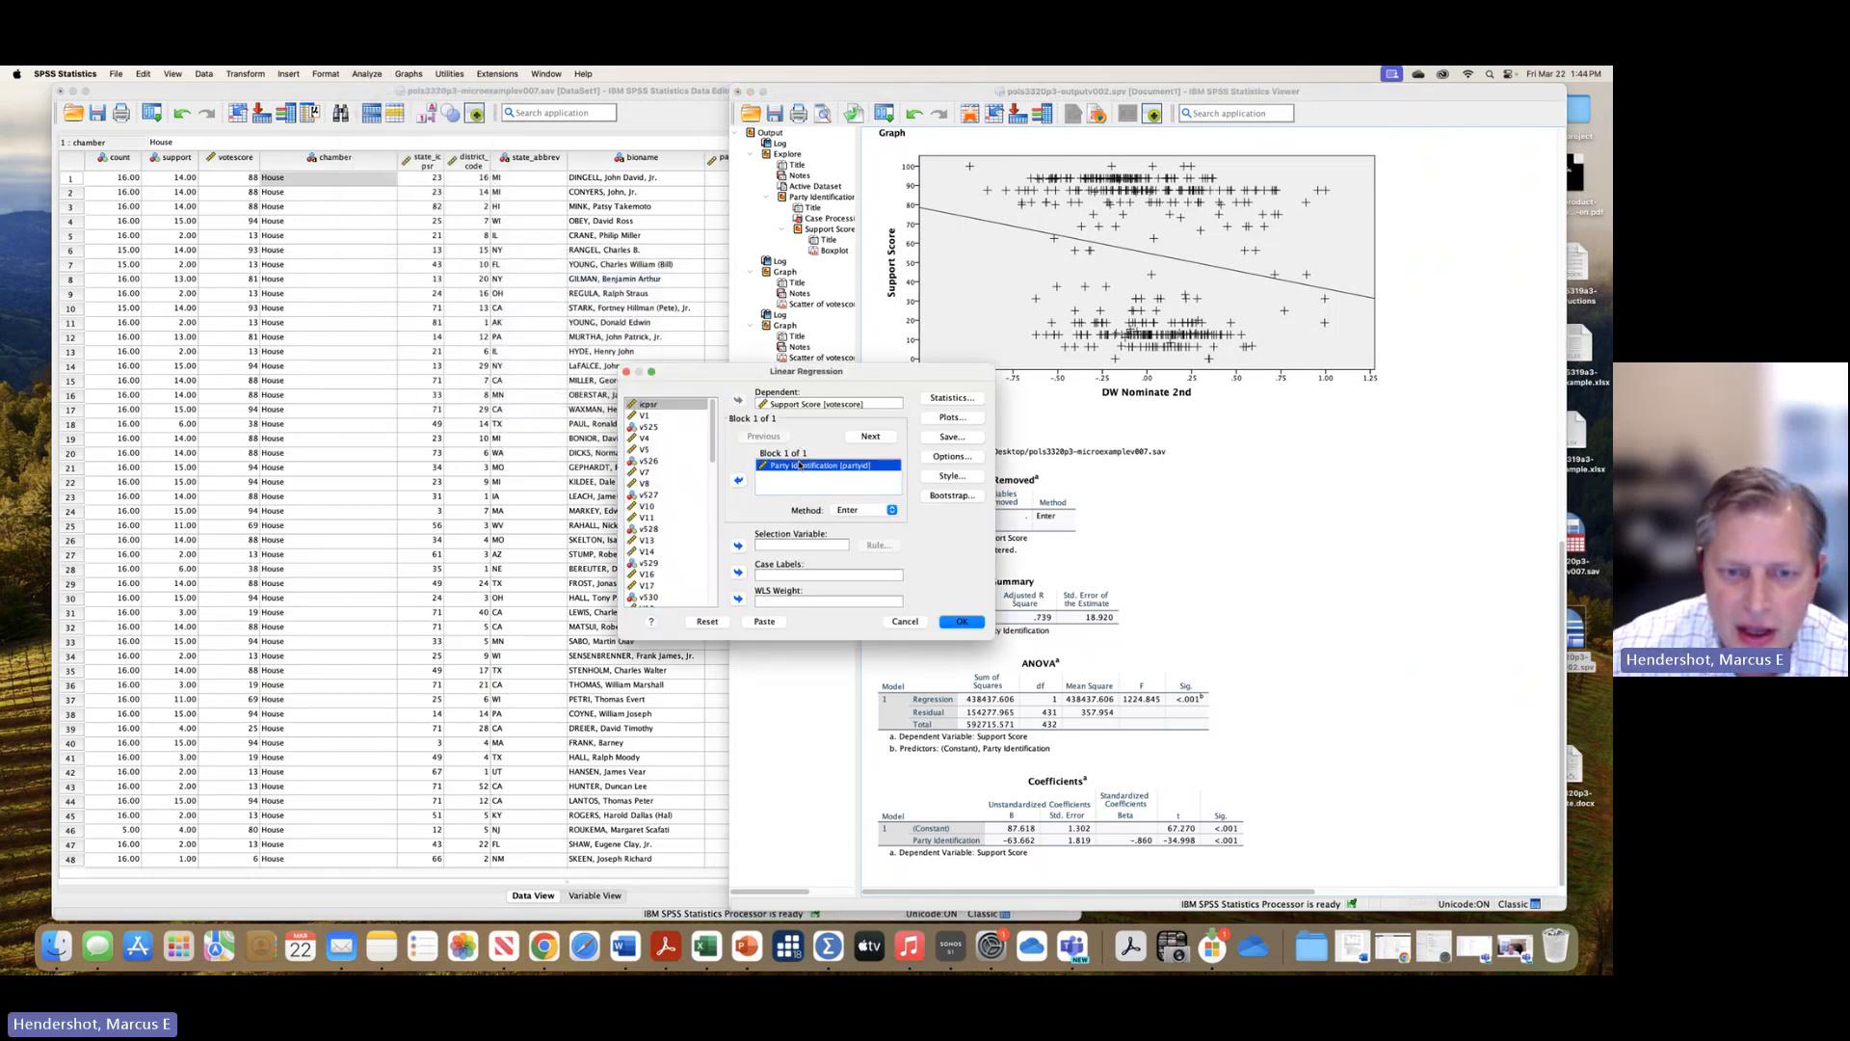
click(737, 482)
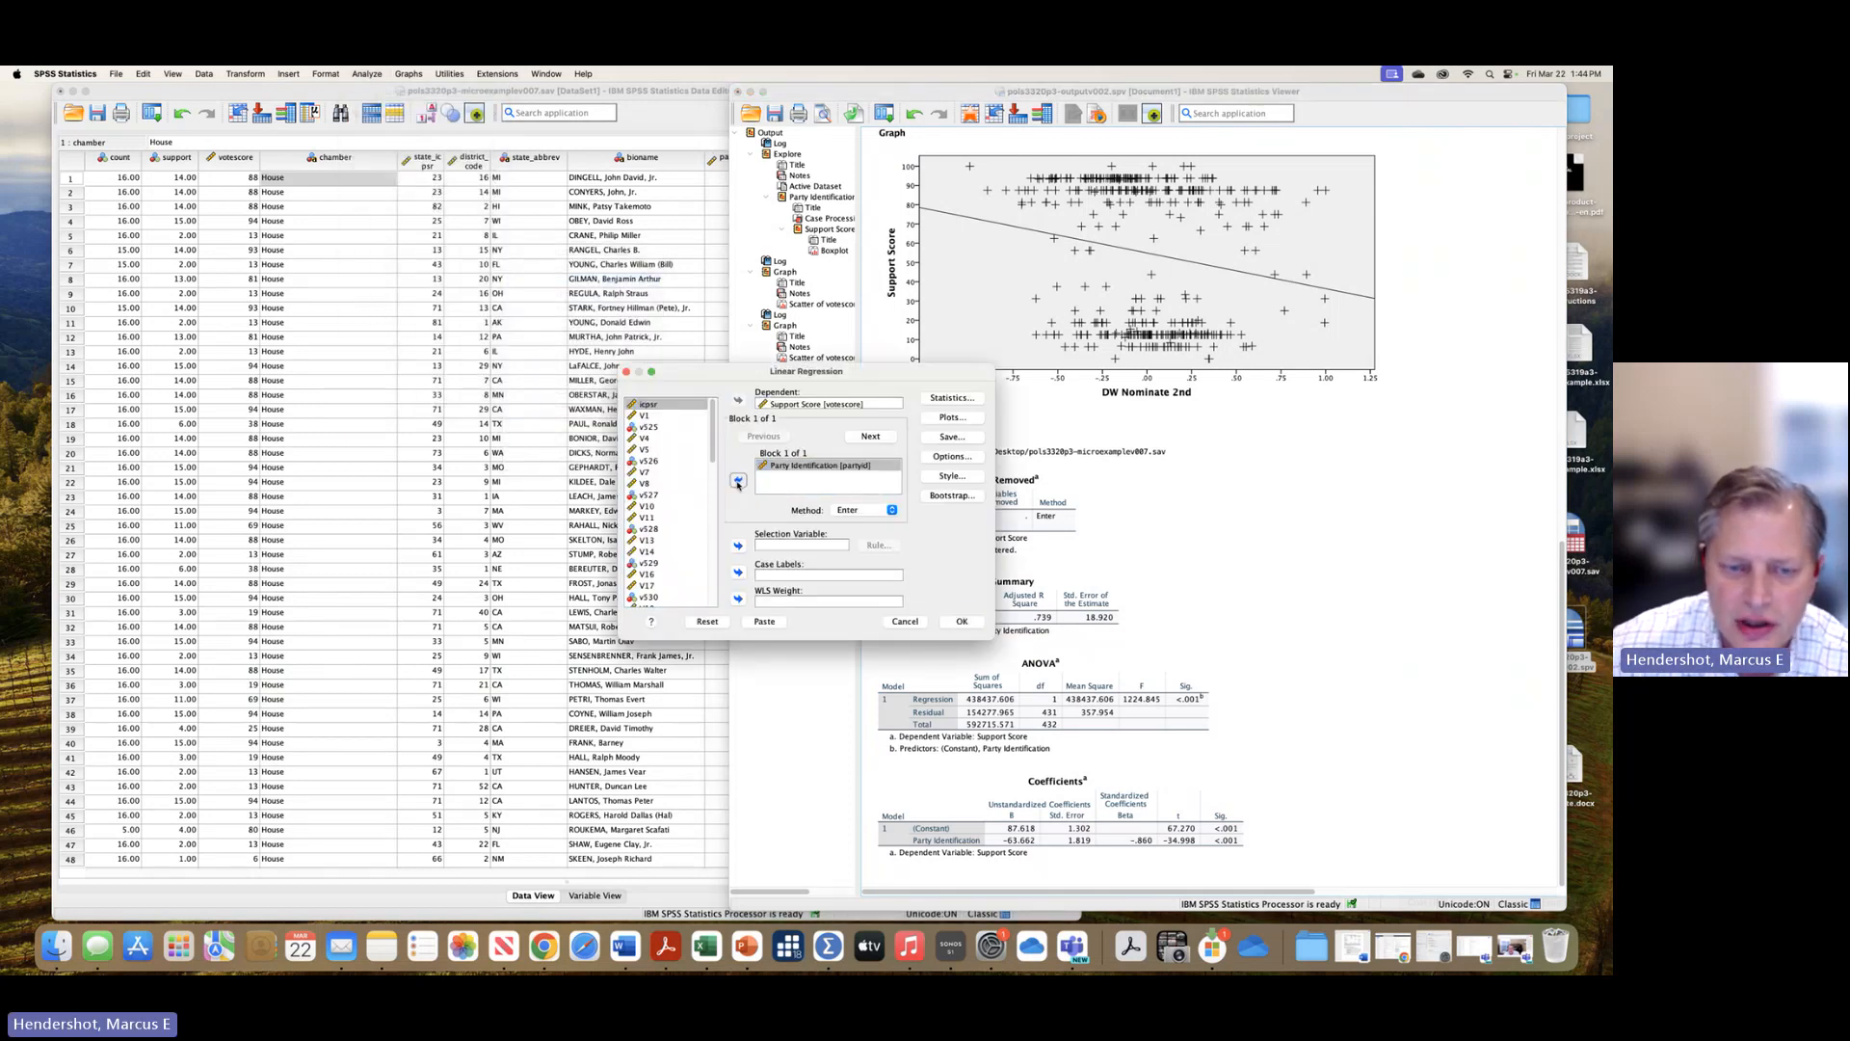
- Add DW Nominate 1st [nominate_dim1] as the sole independent variable for Support Score and run the regression
click(685, 589)
click(681, 579)
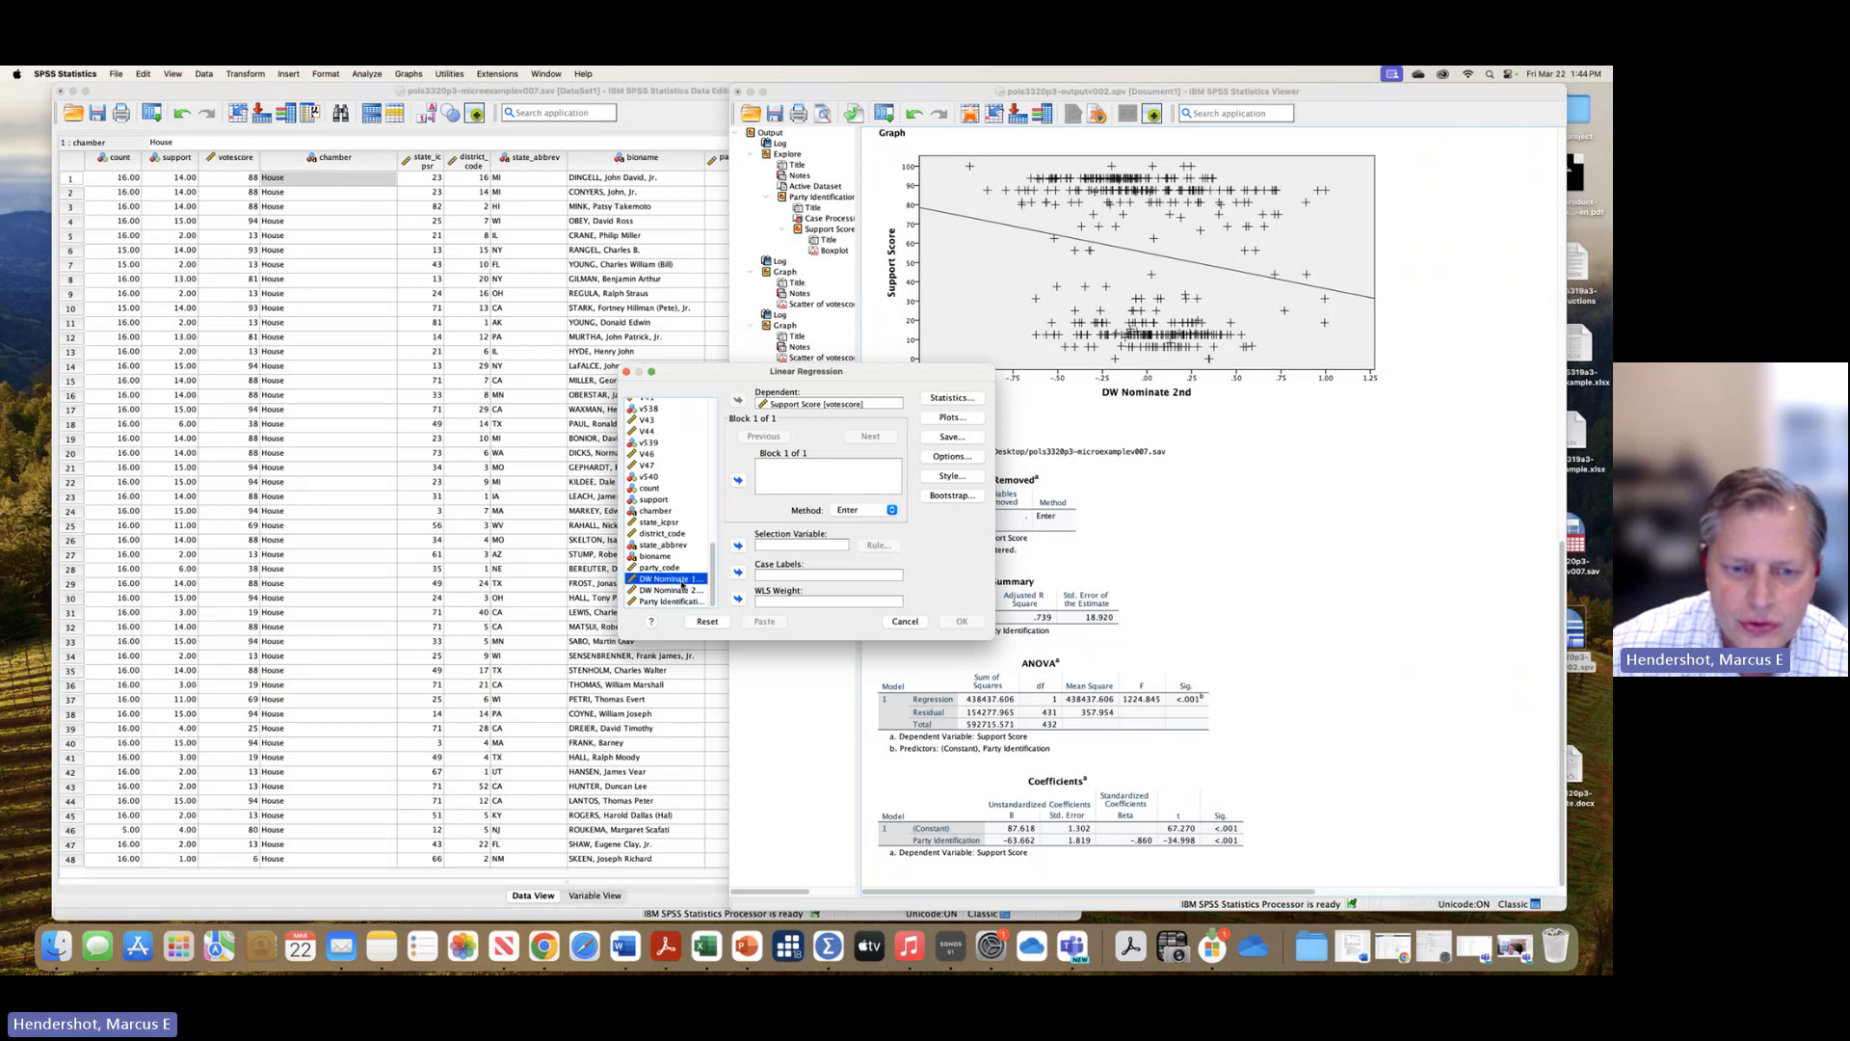
click(739, 482)
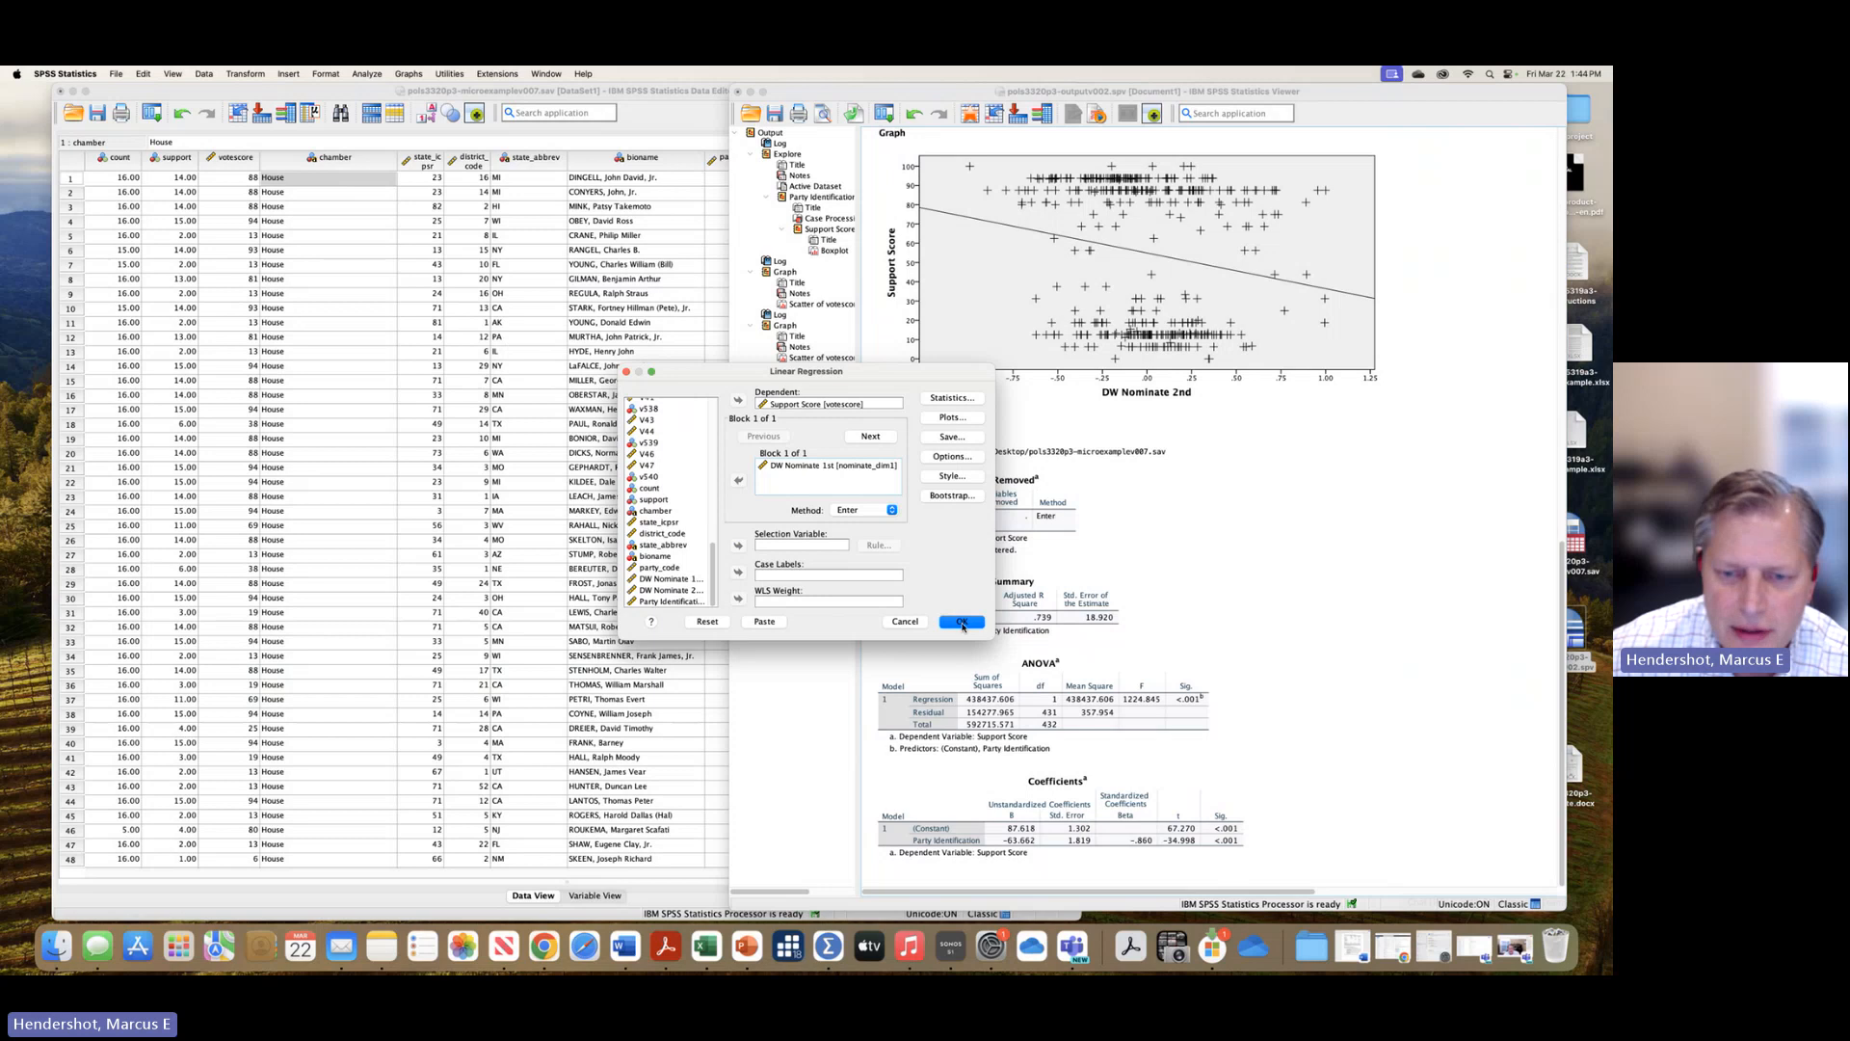
click(960, 623)
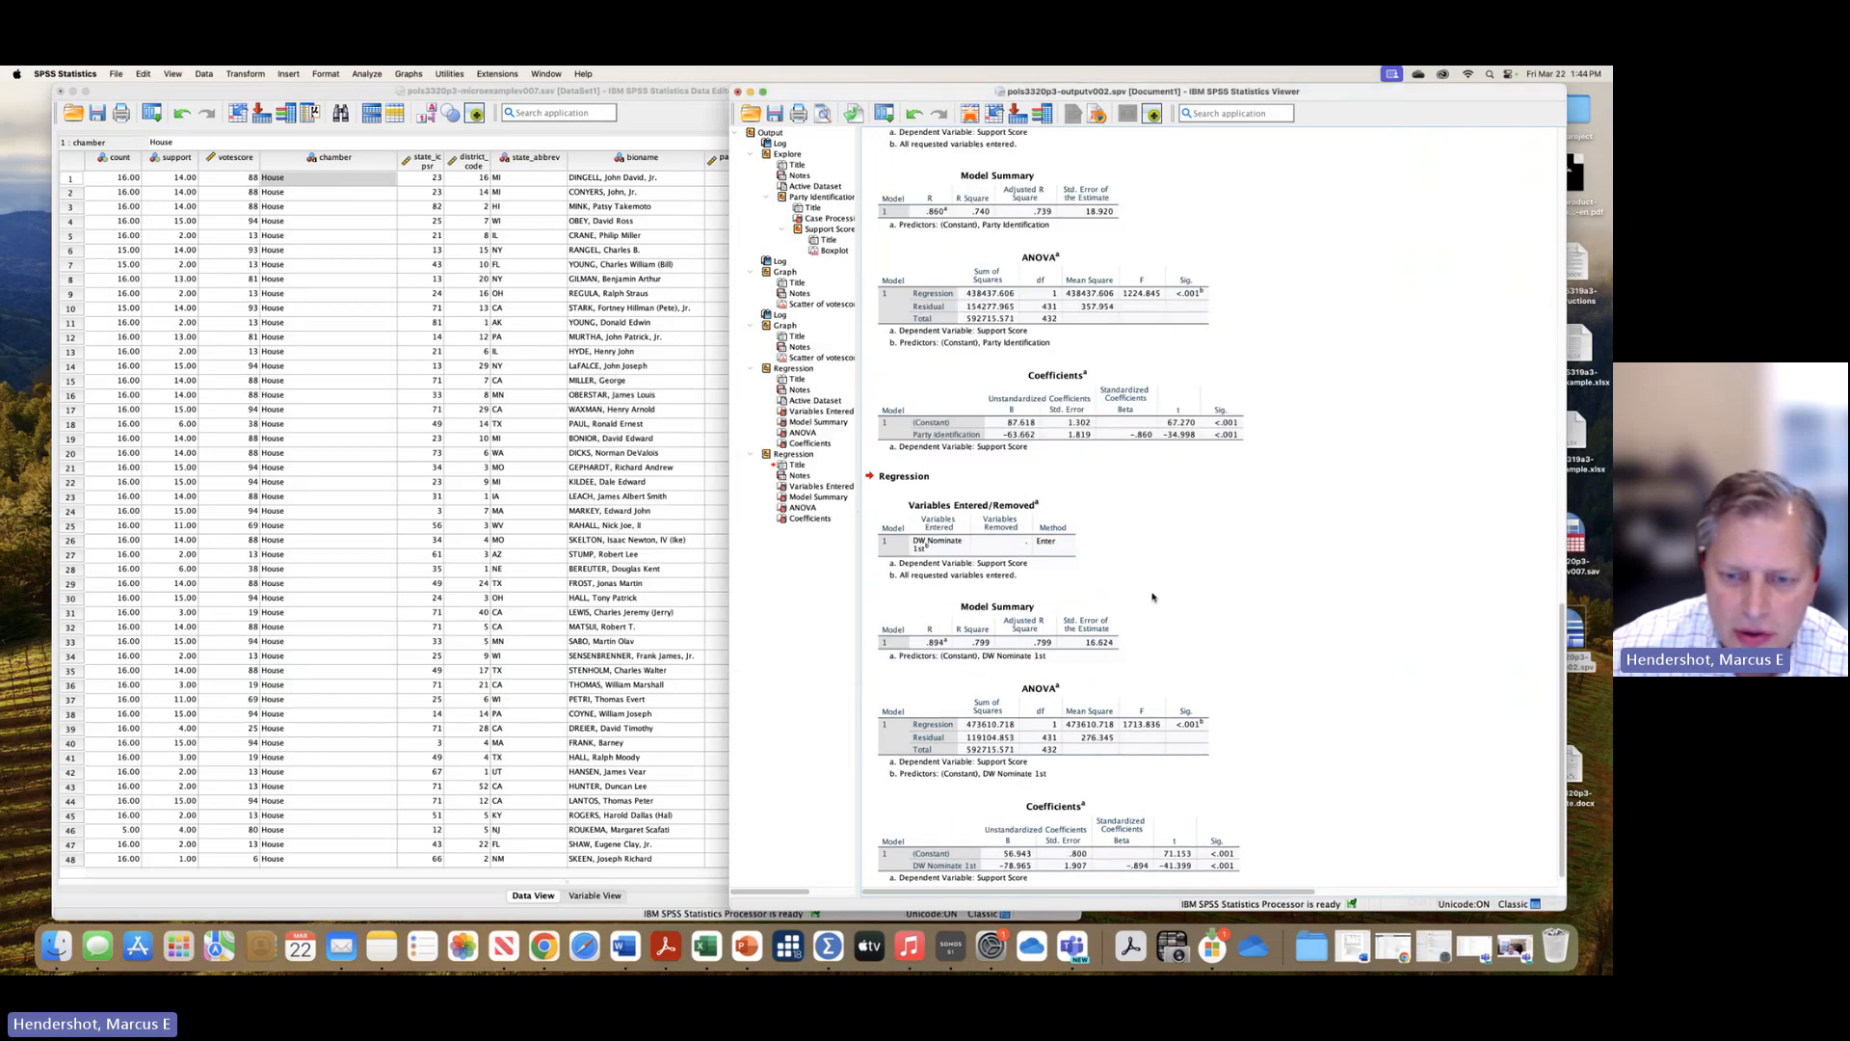
- Compare the Model Summary tables of the Party Identification and DW Nominate 1st regressions in the output
scroll(1271, 614, up, 5)
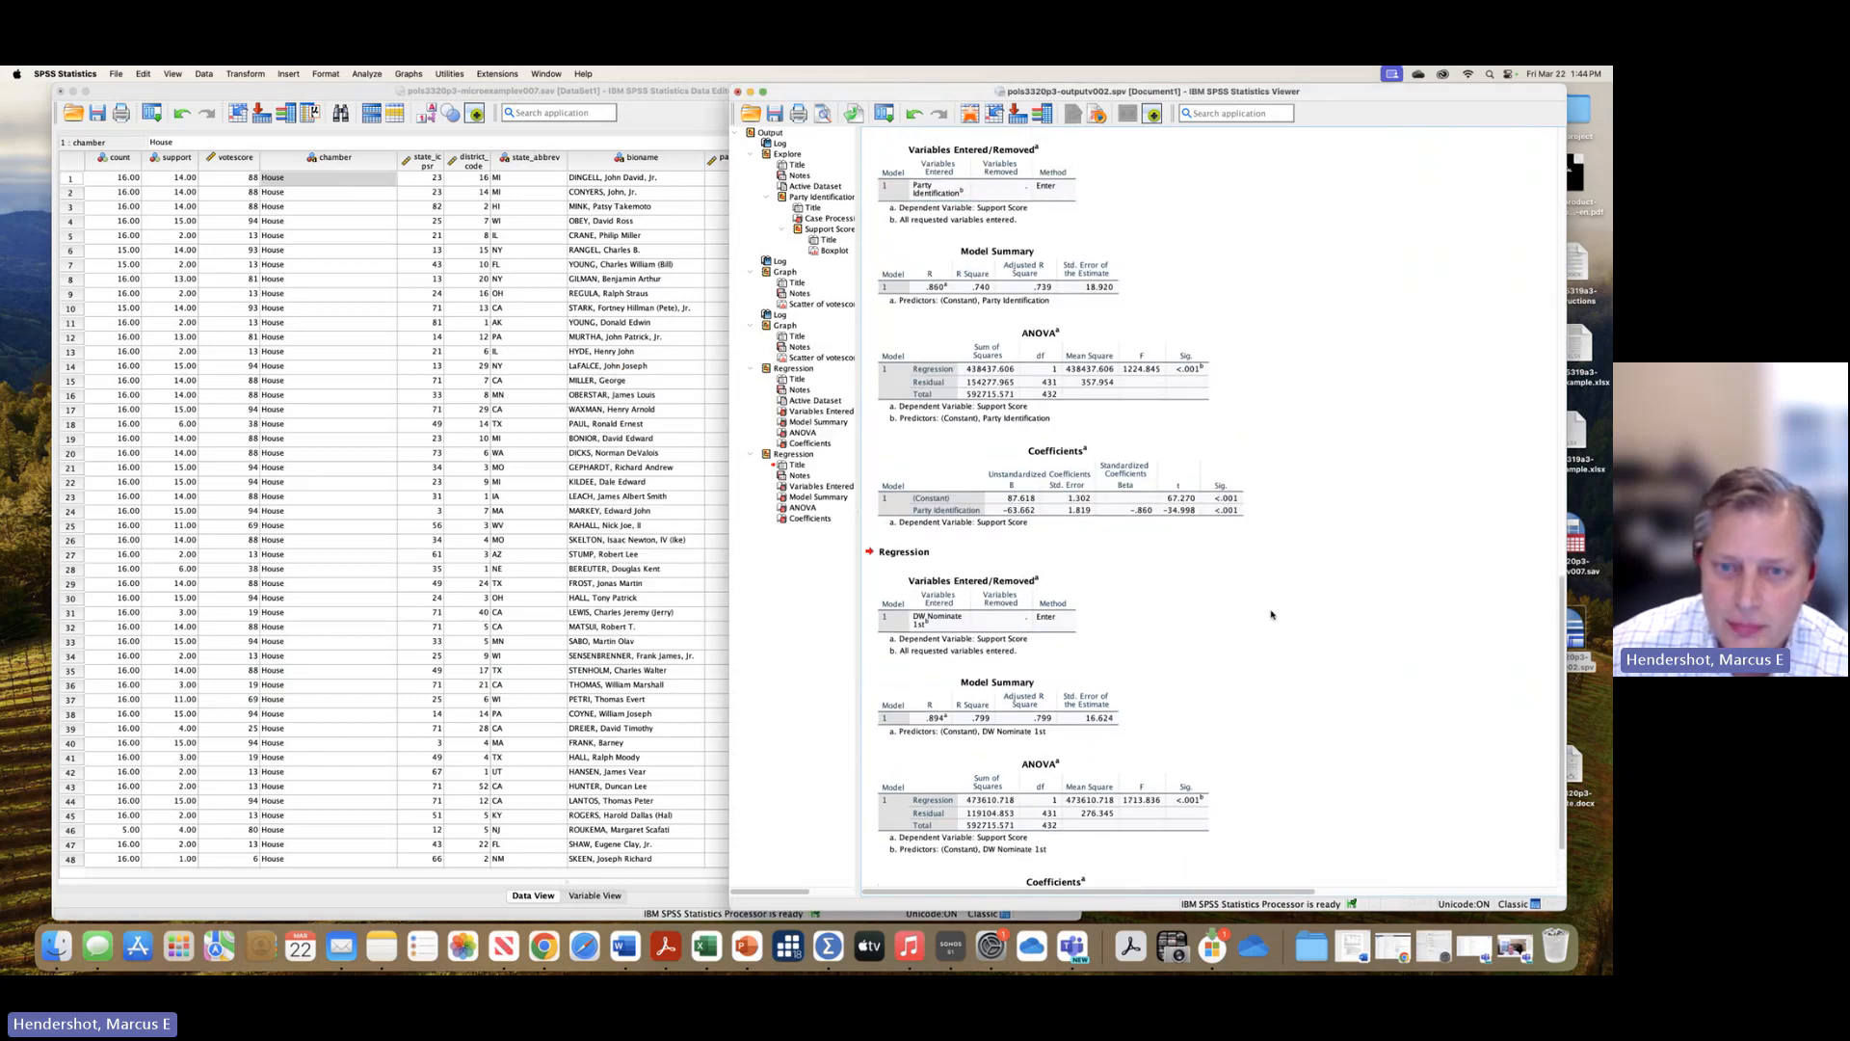
click(1043, 388)
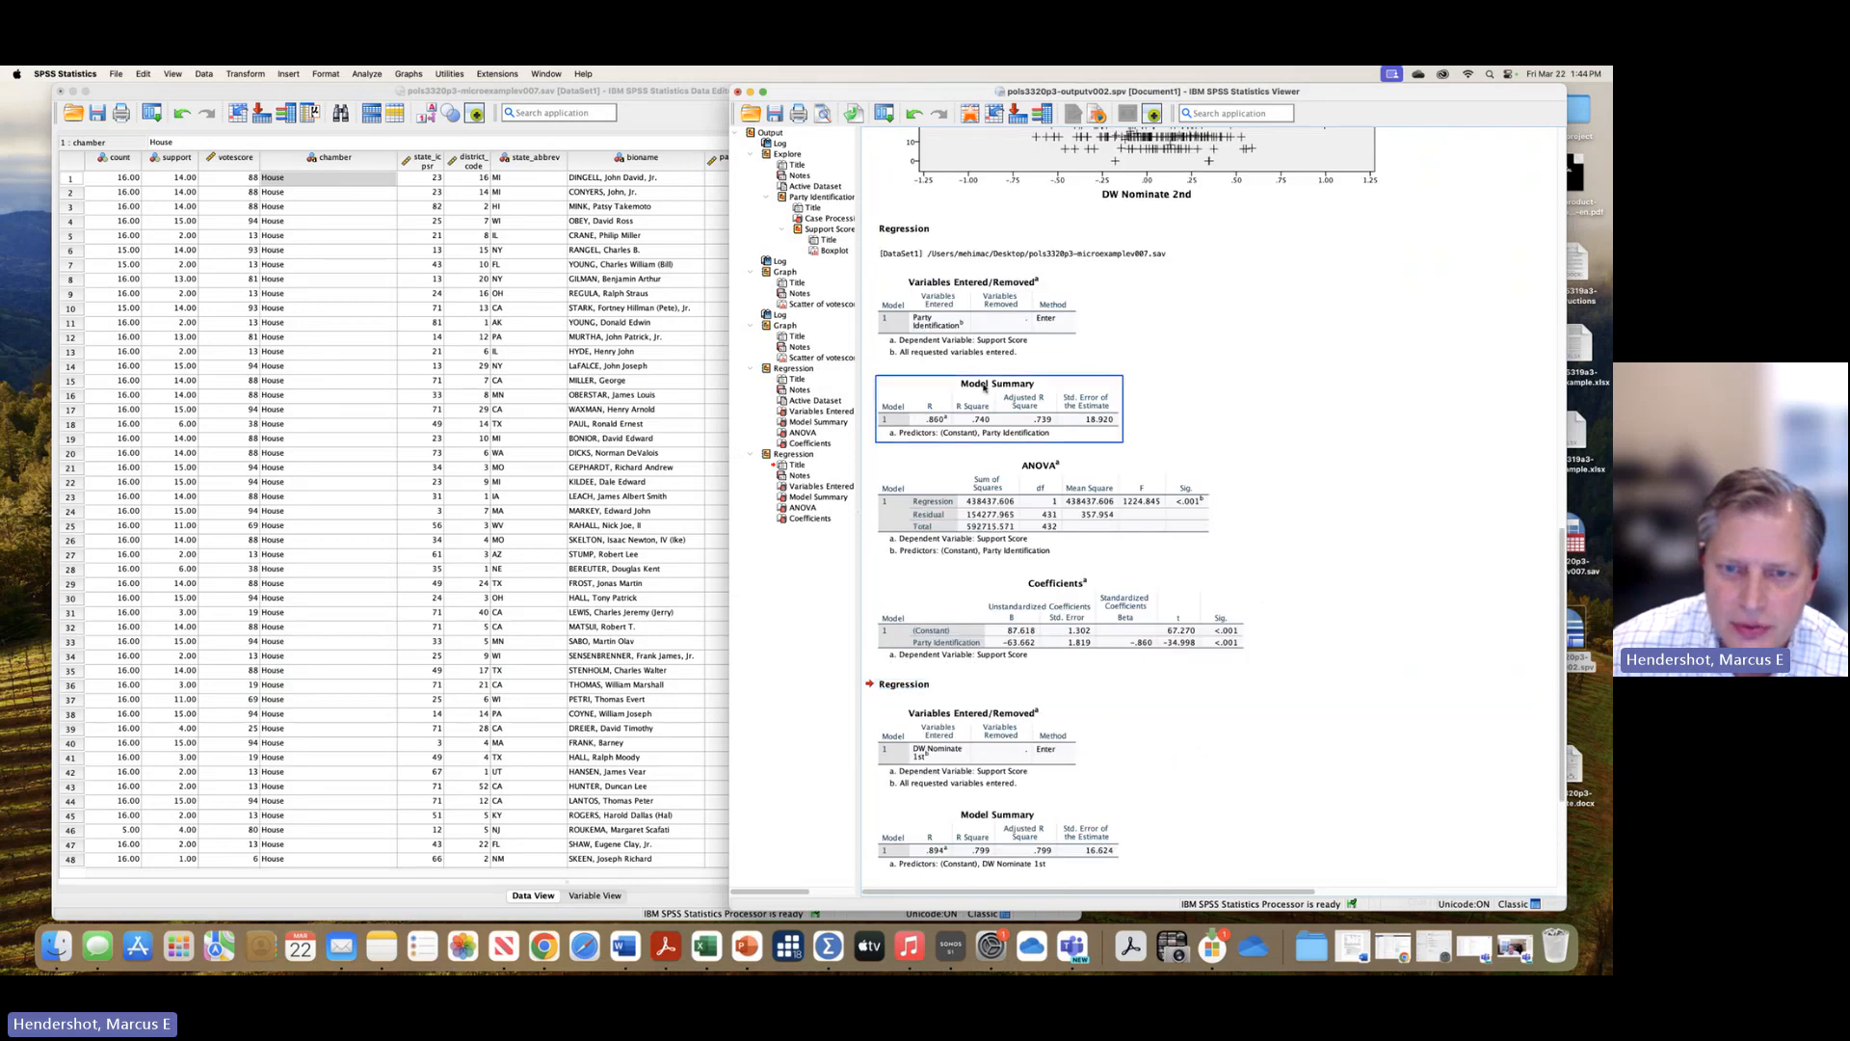
click(1166, 646)
scroll(1167, 646, down, 5)
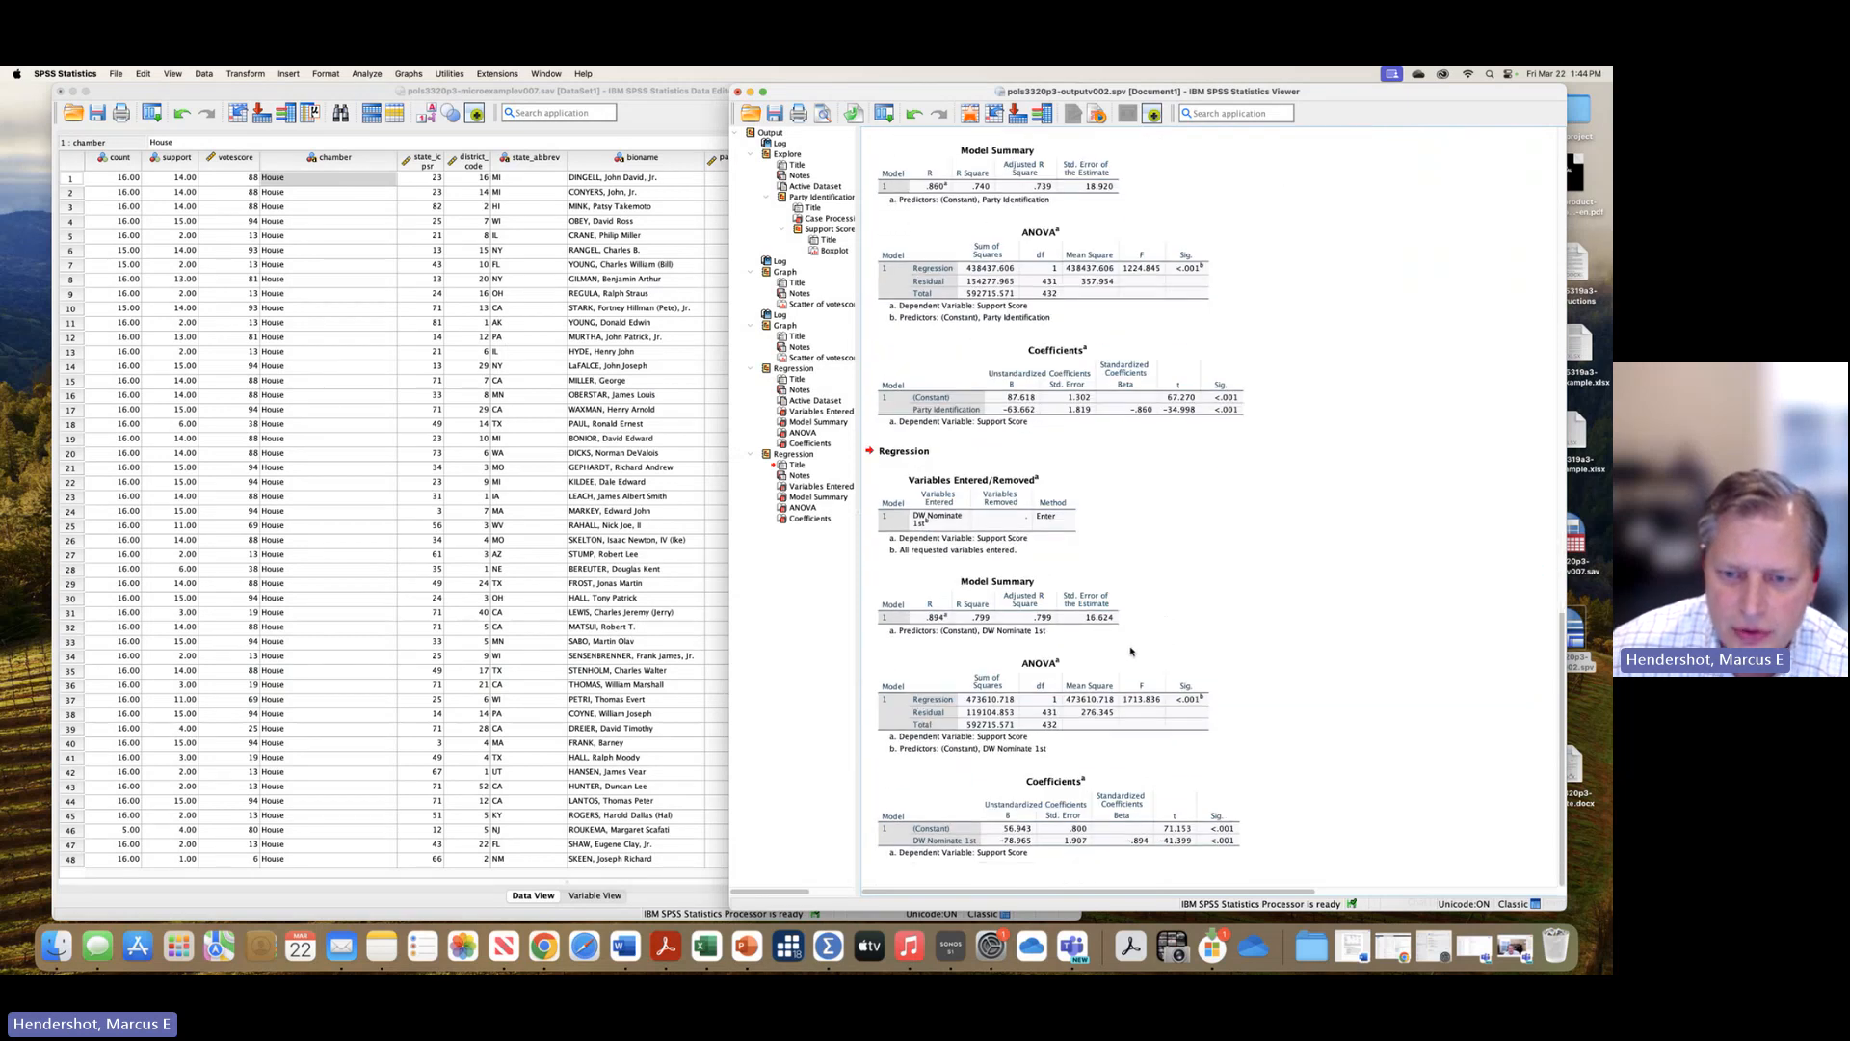
click(1037, 631)
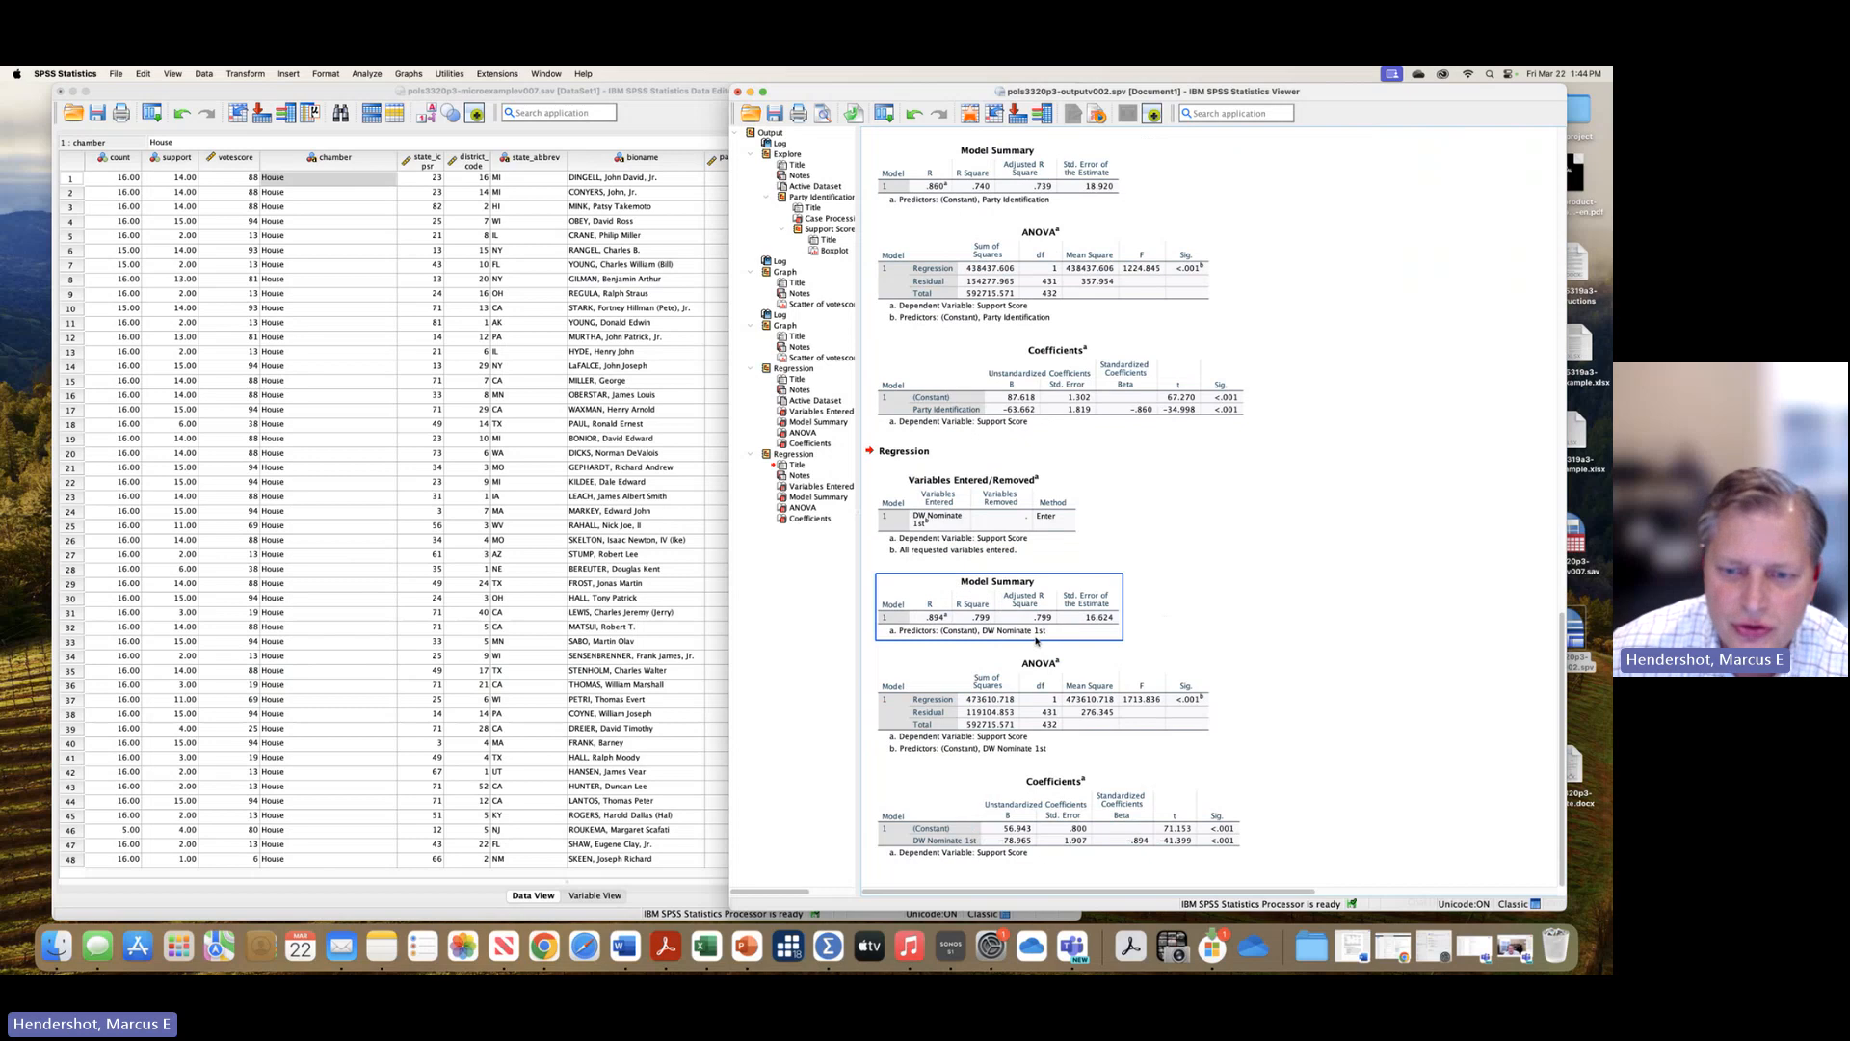
- Examine the Model Summary, ANOVA and Coefficients tables of the DW Nominate 1st regression in the output
click(1184, 554)
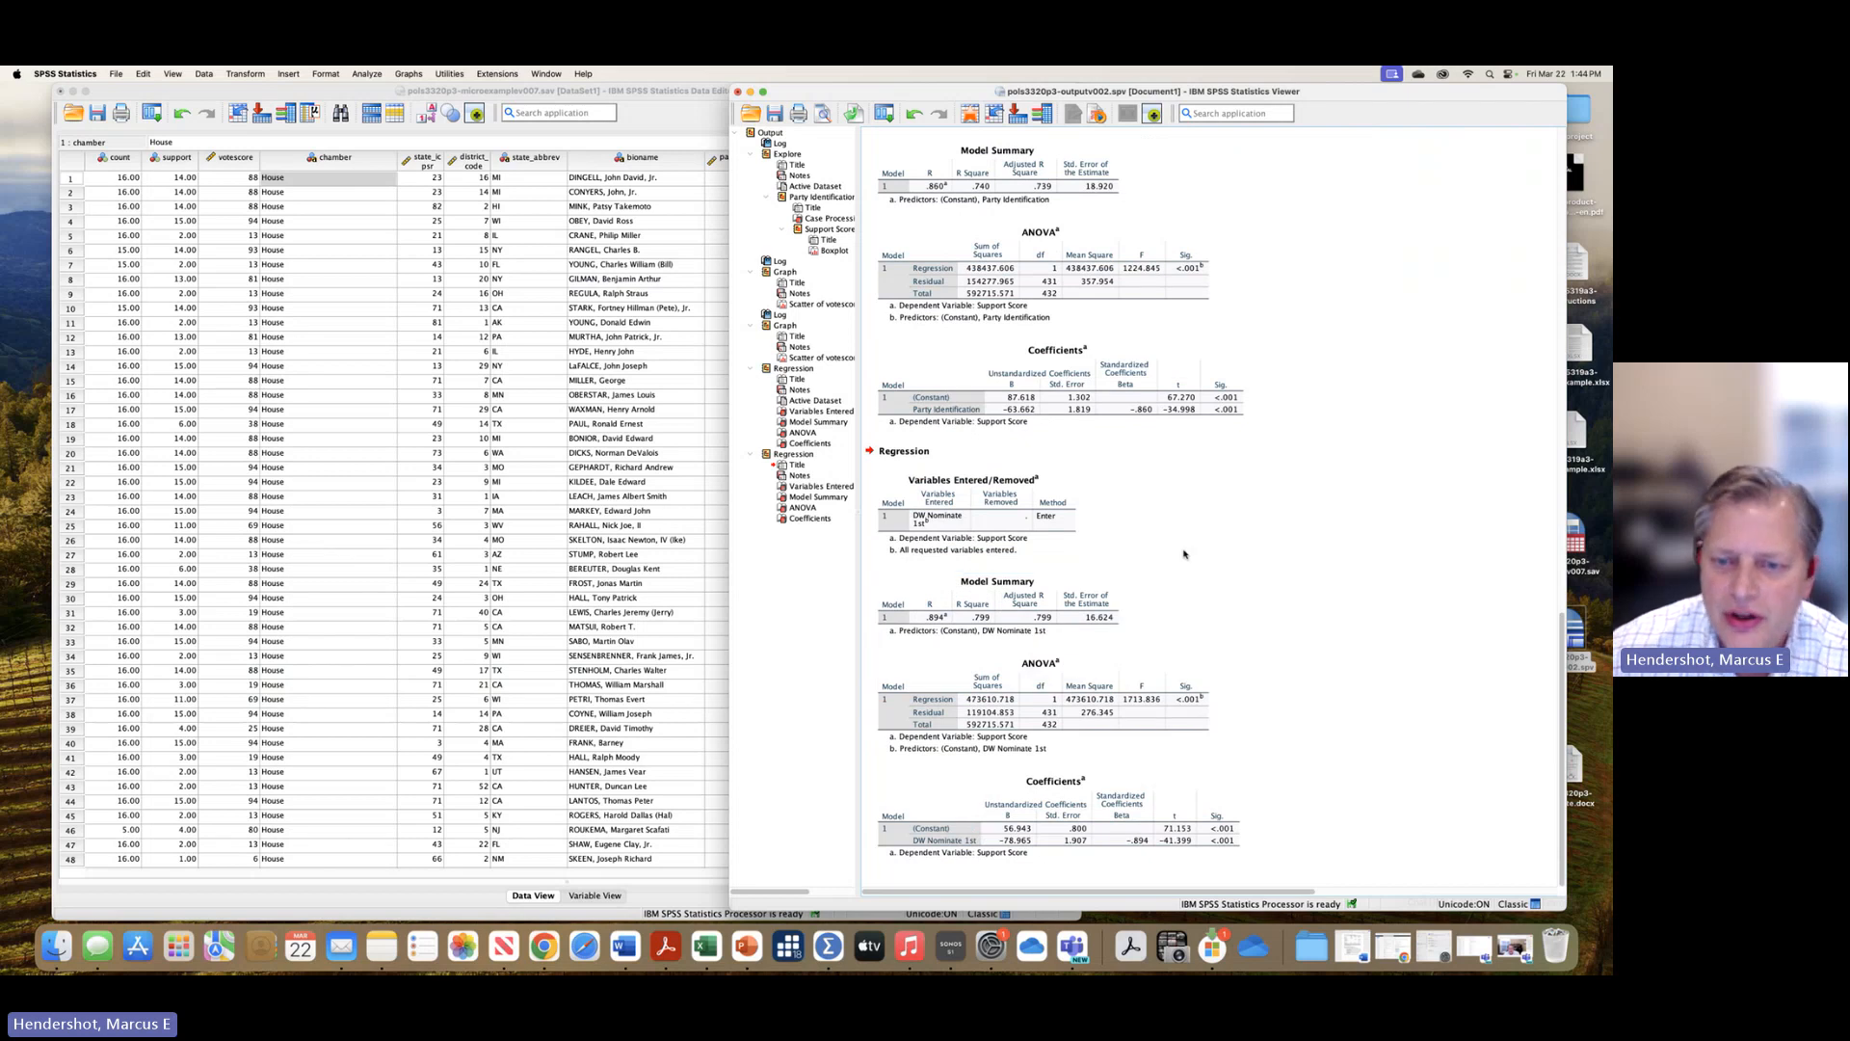
click(1029, 487)
click(1058, 591)
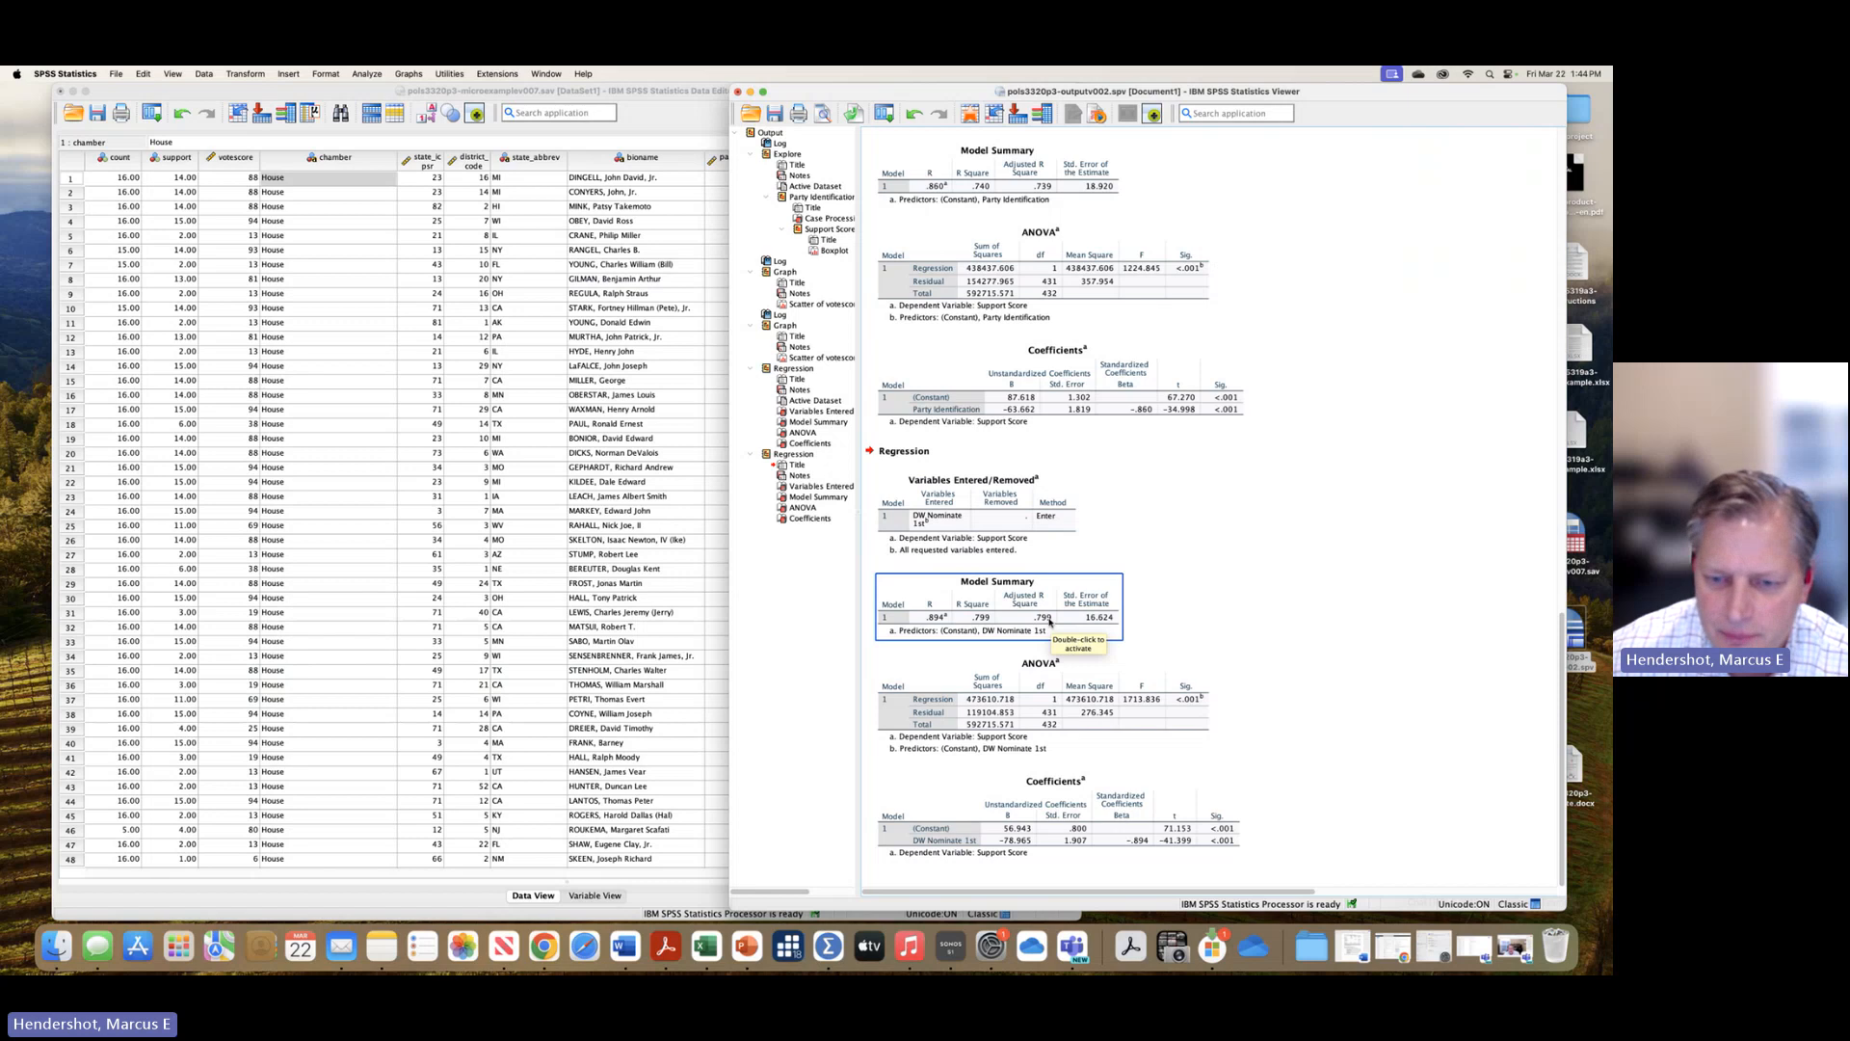
click(1046, 727)
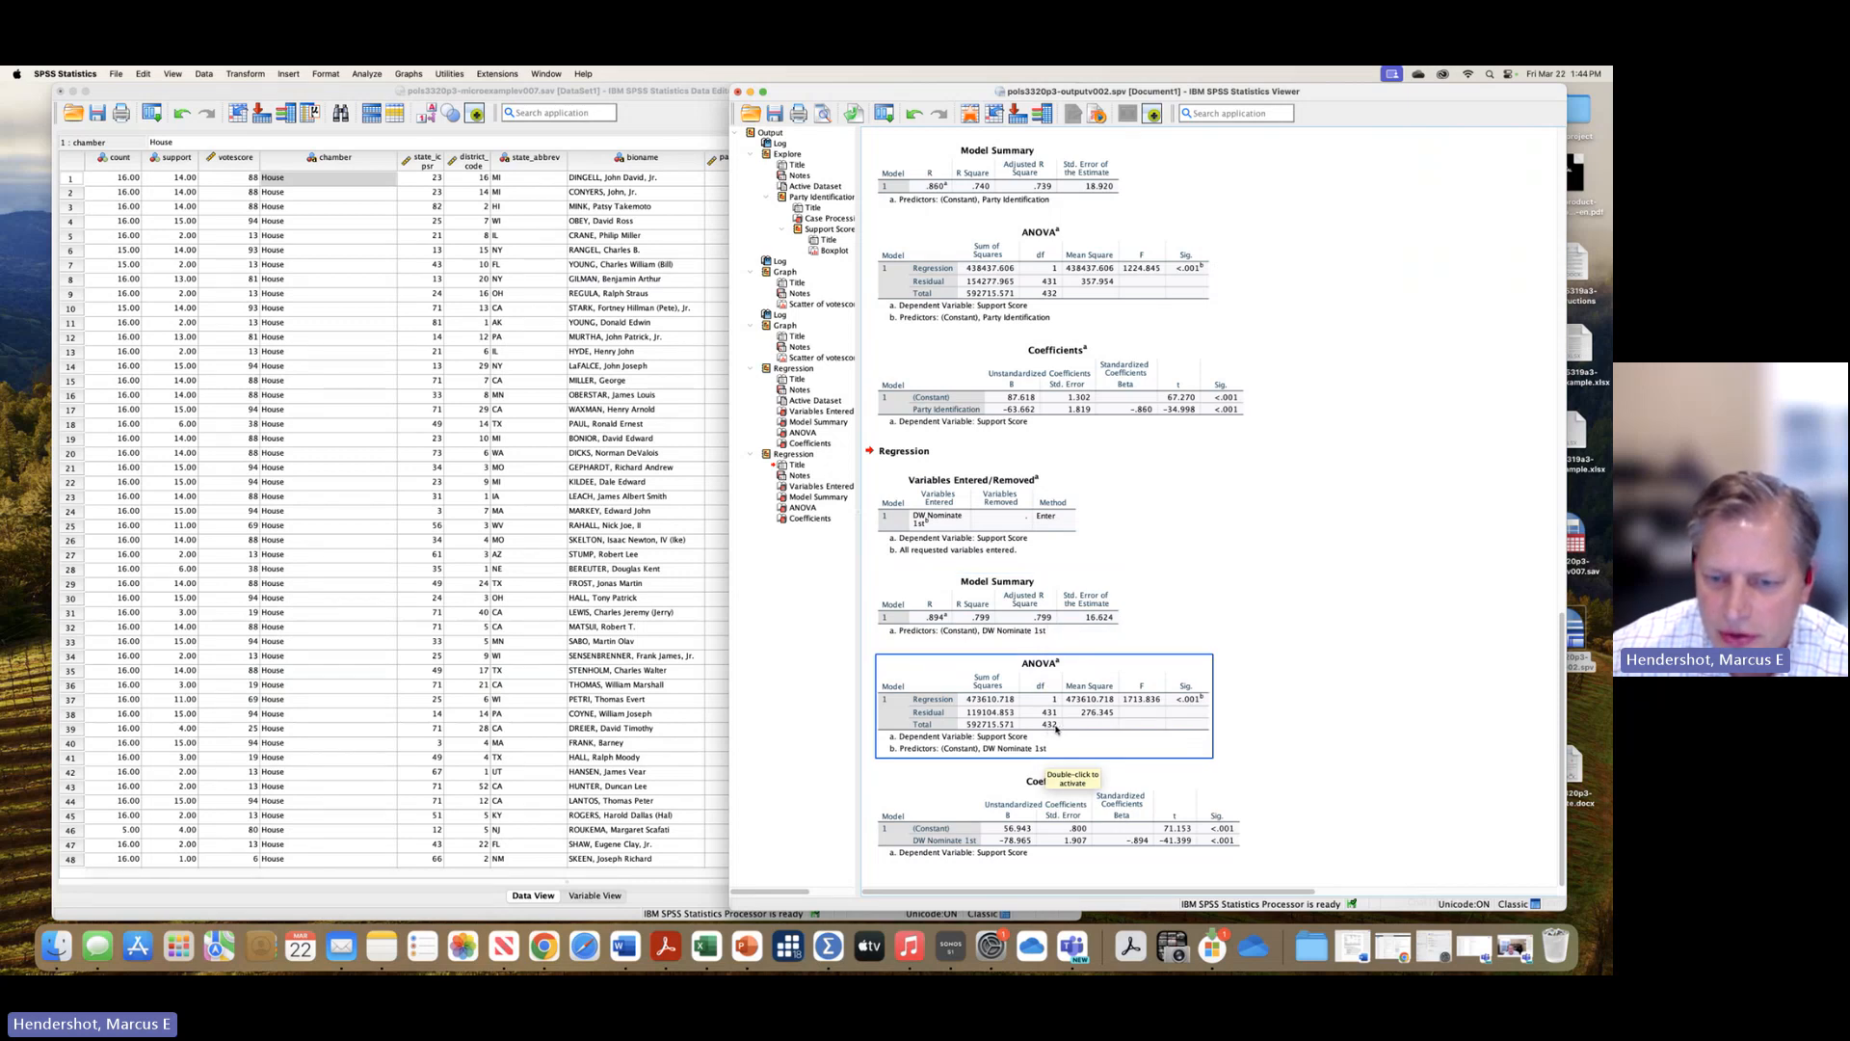
click(1325, 654)
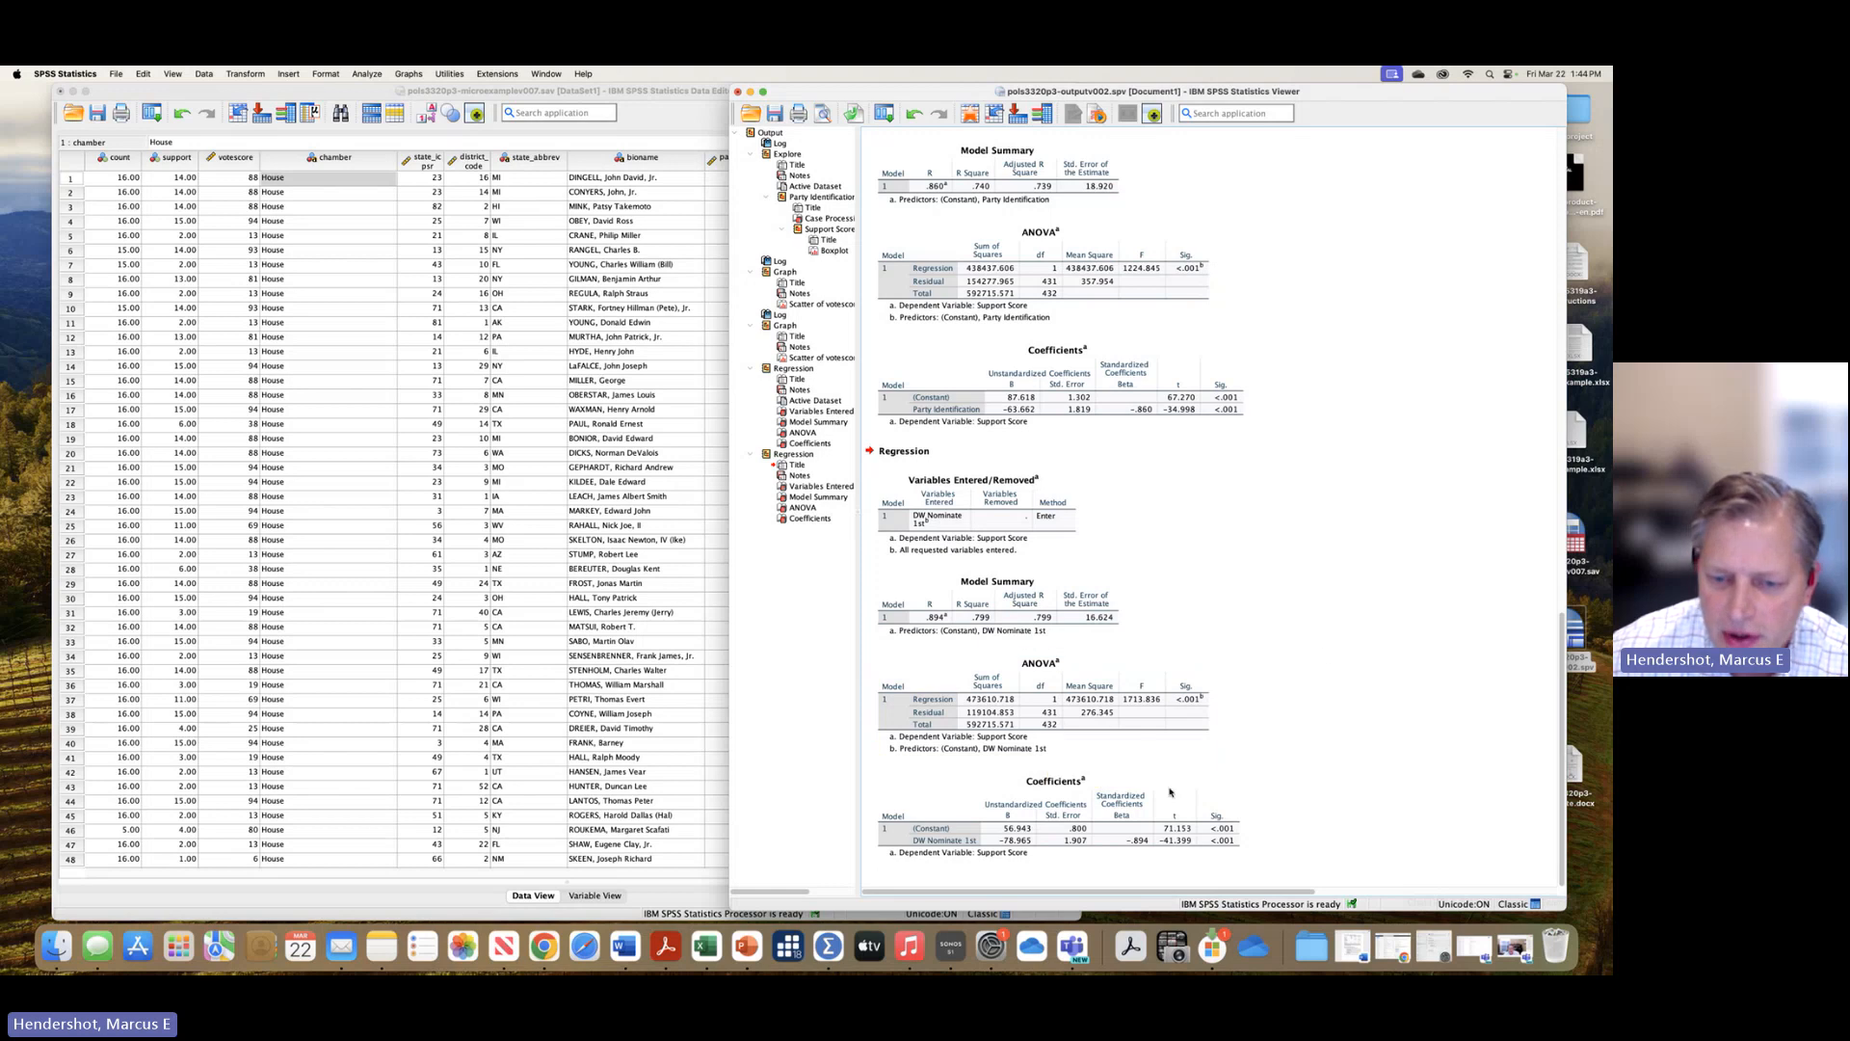
click(1171, 792)
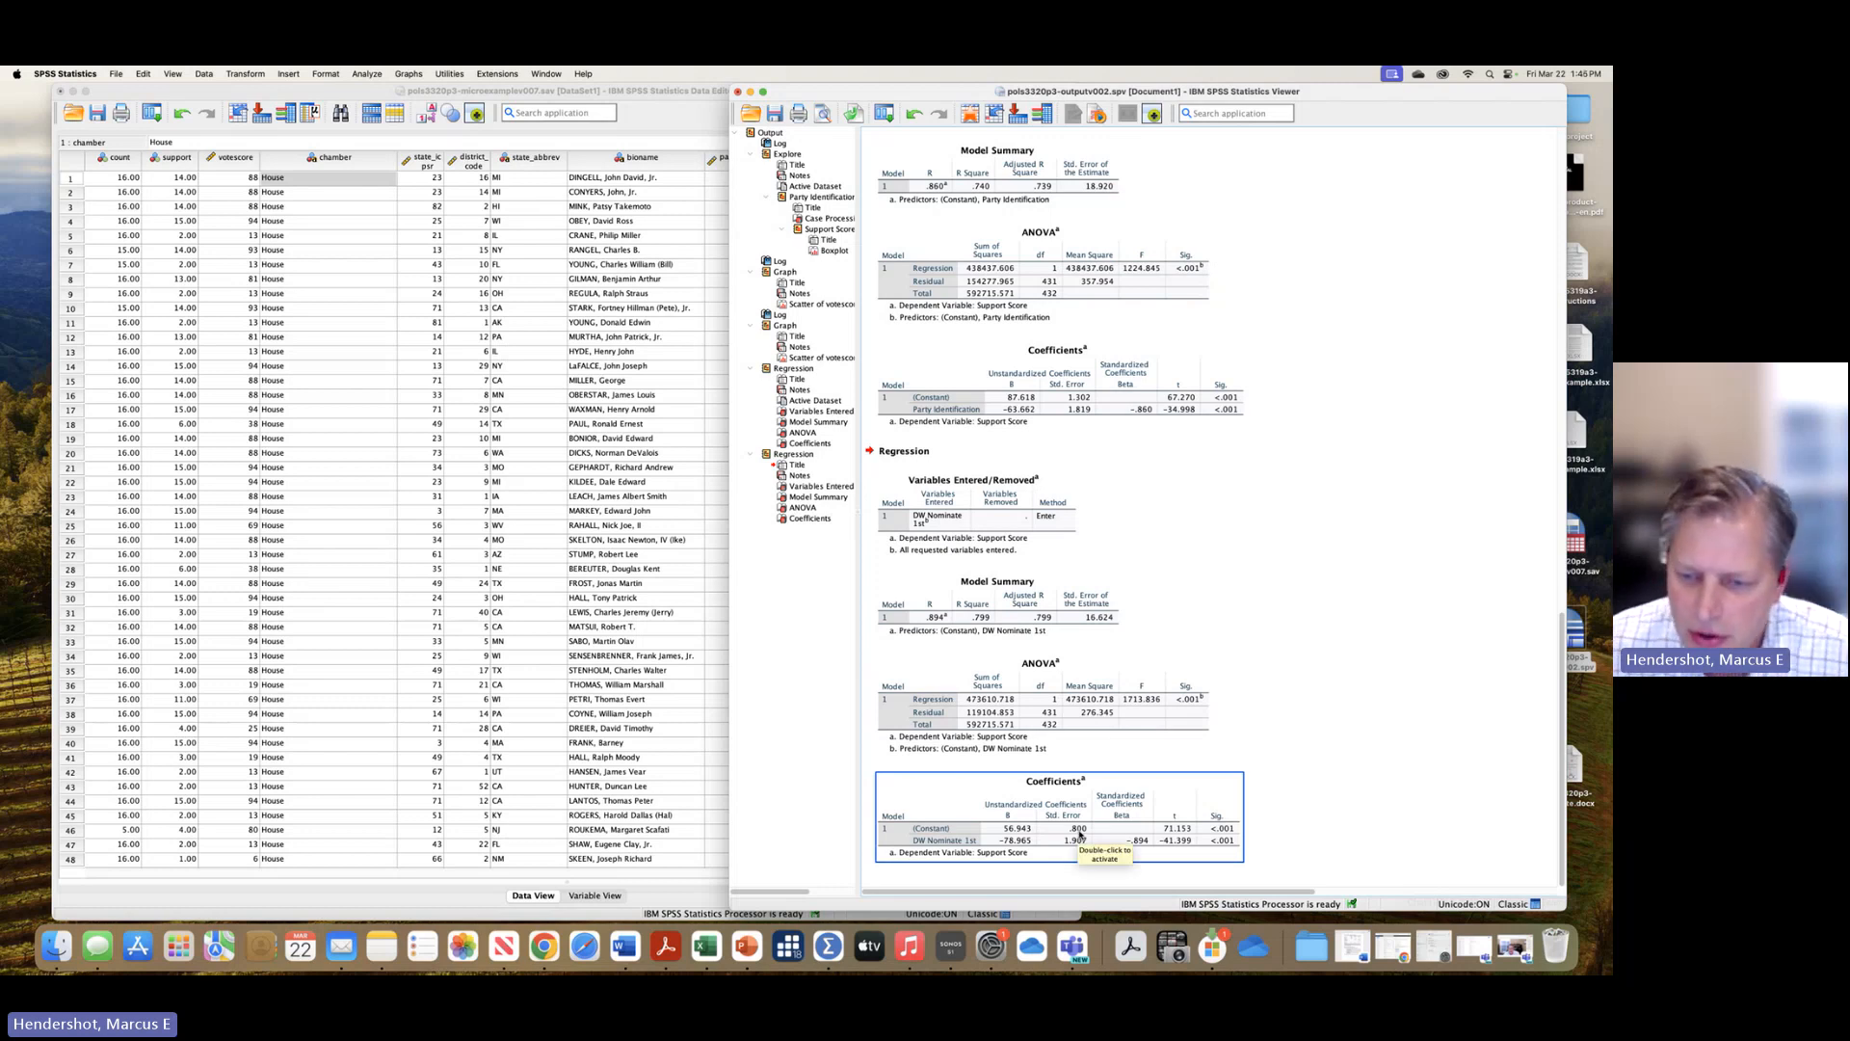
click(1390, 809)
click(1235, 830)
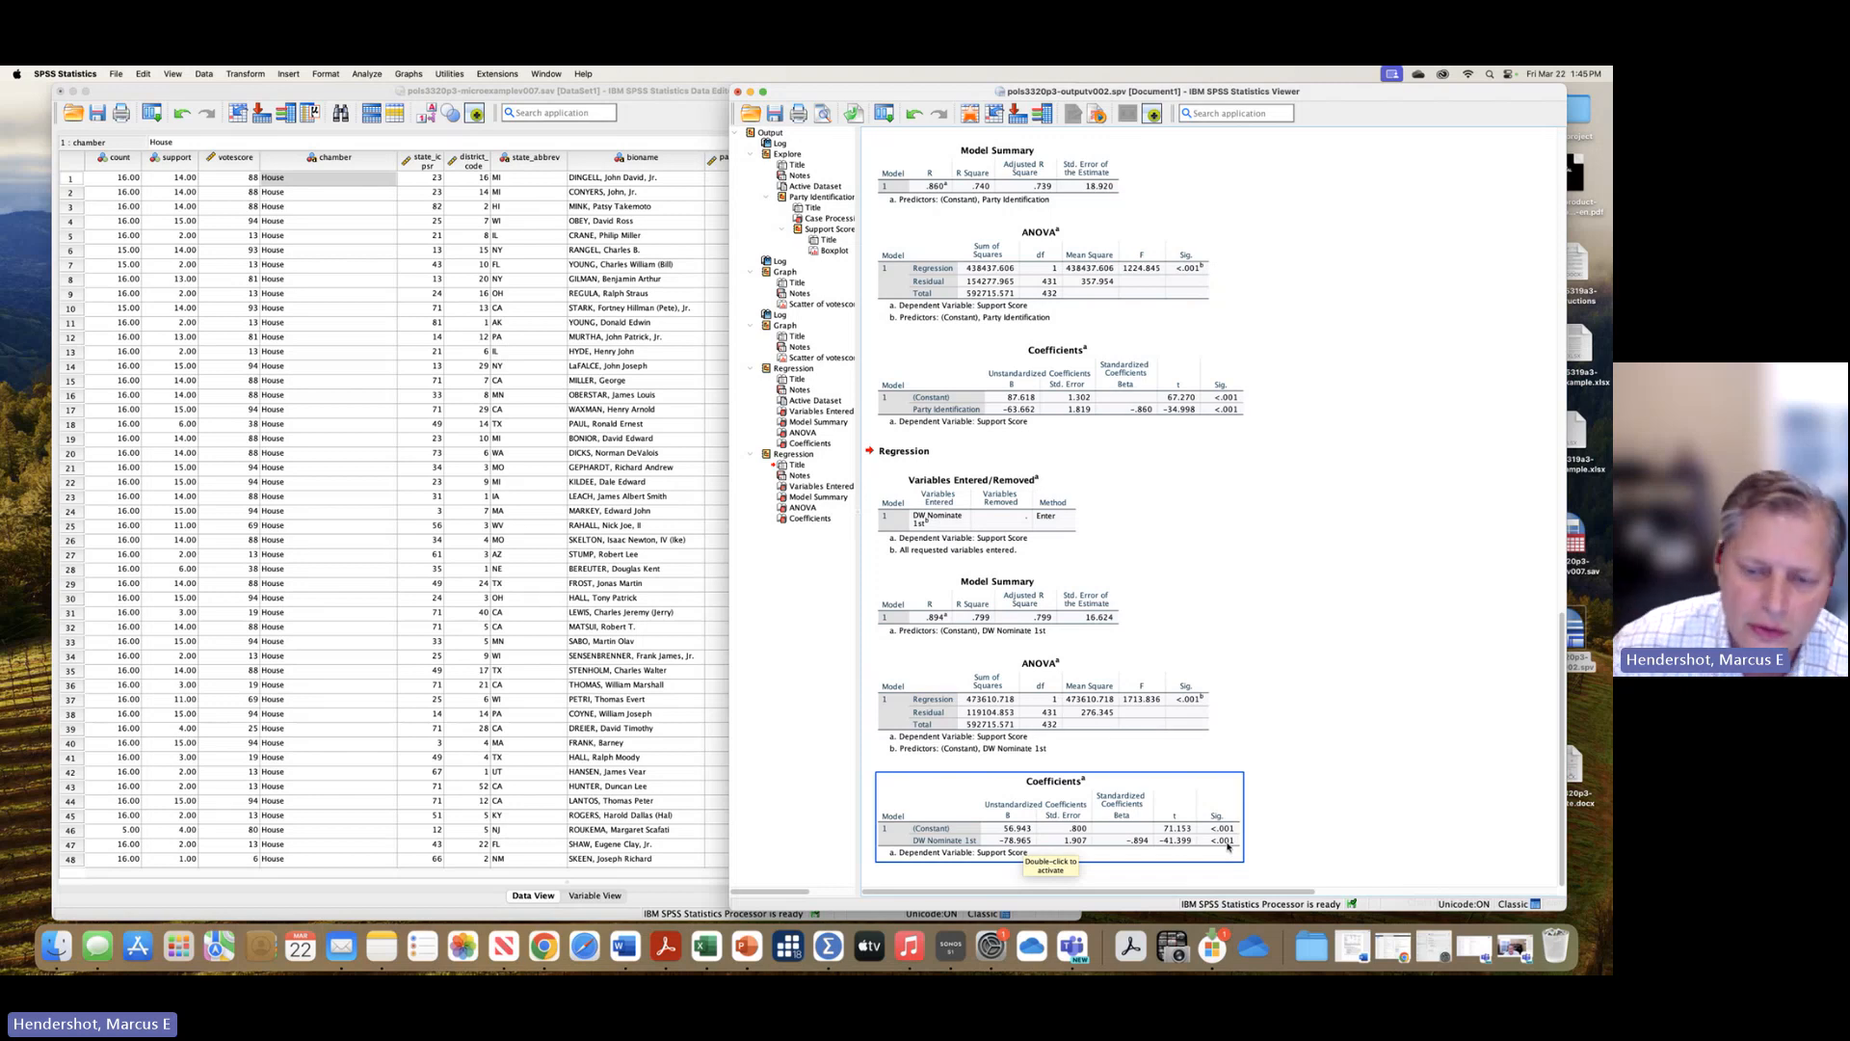
click(1161, 749)
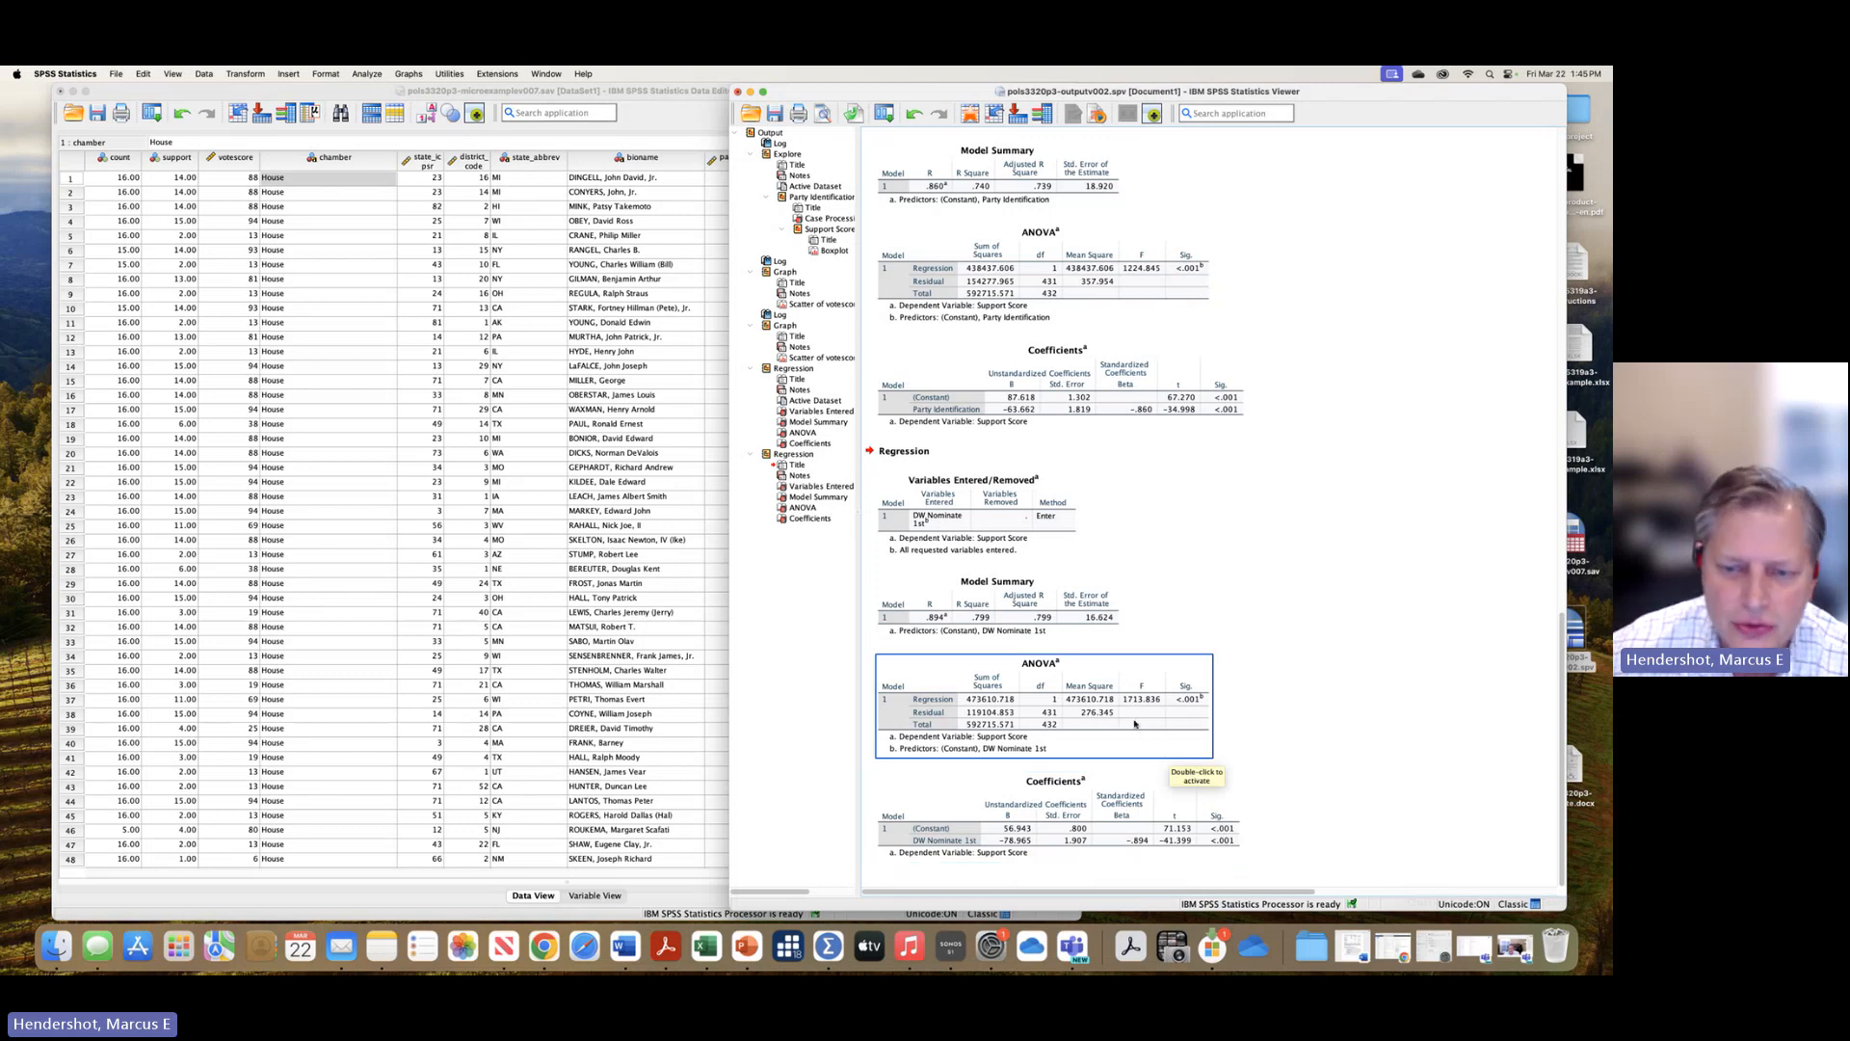
click(1145, 602)
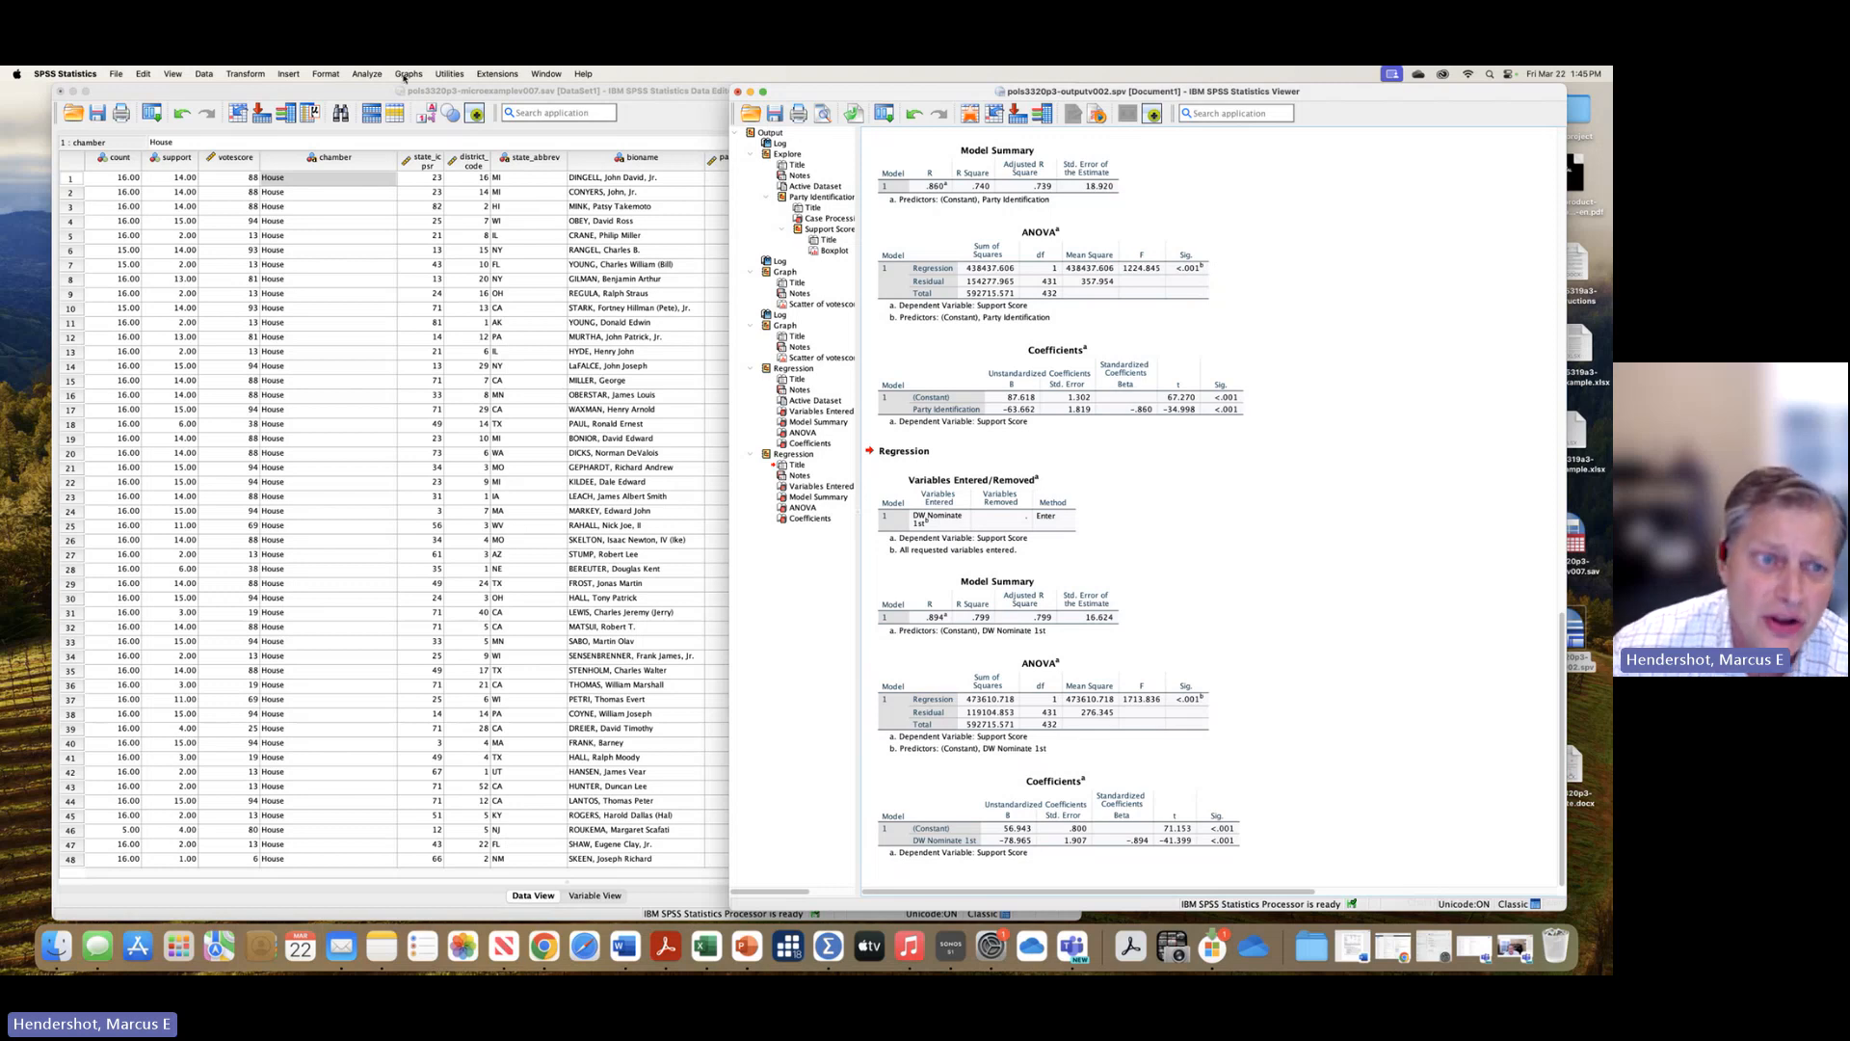
- Reopen the linear regression setup, add DW Nominate 2nd [nominate_dim2] alongside DW Nominate 1st as an independent variable, and run the regression
click(367, 74)
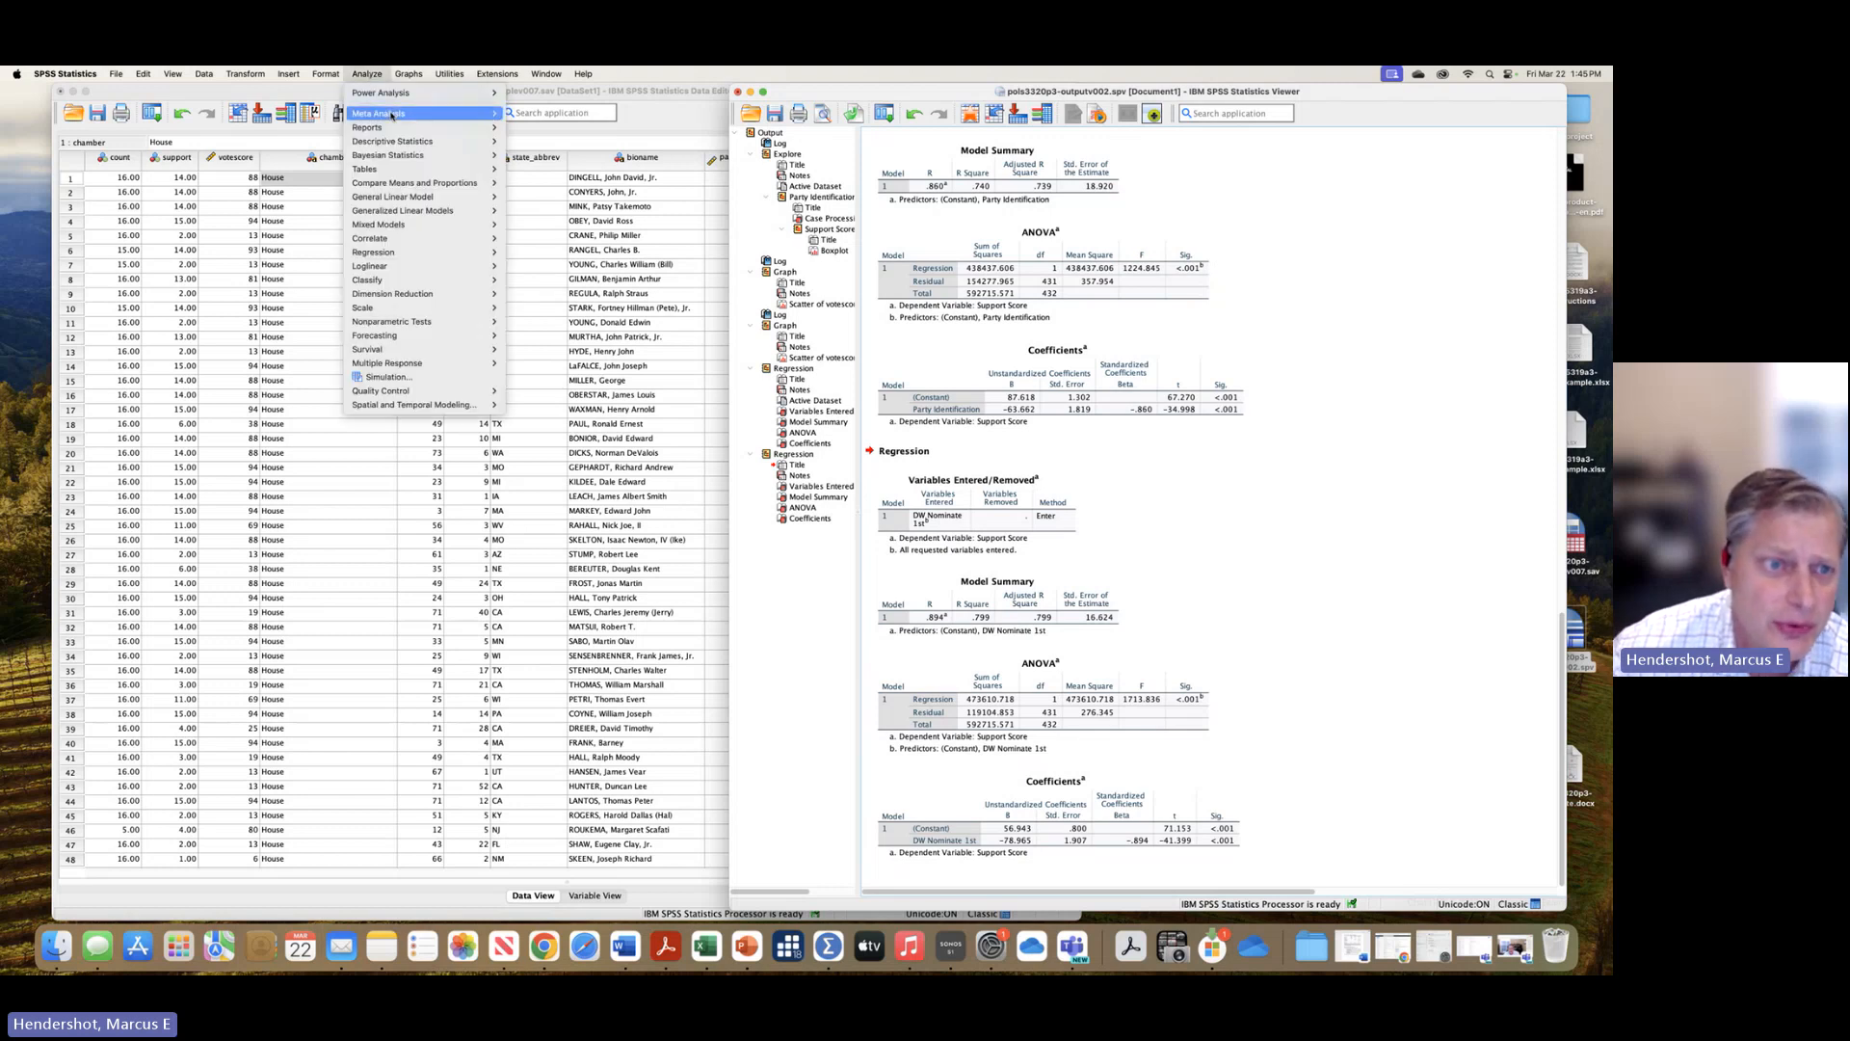
mouse_move(390, 127)
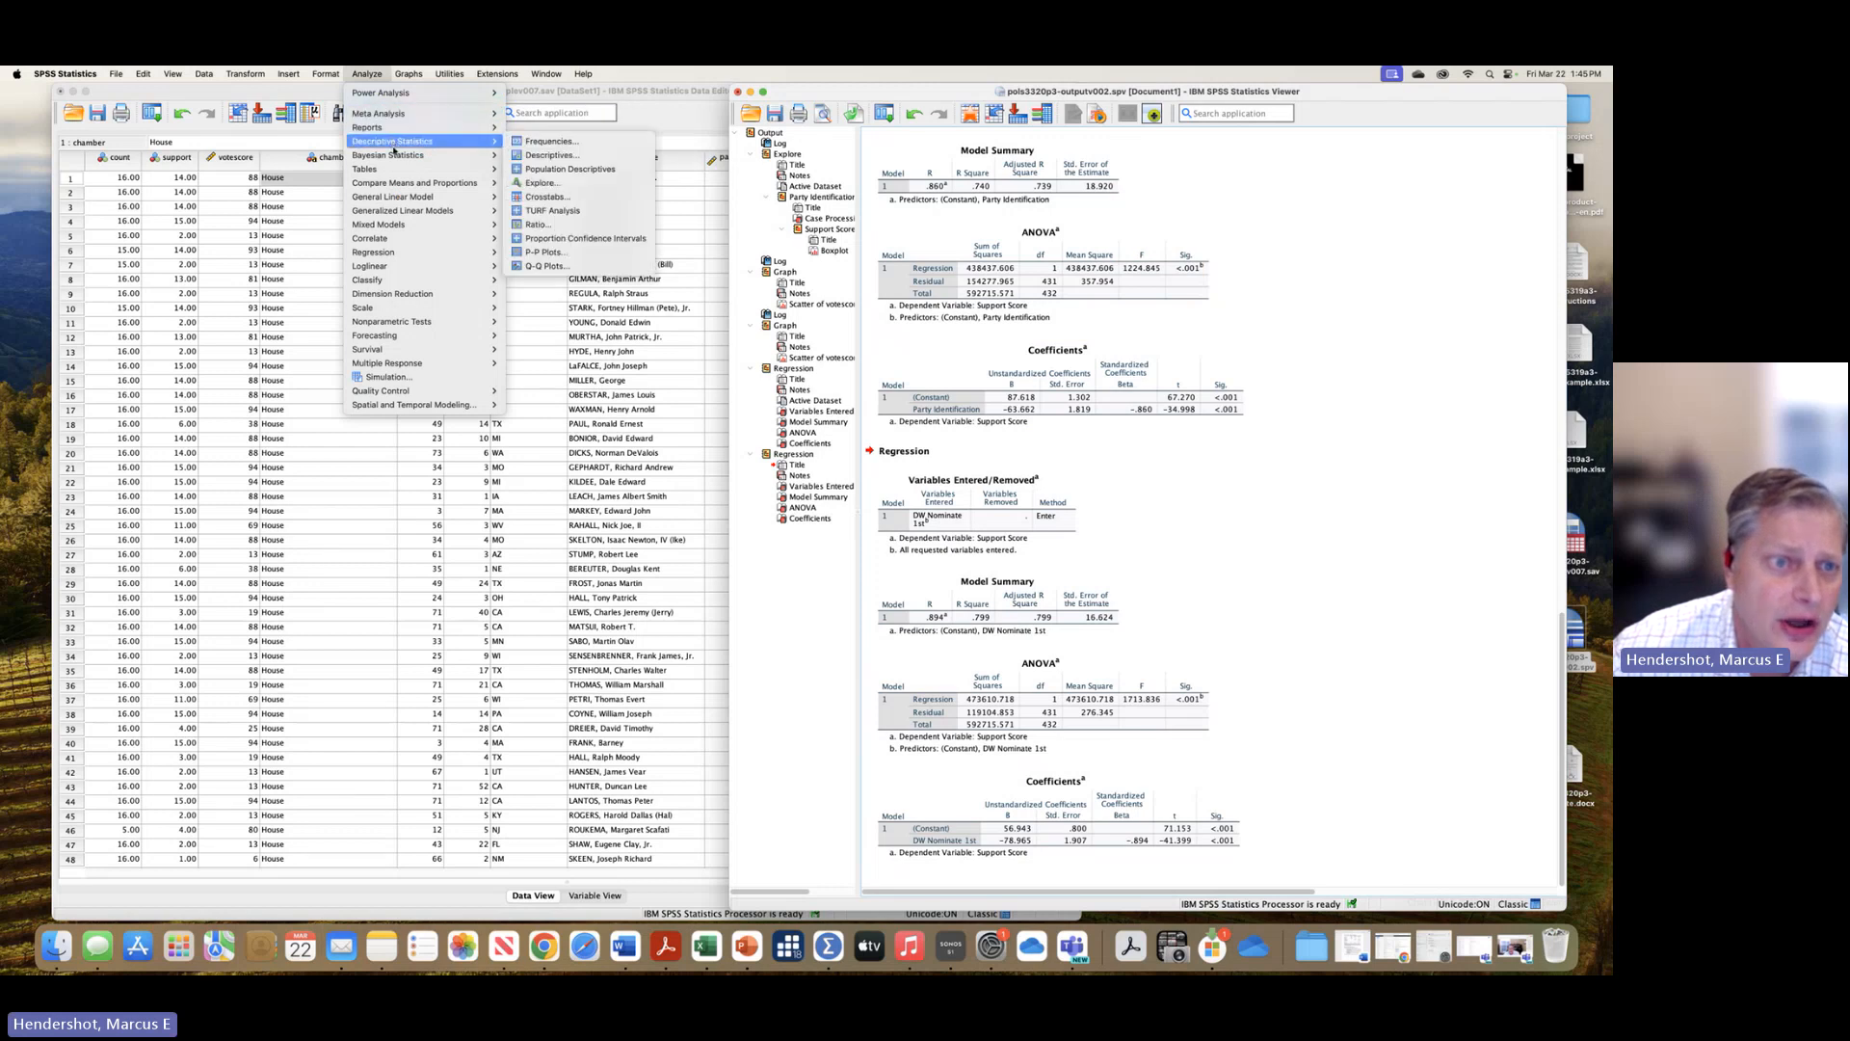
mouse_move(385, 251)
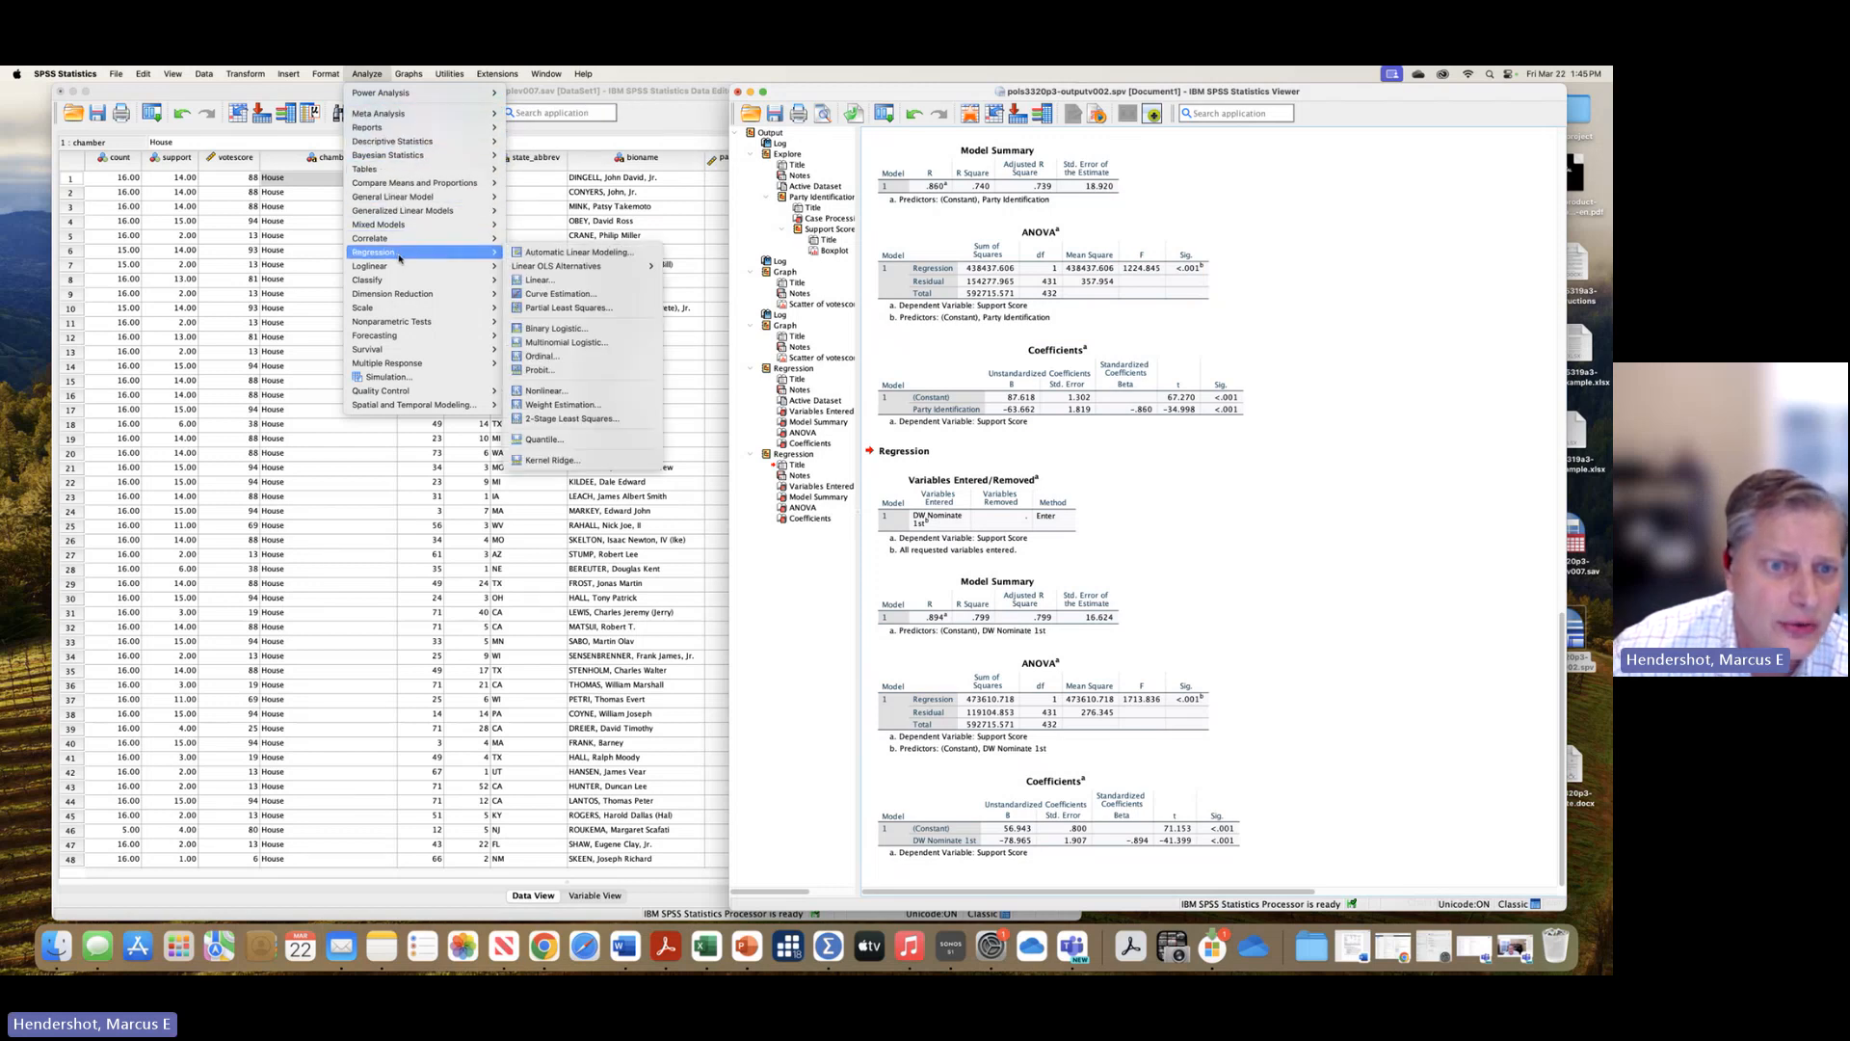
click(540, 279)
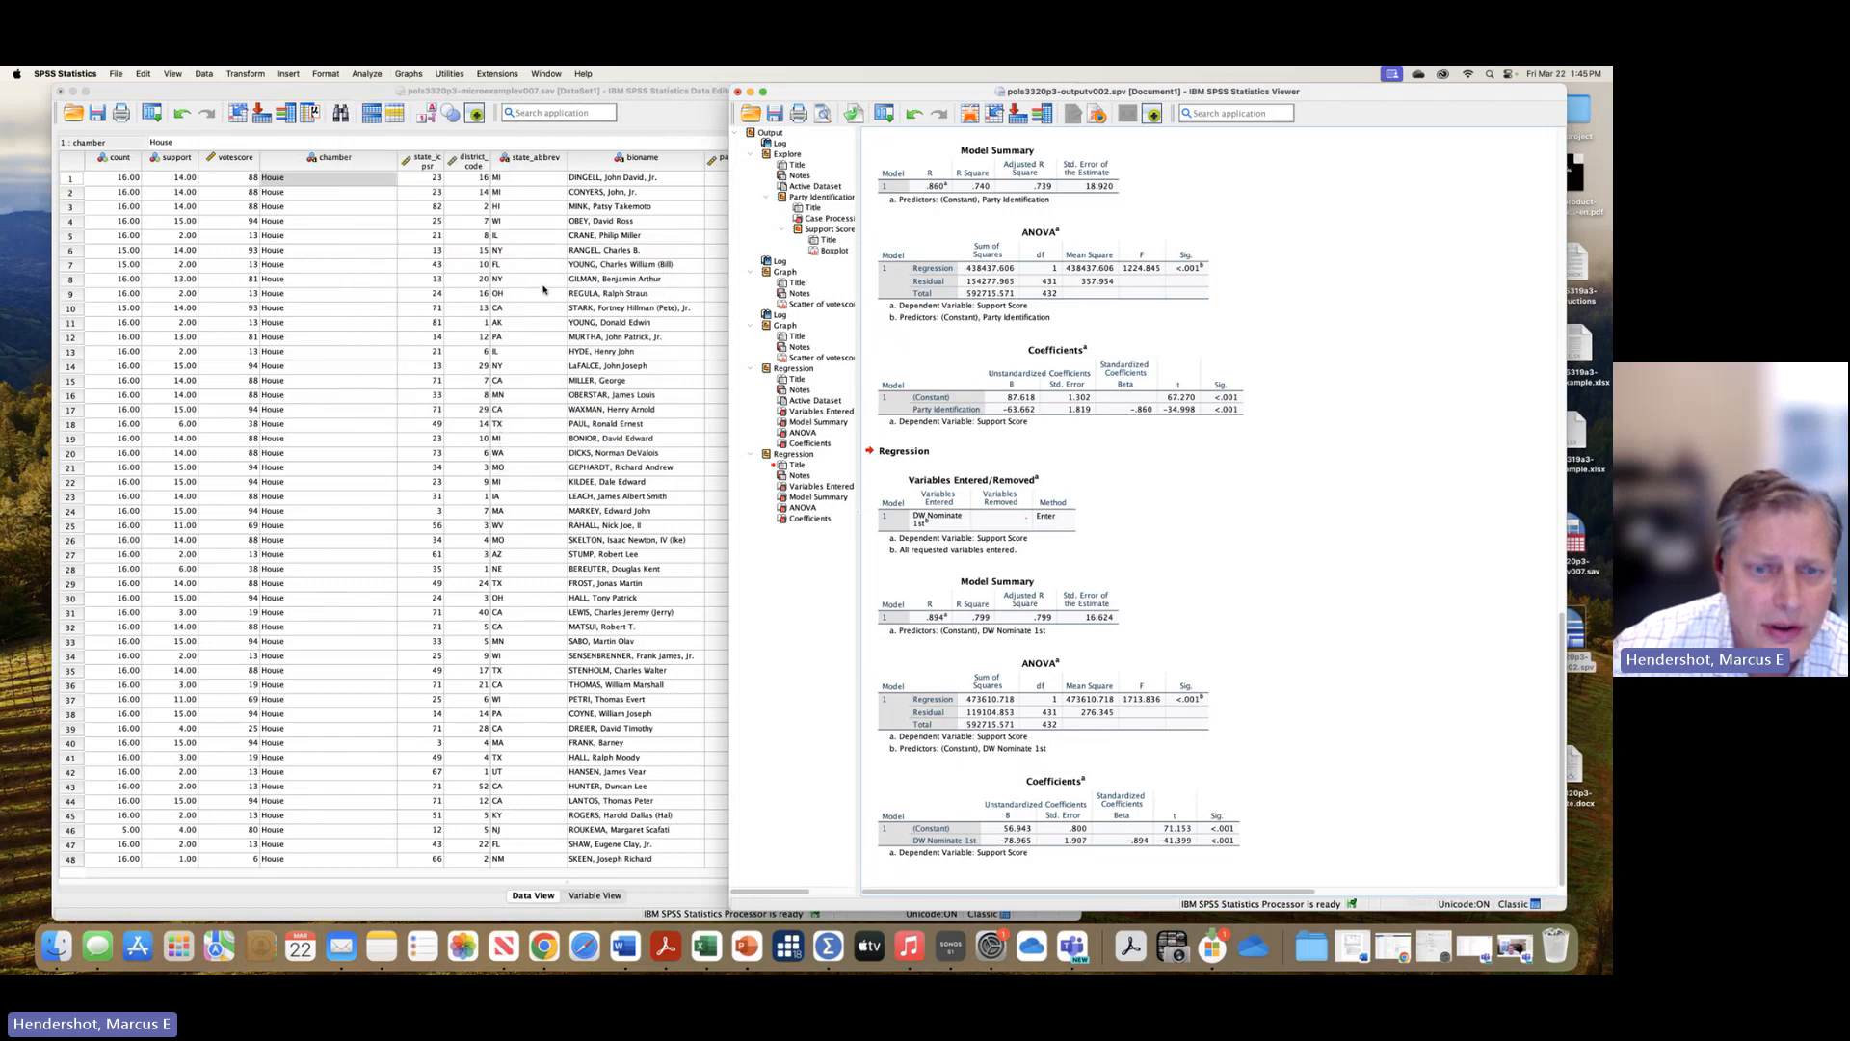
click(820, 468)
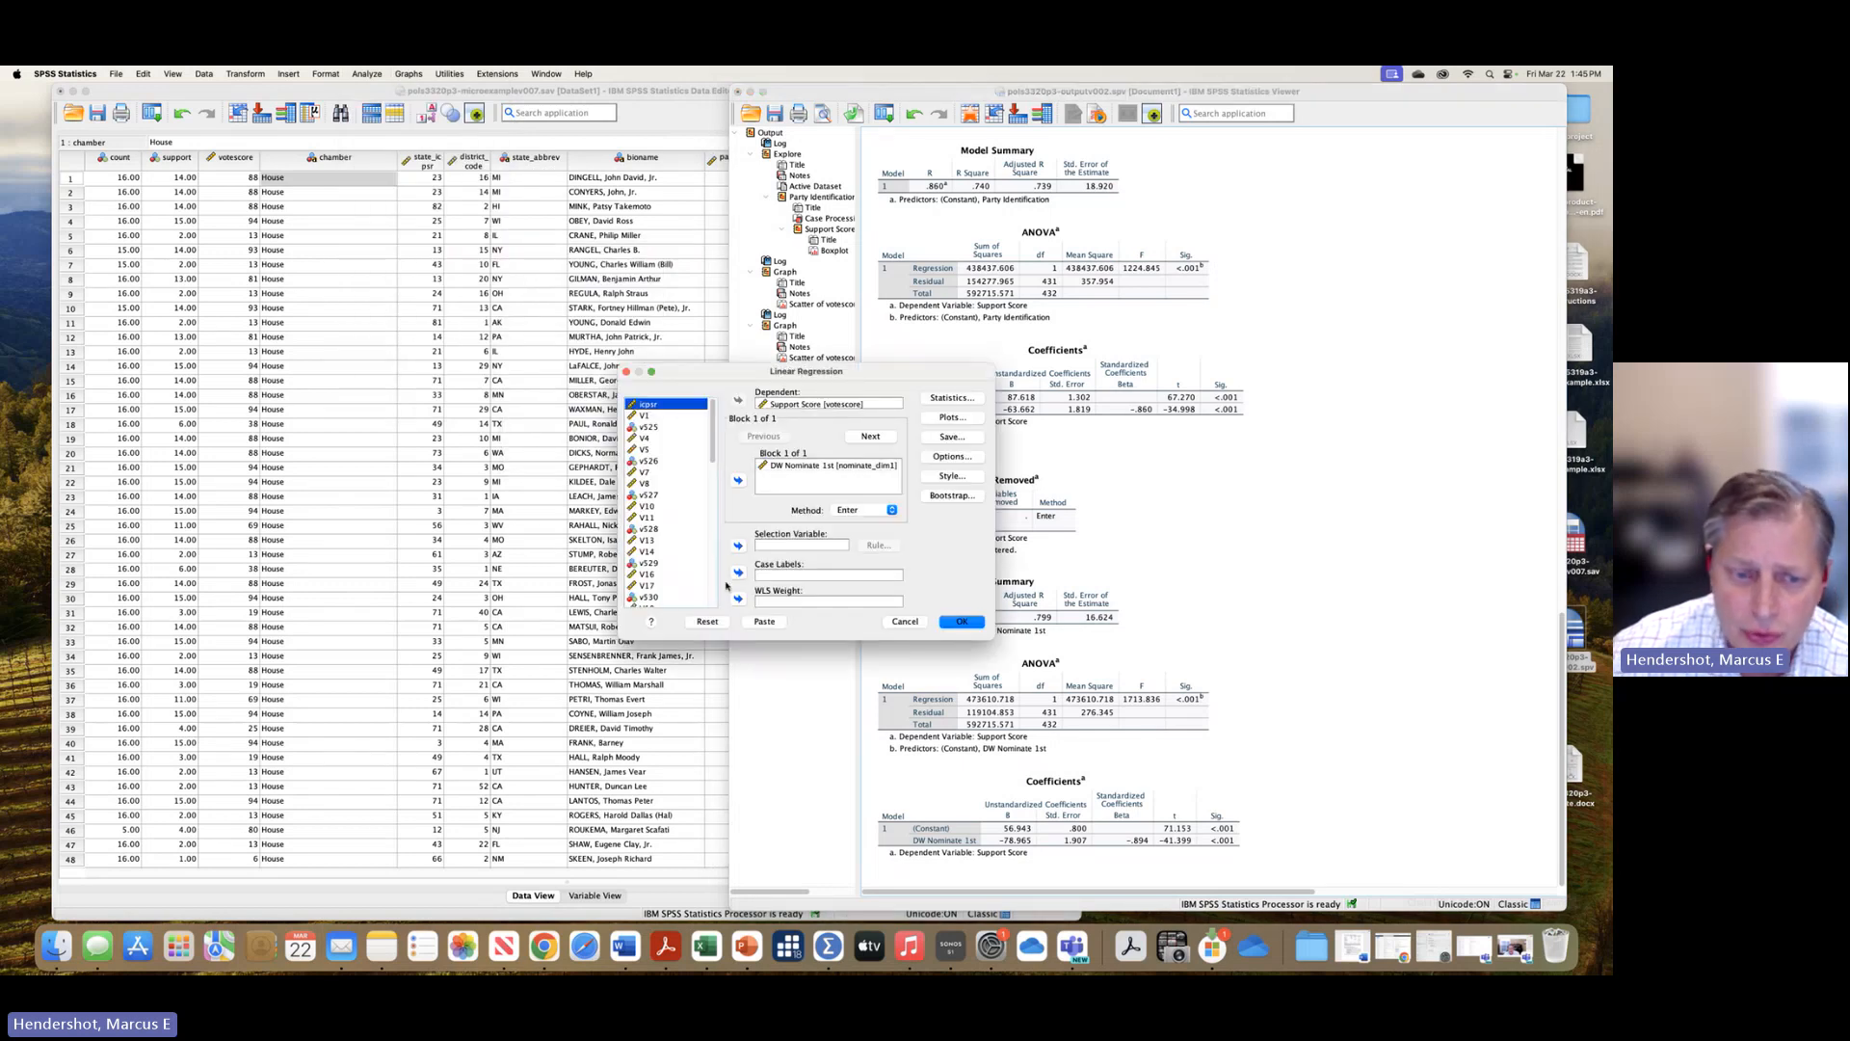
drag(711, 441, 715, 610)
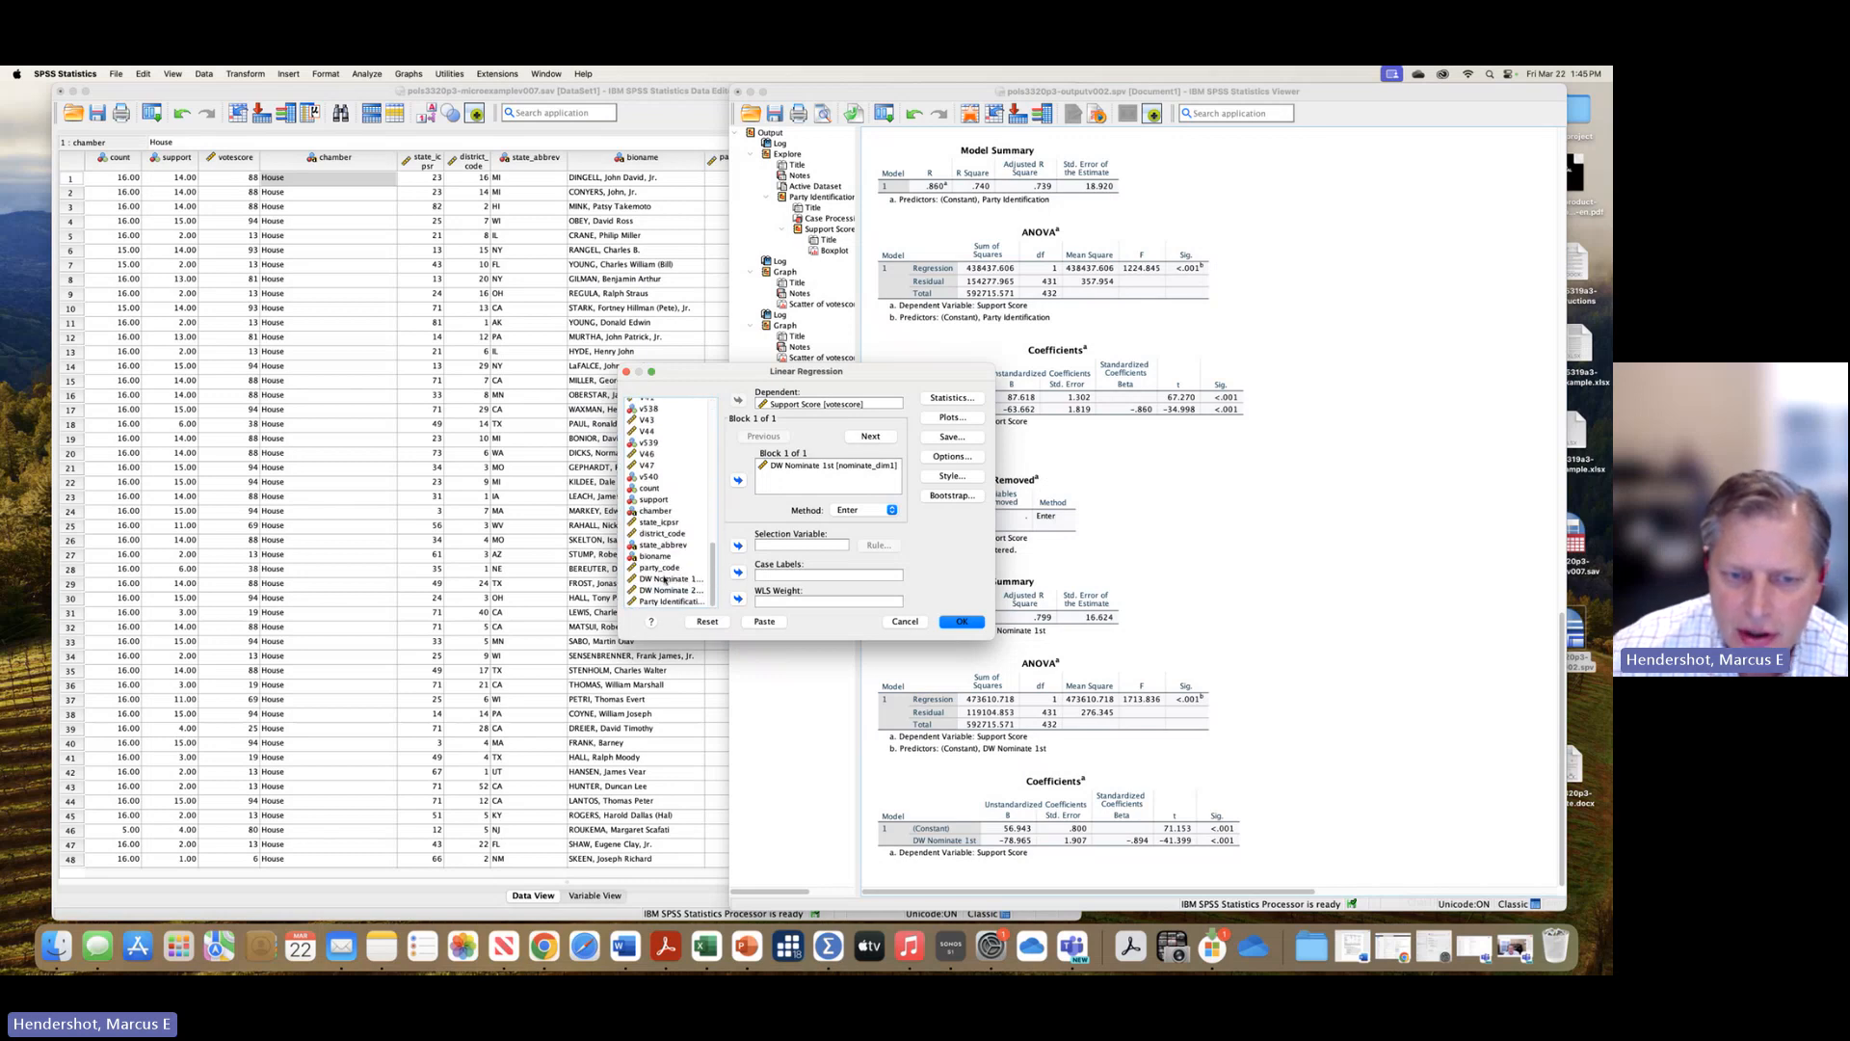
click(674, 590)
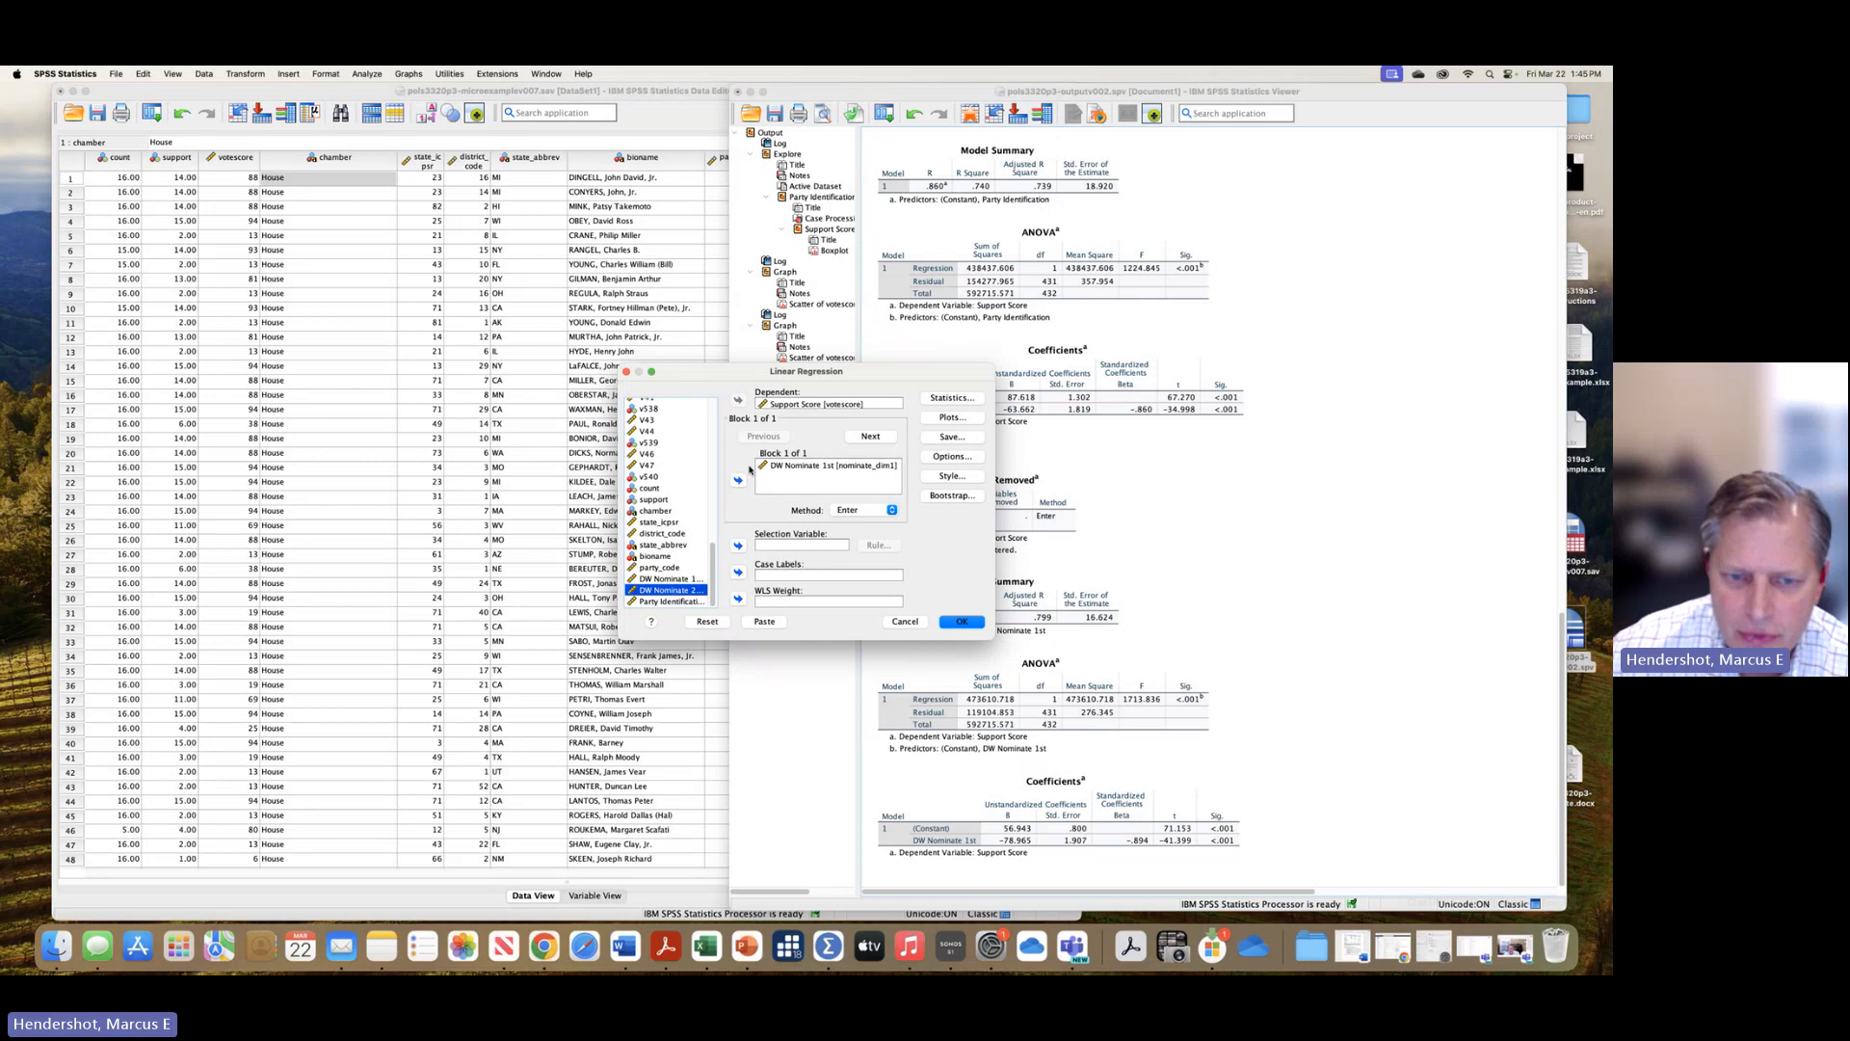
click(738, 479)
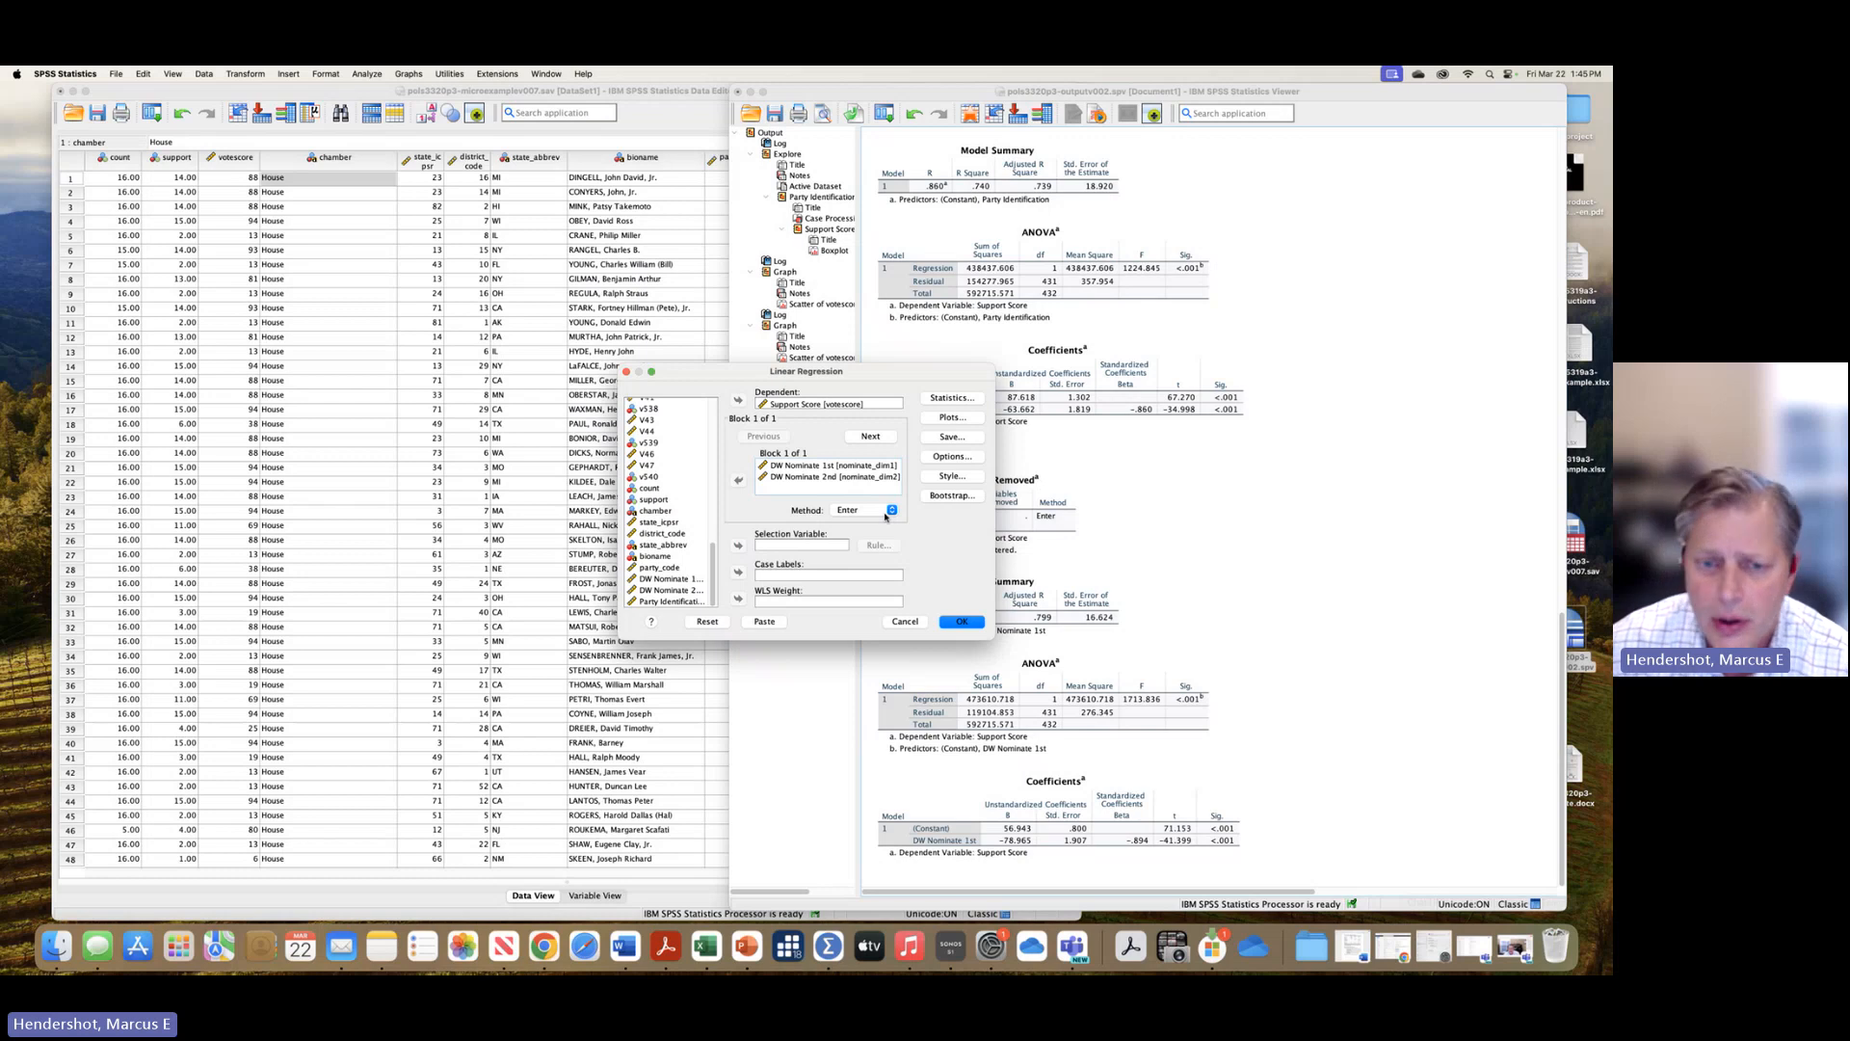
click(960, 623)
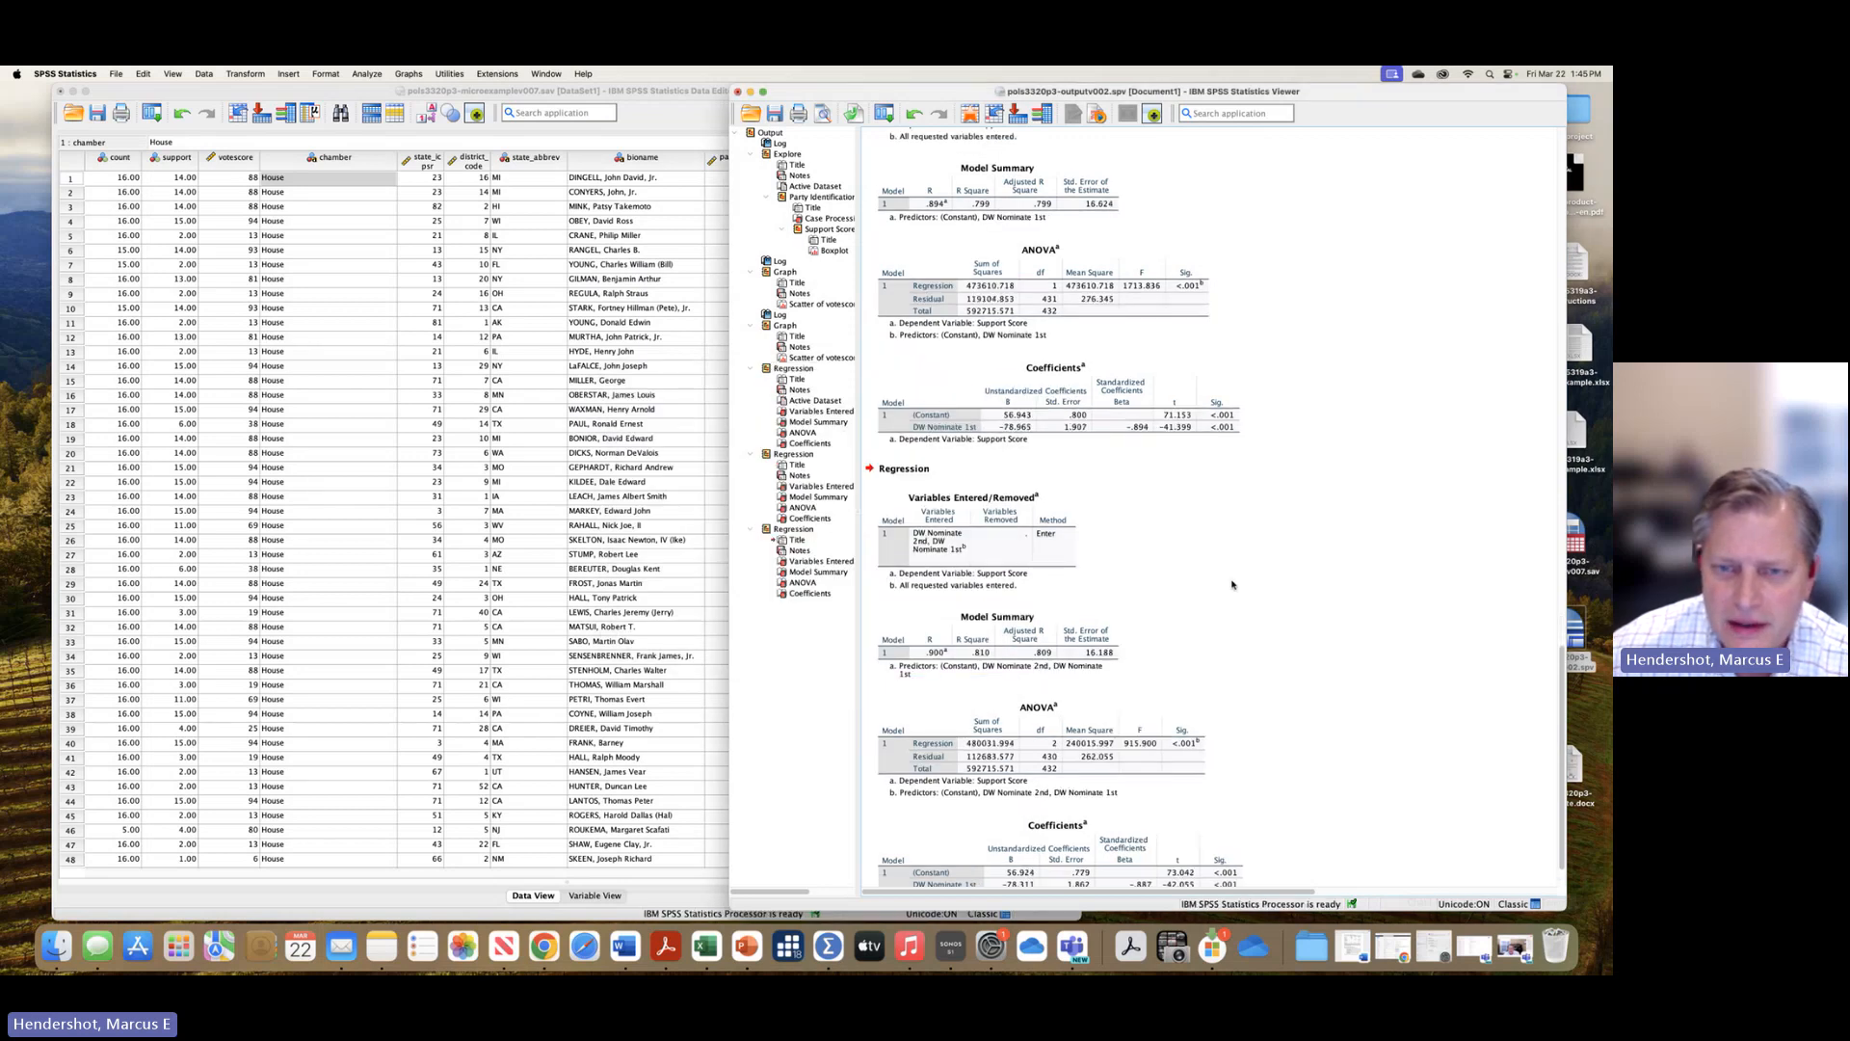
- Review the Variables Entered/Removed, Model Summary, ANOVA and Coefficients tables of the regression with both DW Nominate predictors
scroll(1231, 584, down, 2)
click(1050, 501)
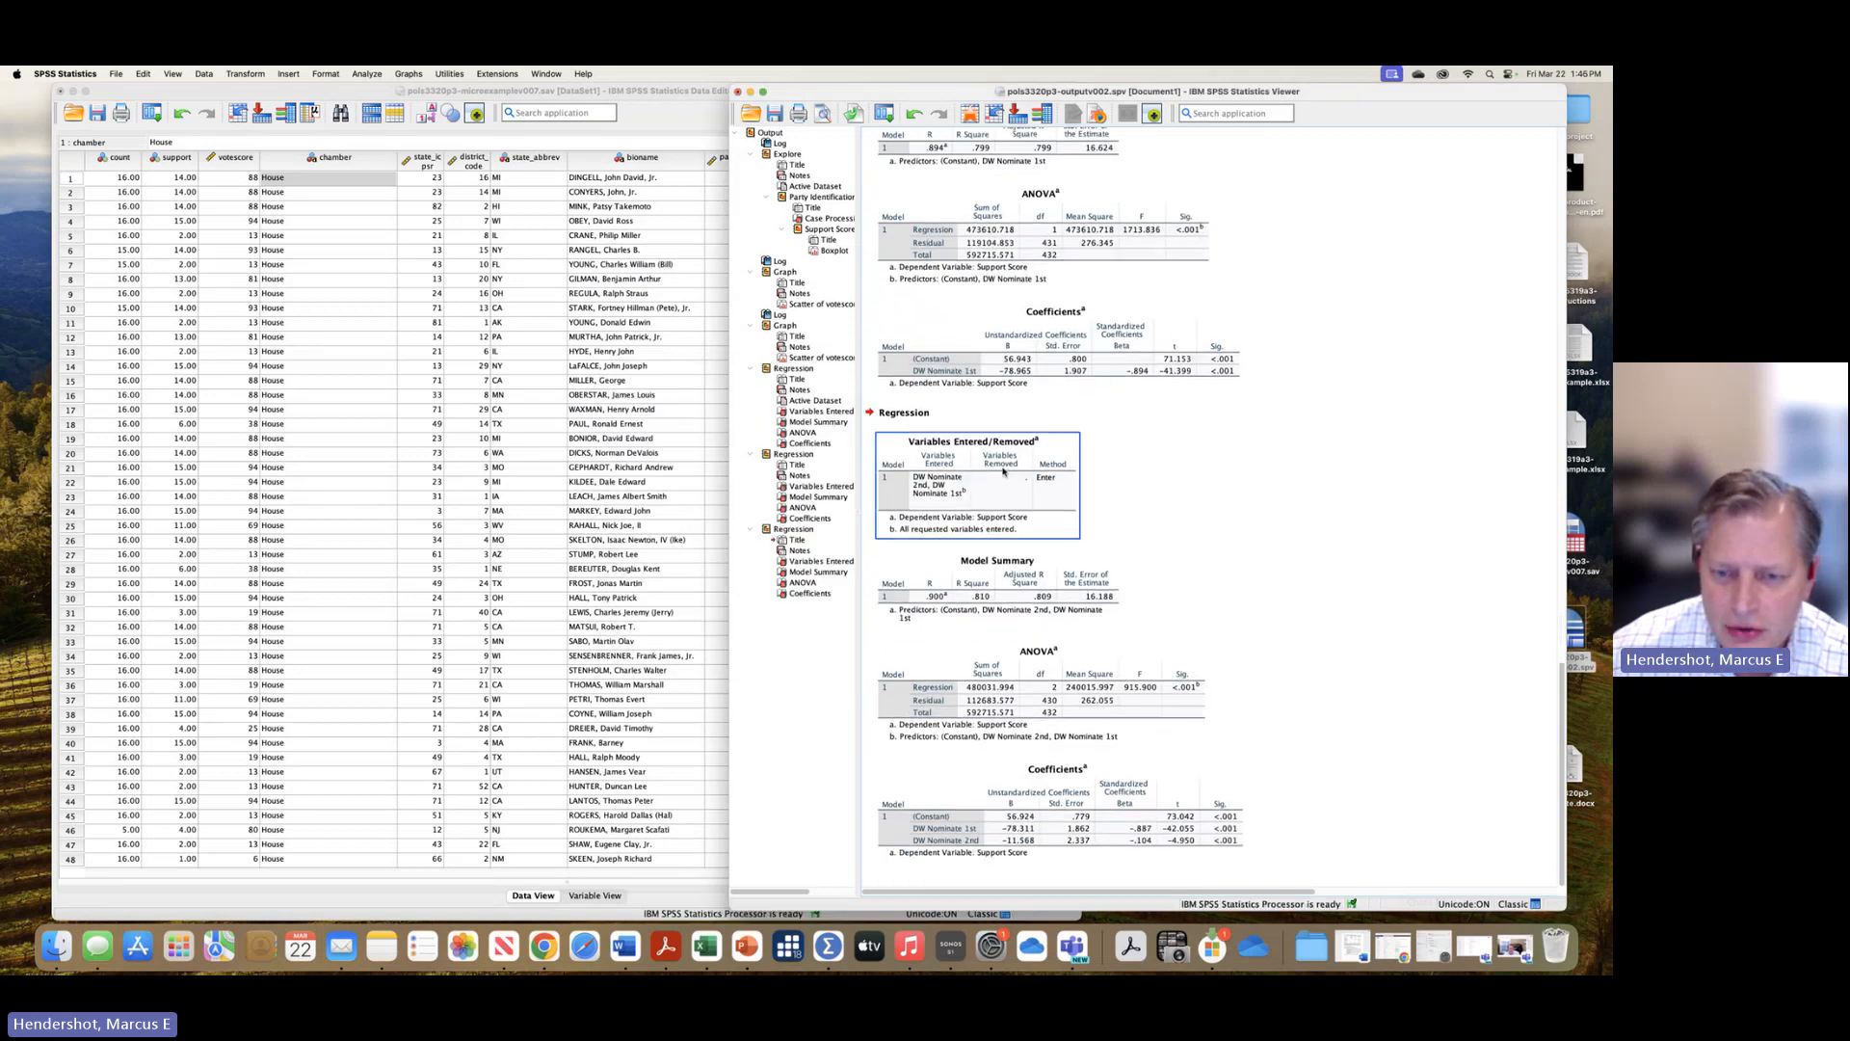
click(1046, 621)
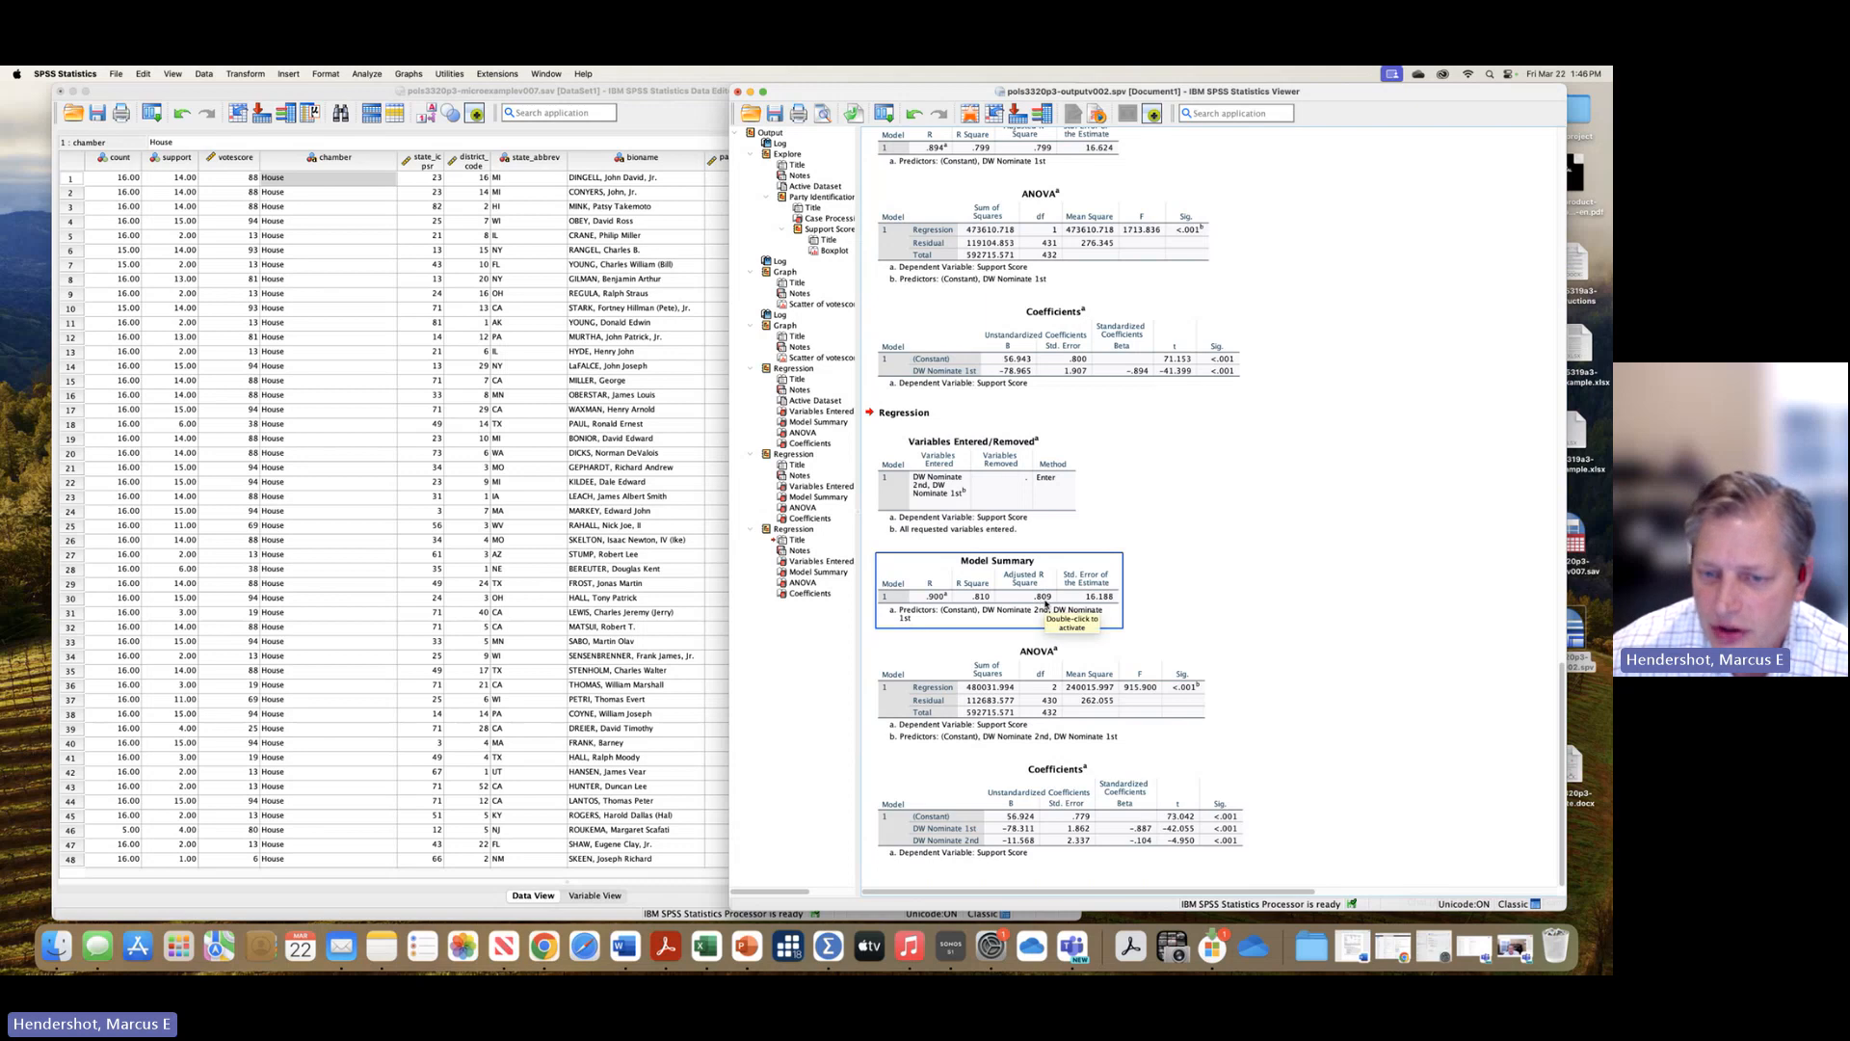
click(1050, 714)
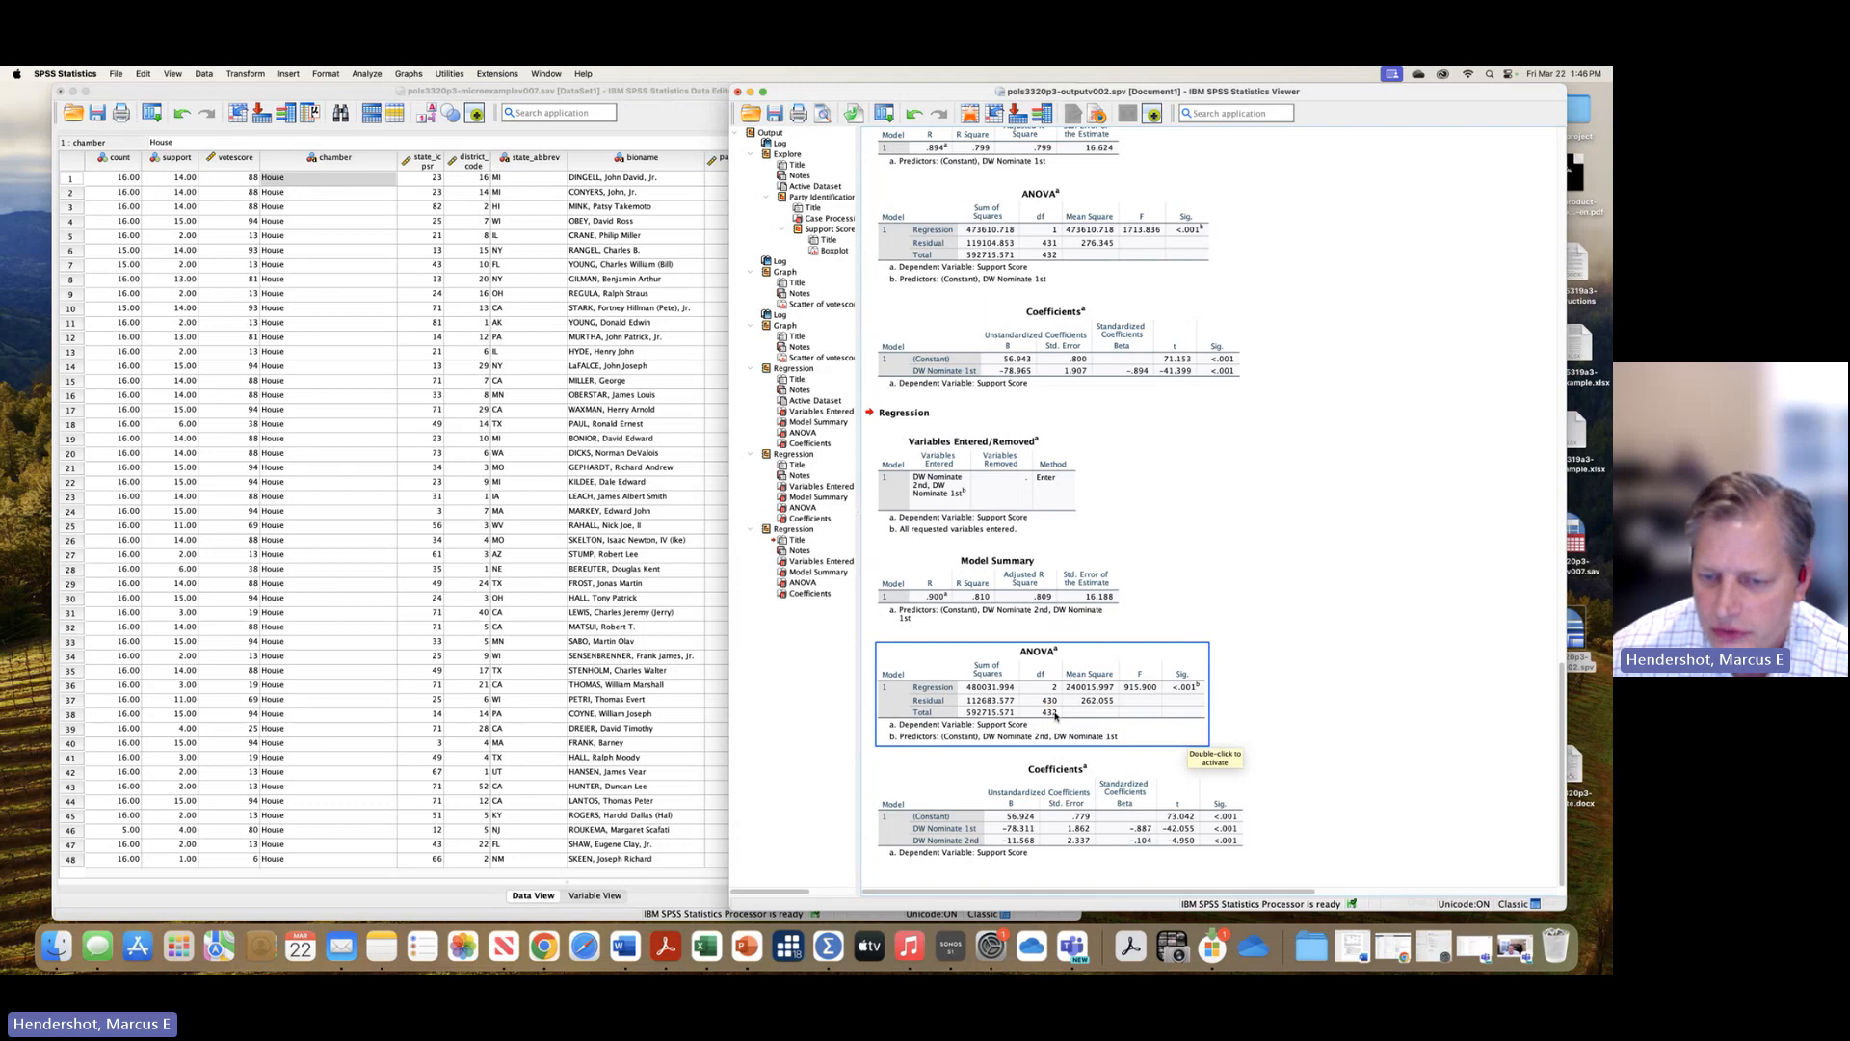
click(1359, 608)
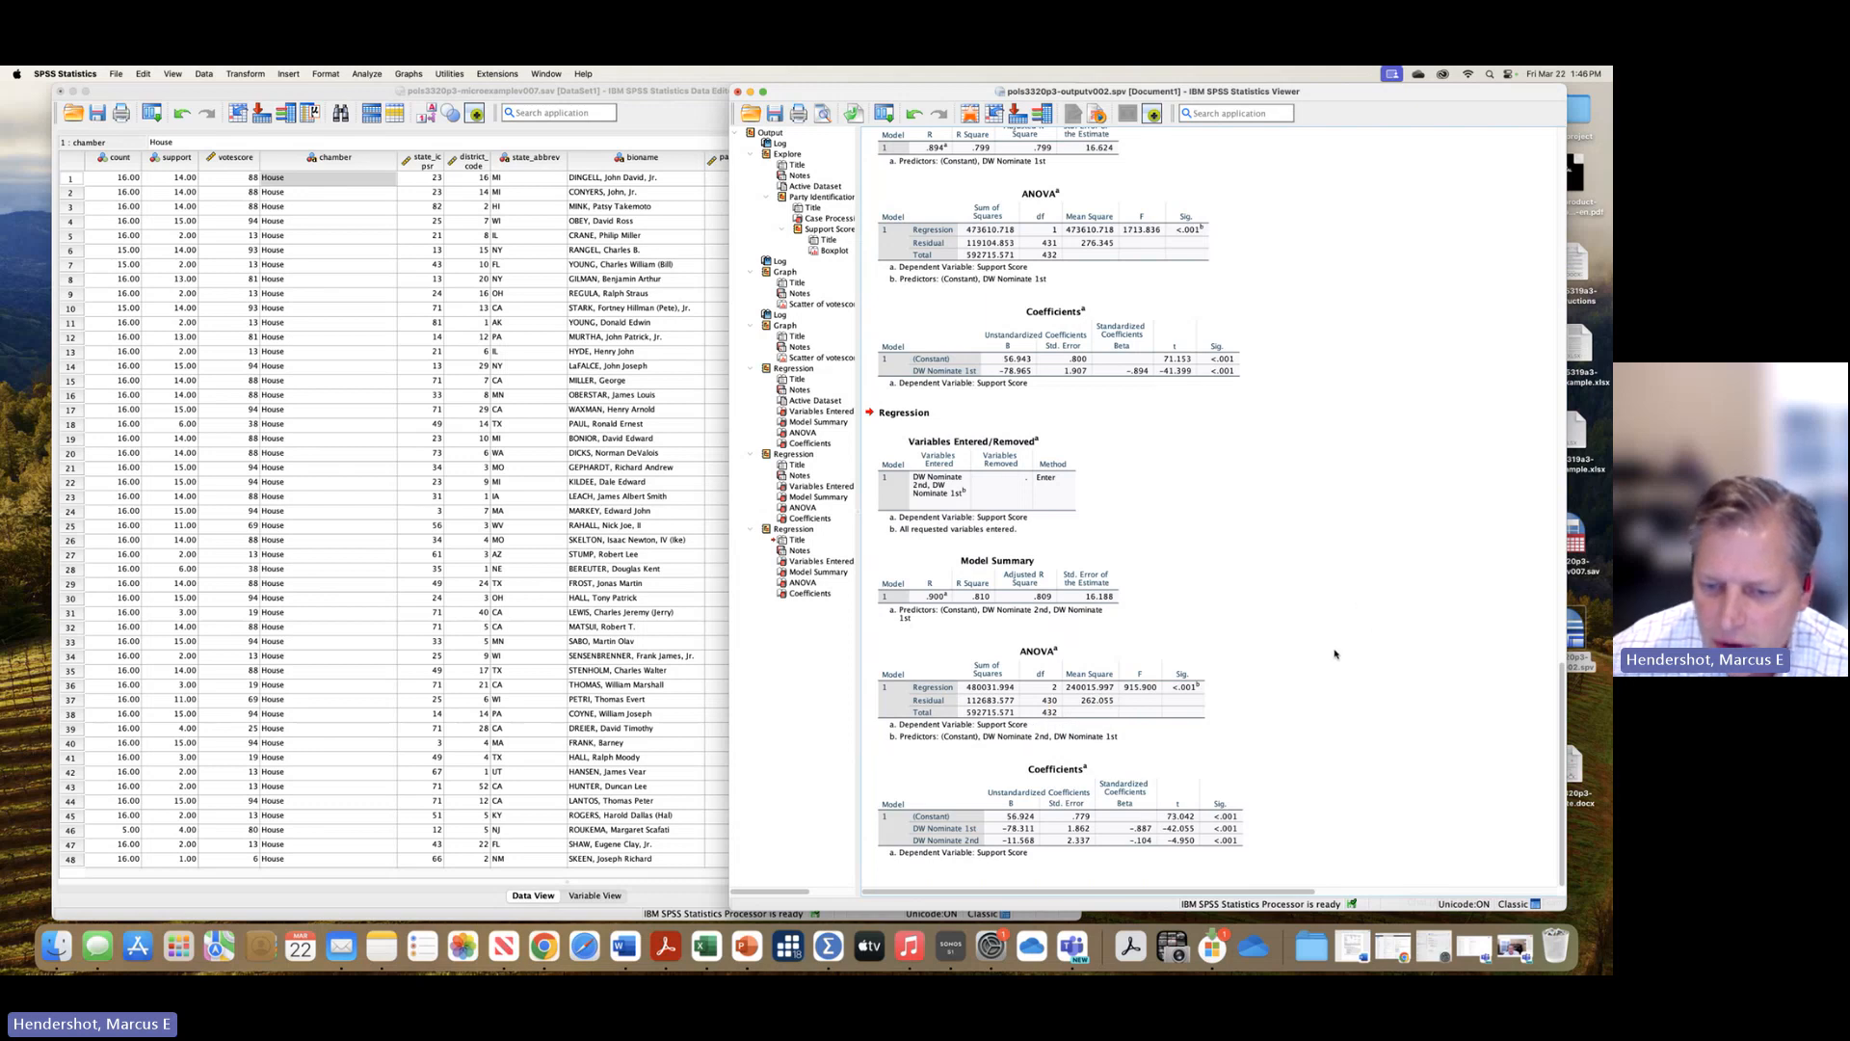
click(1093, 773)
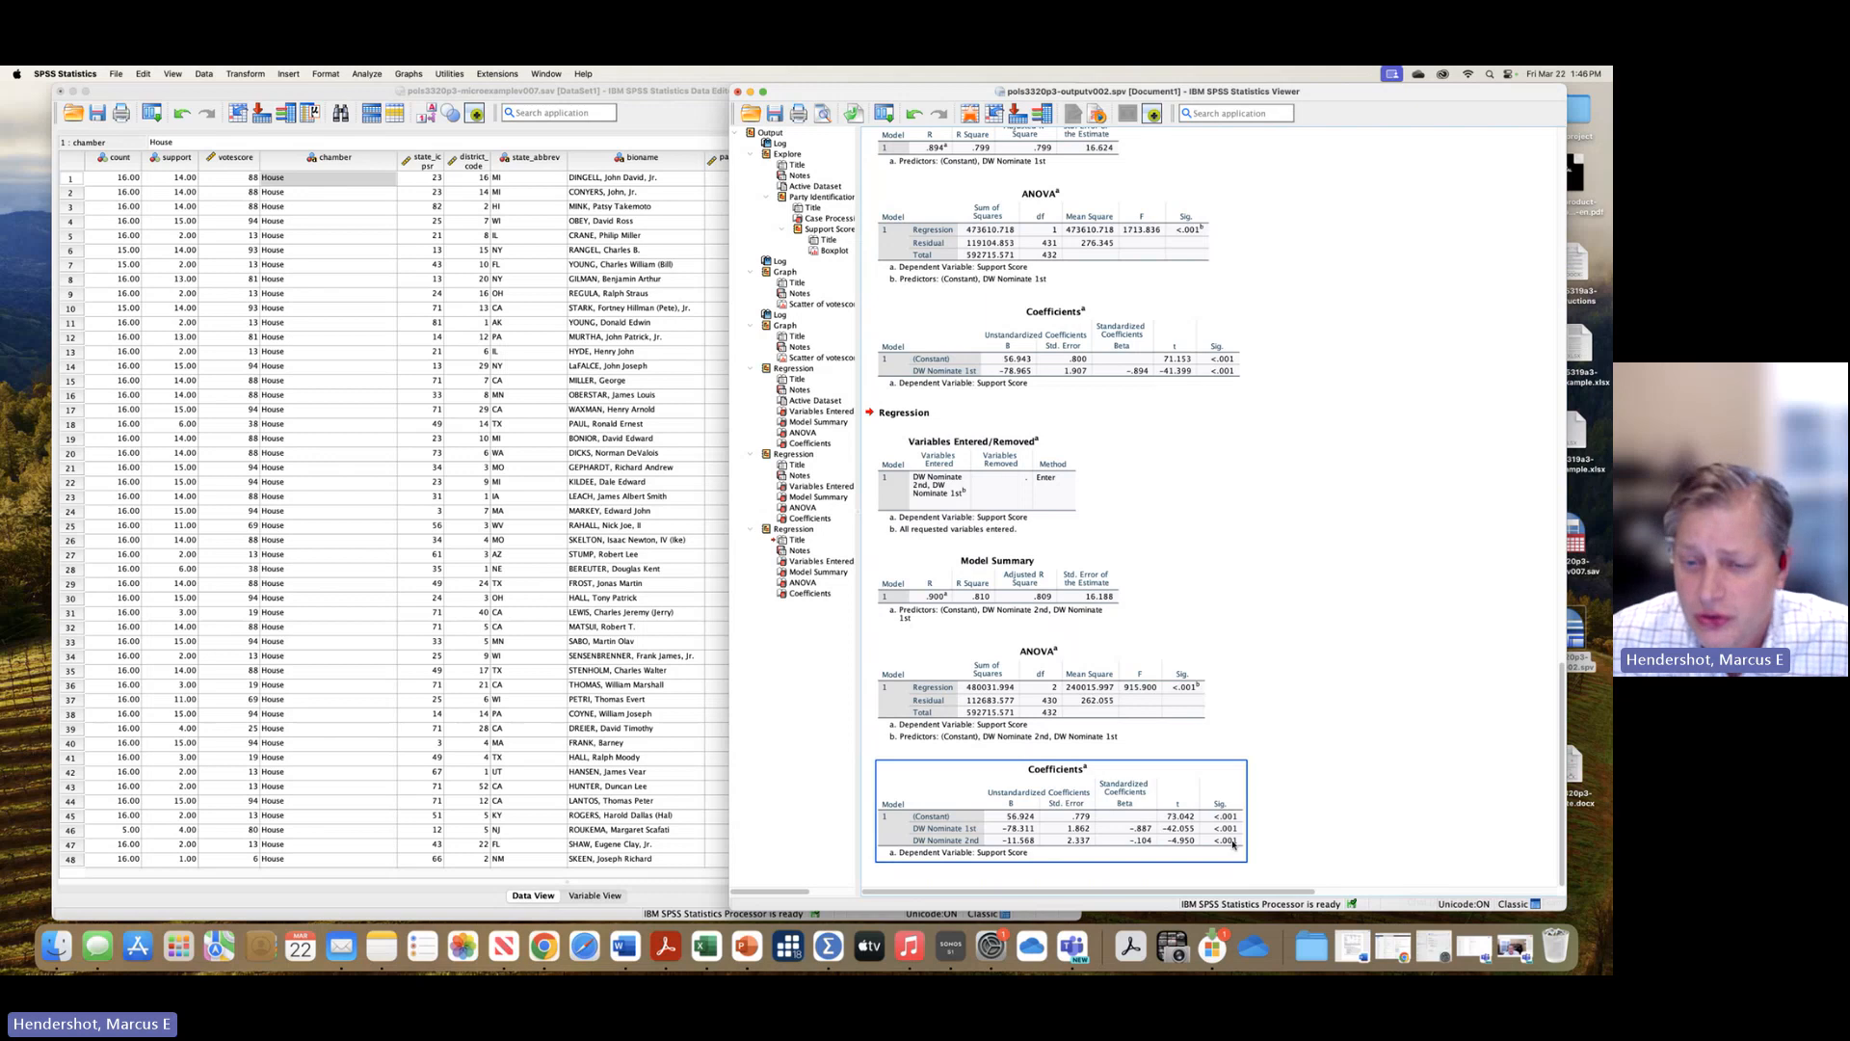
click(1391, 718)
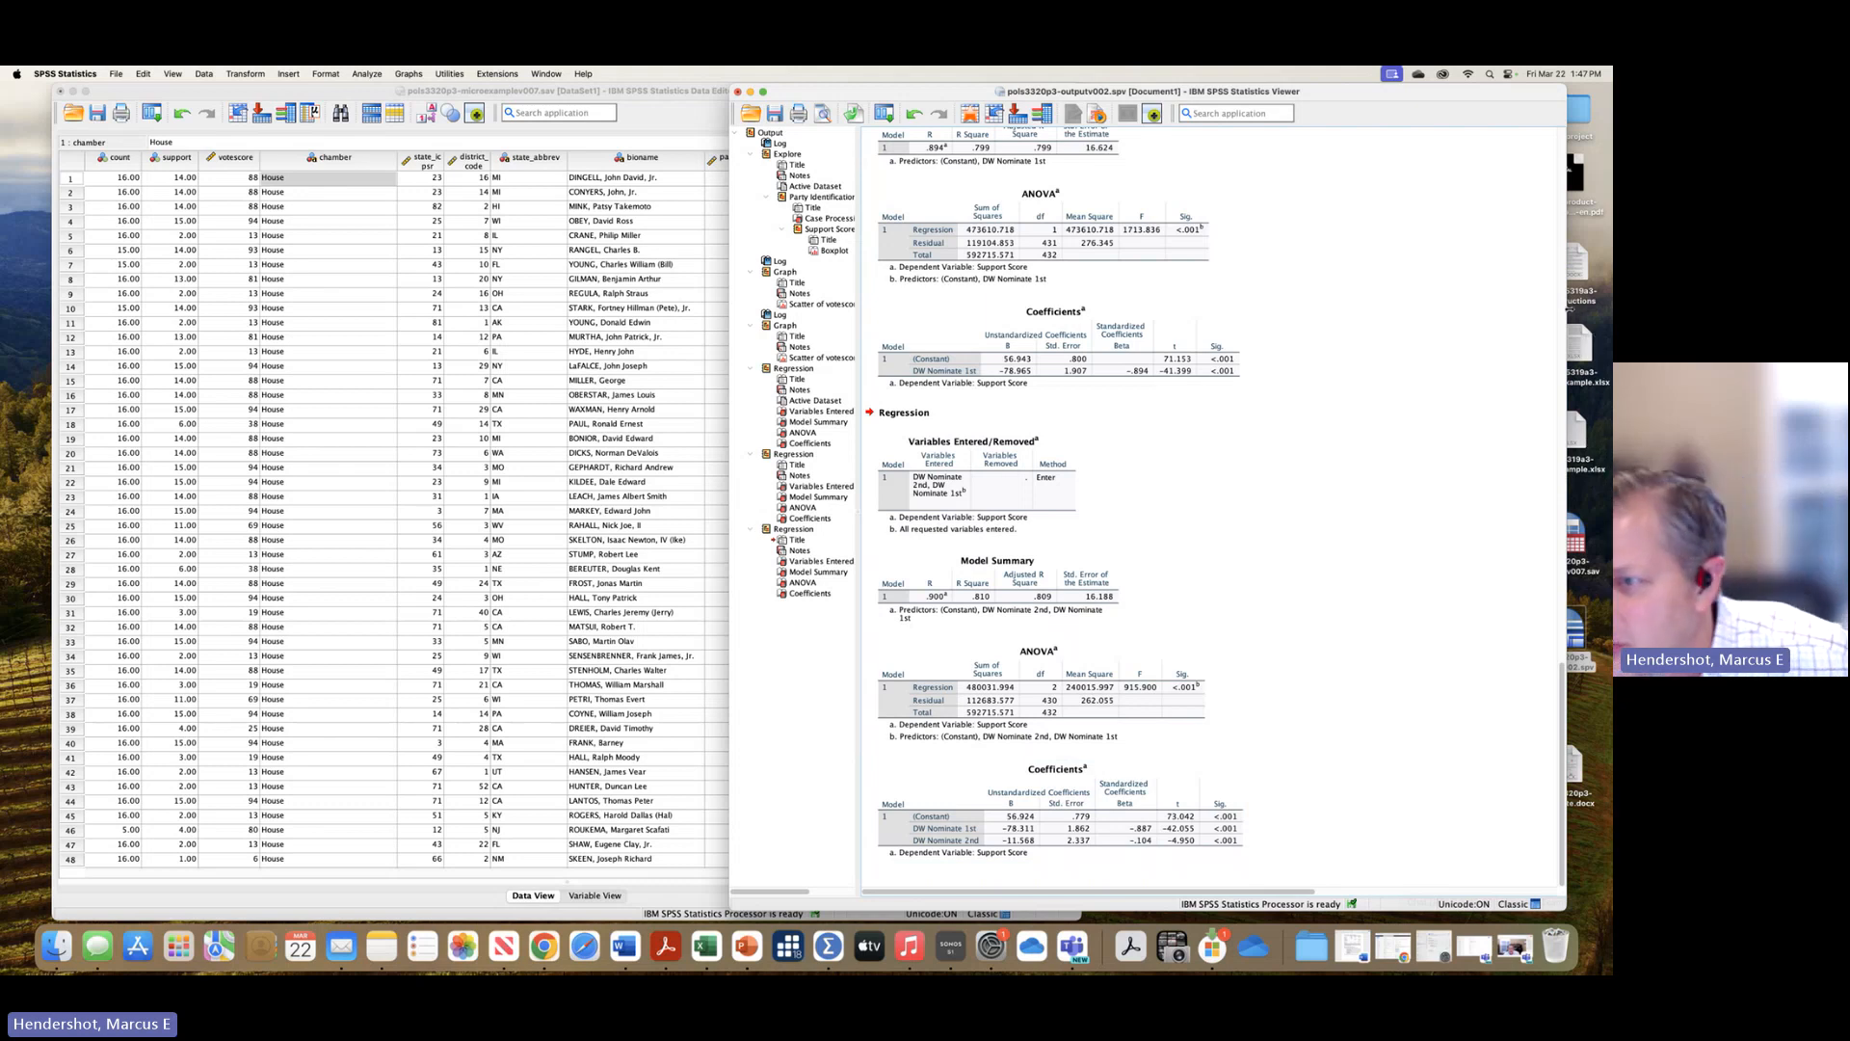
- Open the assignment instructions document in Word, bring Table 1 into view and place the window beside the SPSS output
double_click(1575, 274)
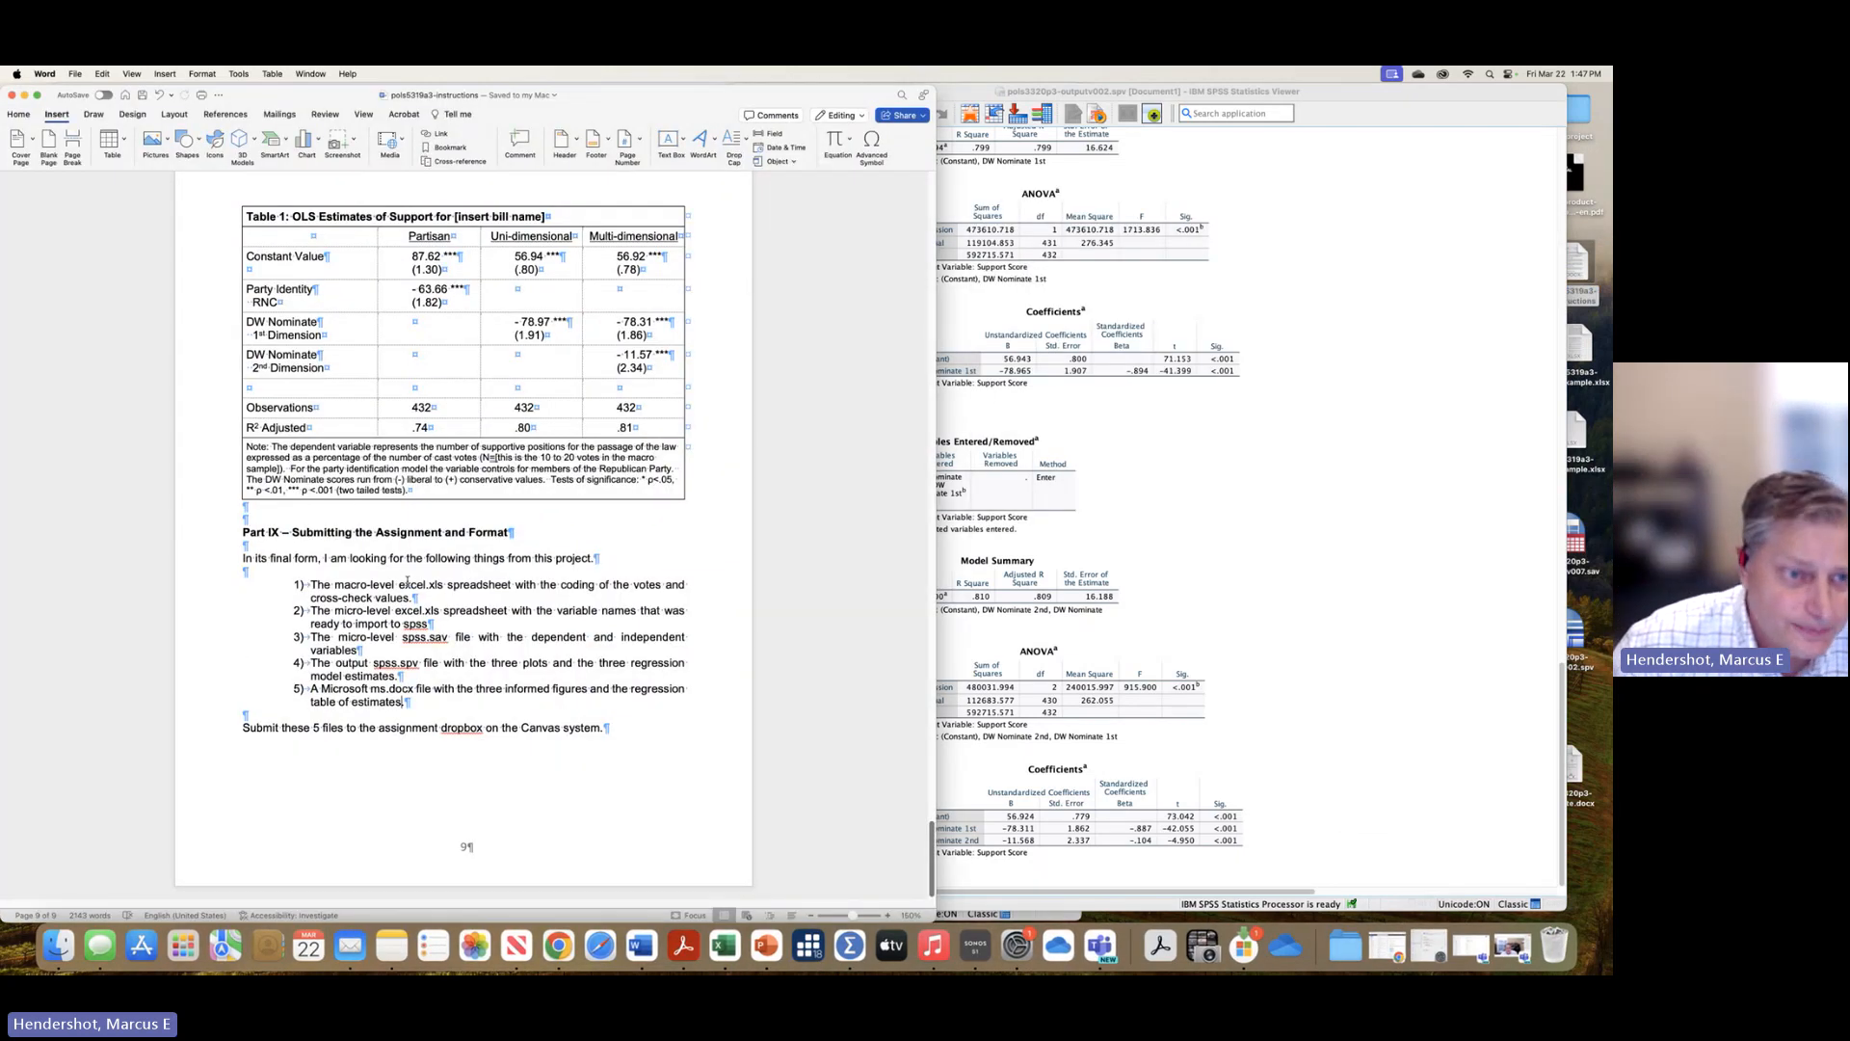
scroll(407, 582, up, 3)
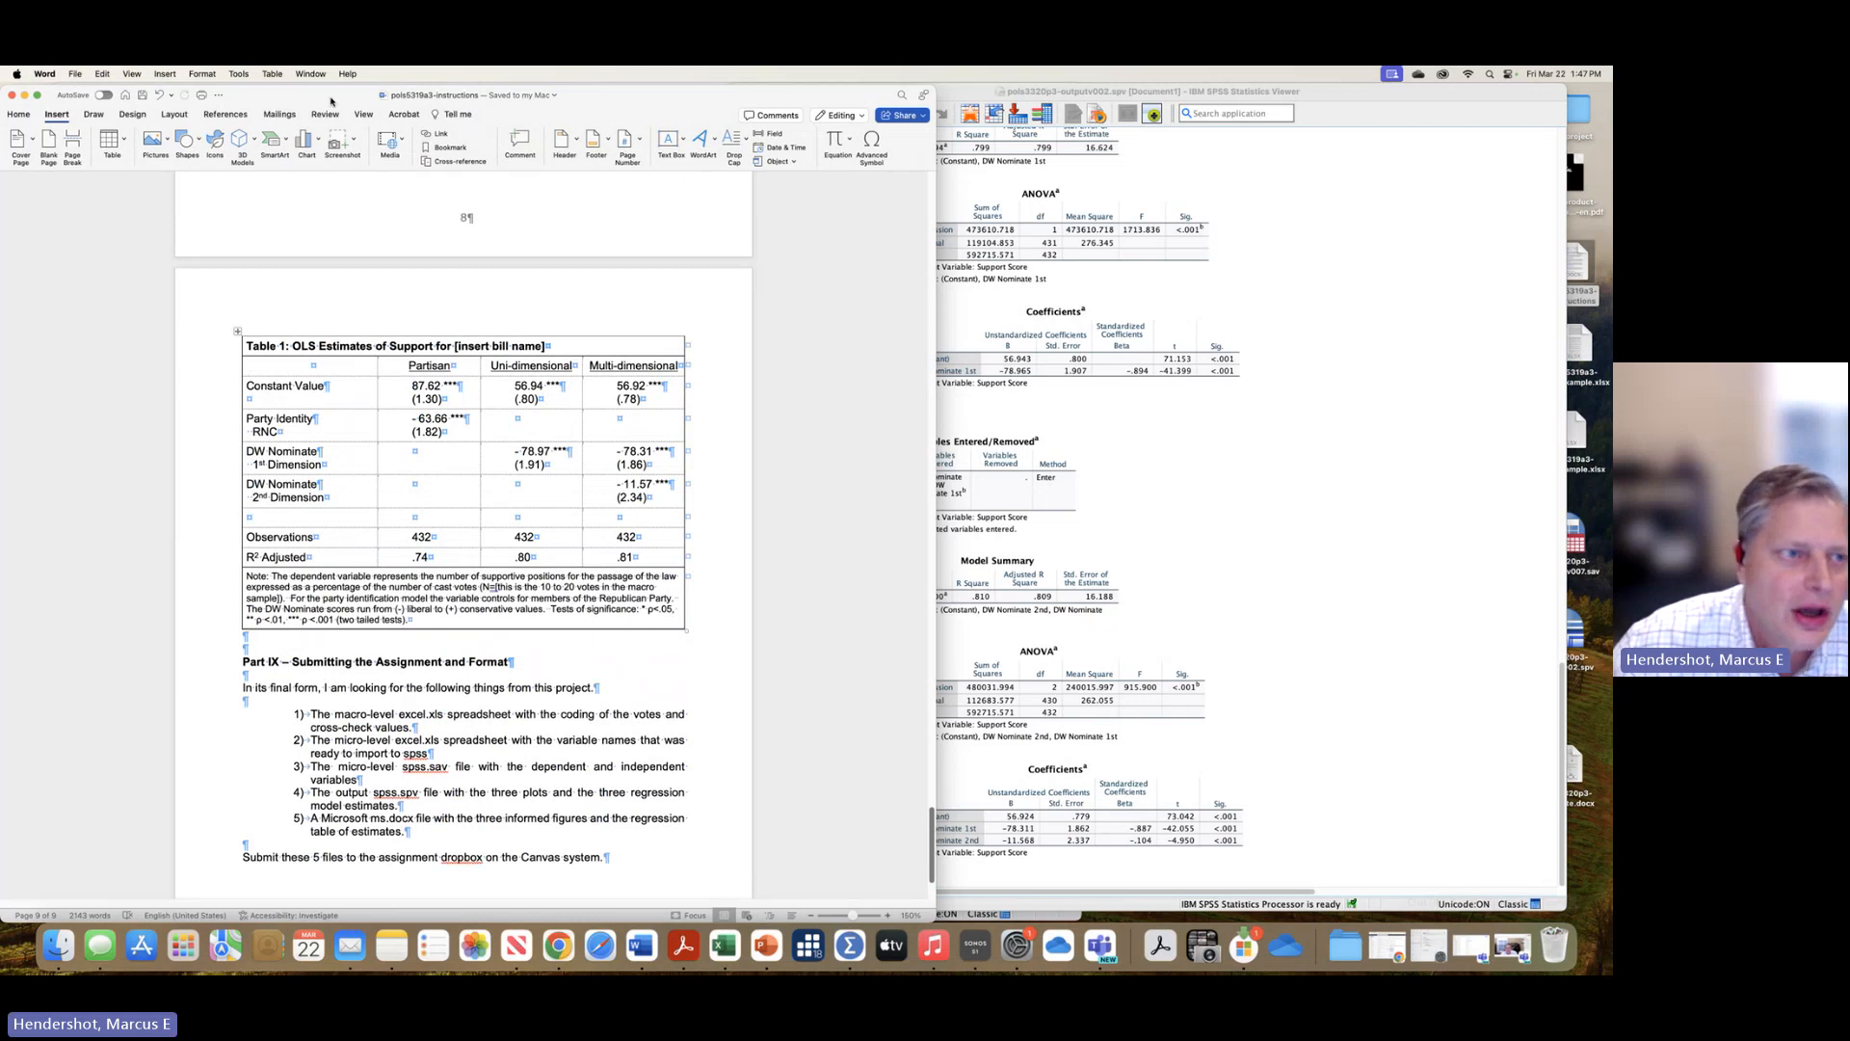
drag(327, 94, 241, 93)
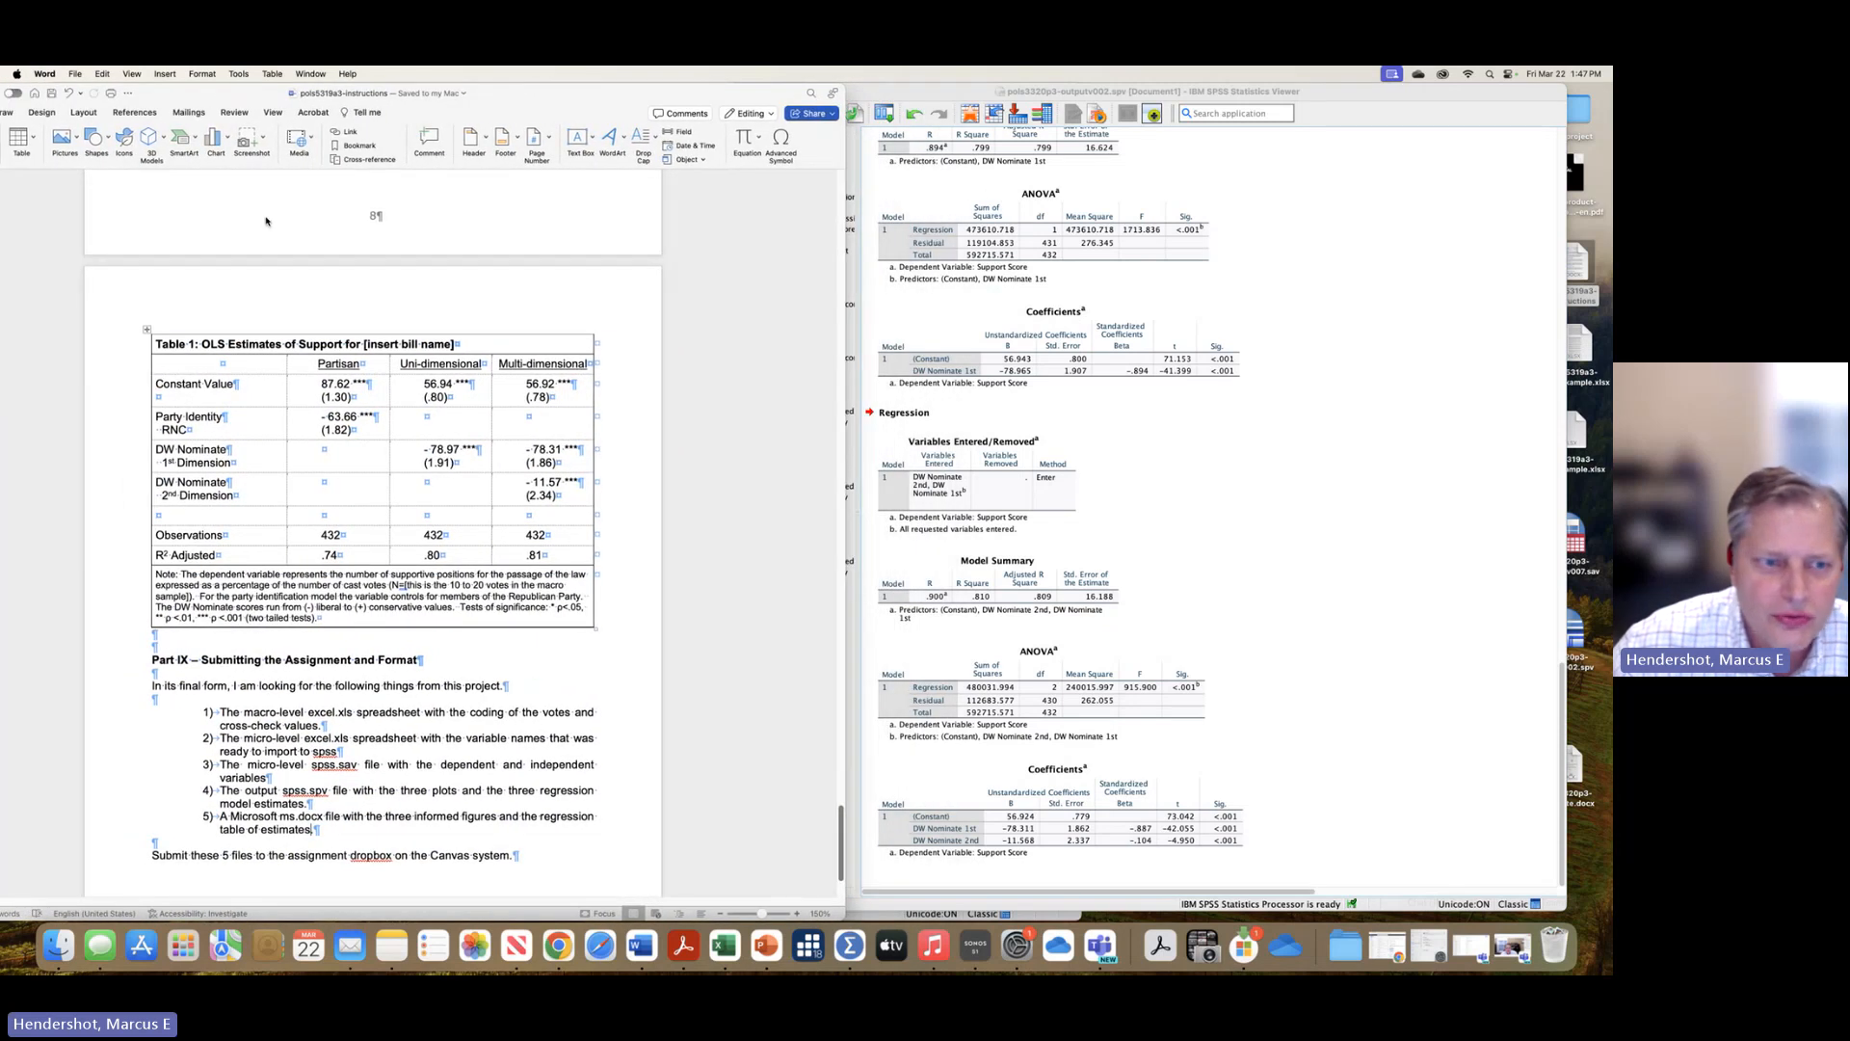
- Check the Partisan column of Table 1 against the Coefficients, ANOVA and Model Summary tables of the Party Identification regression
click(1075, 452)
scroll(1076, 452, up, 7)
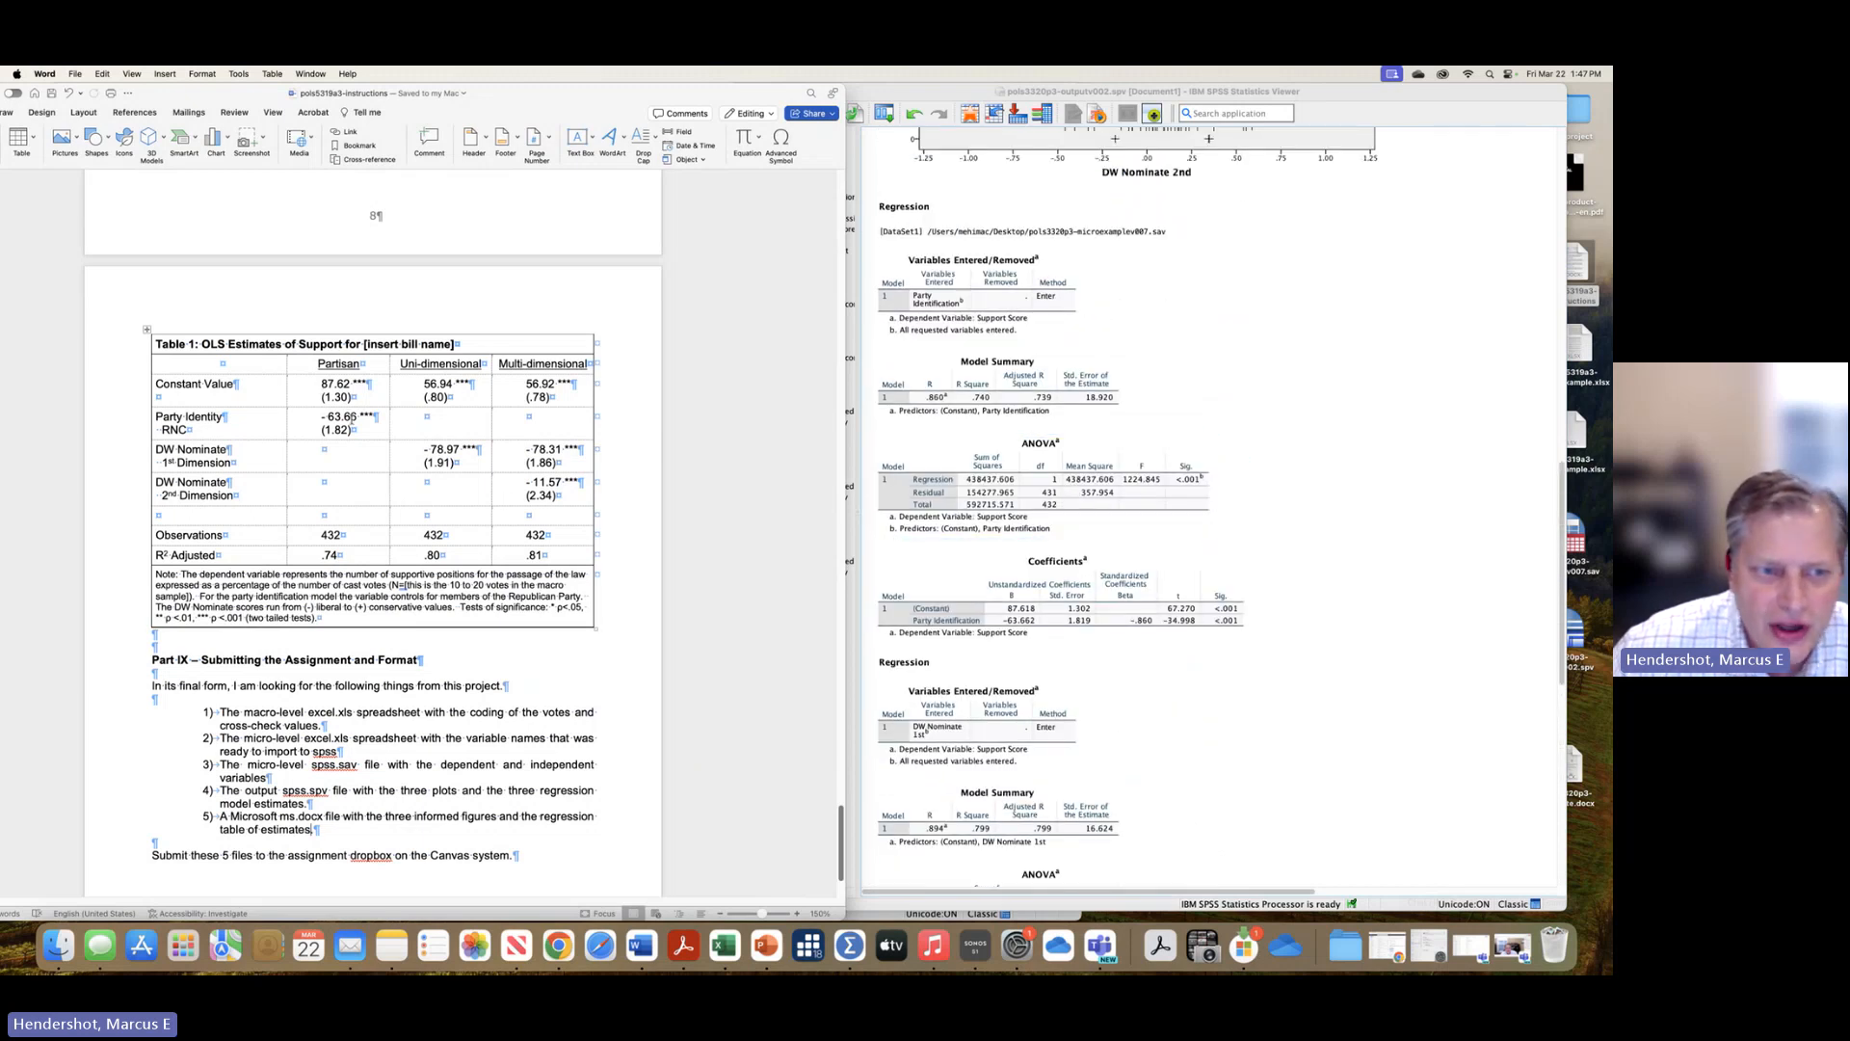
scroll(1026, 626, up, 1)
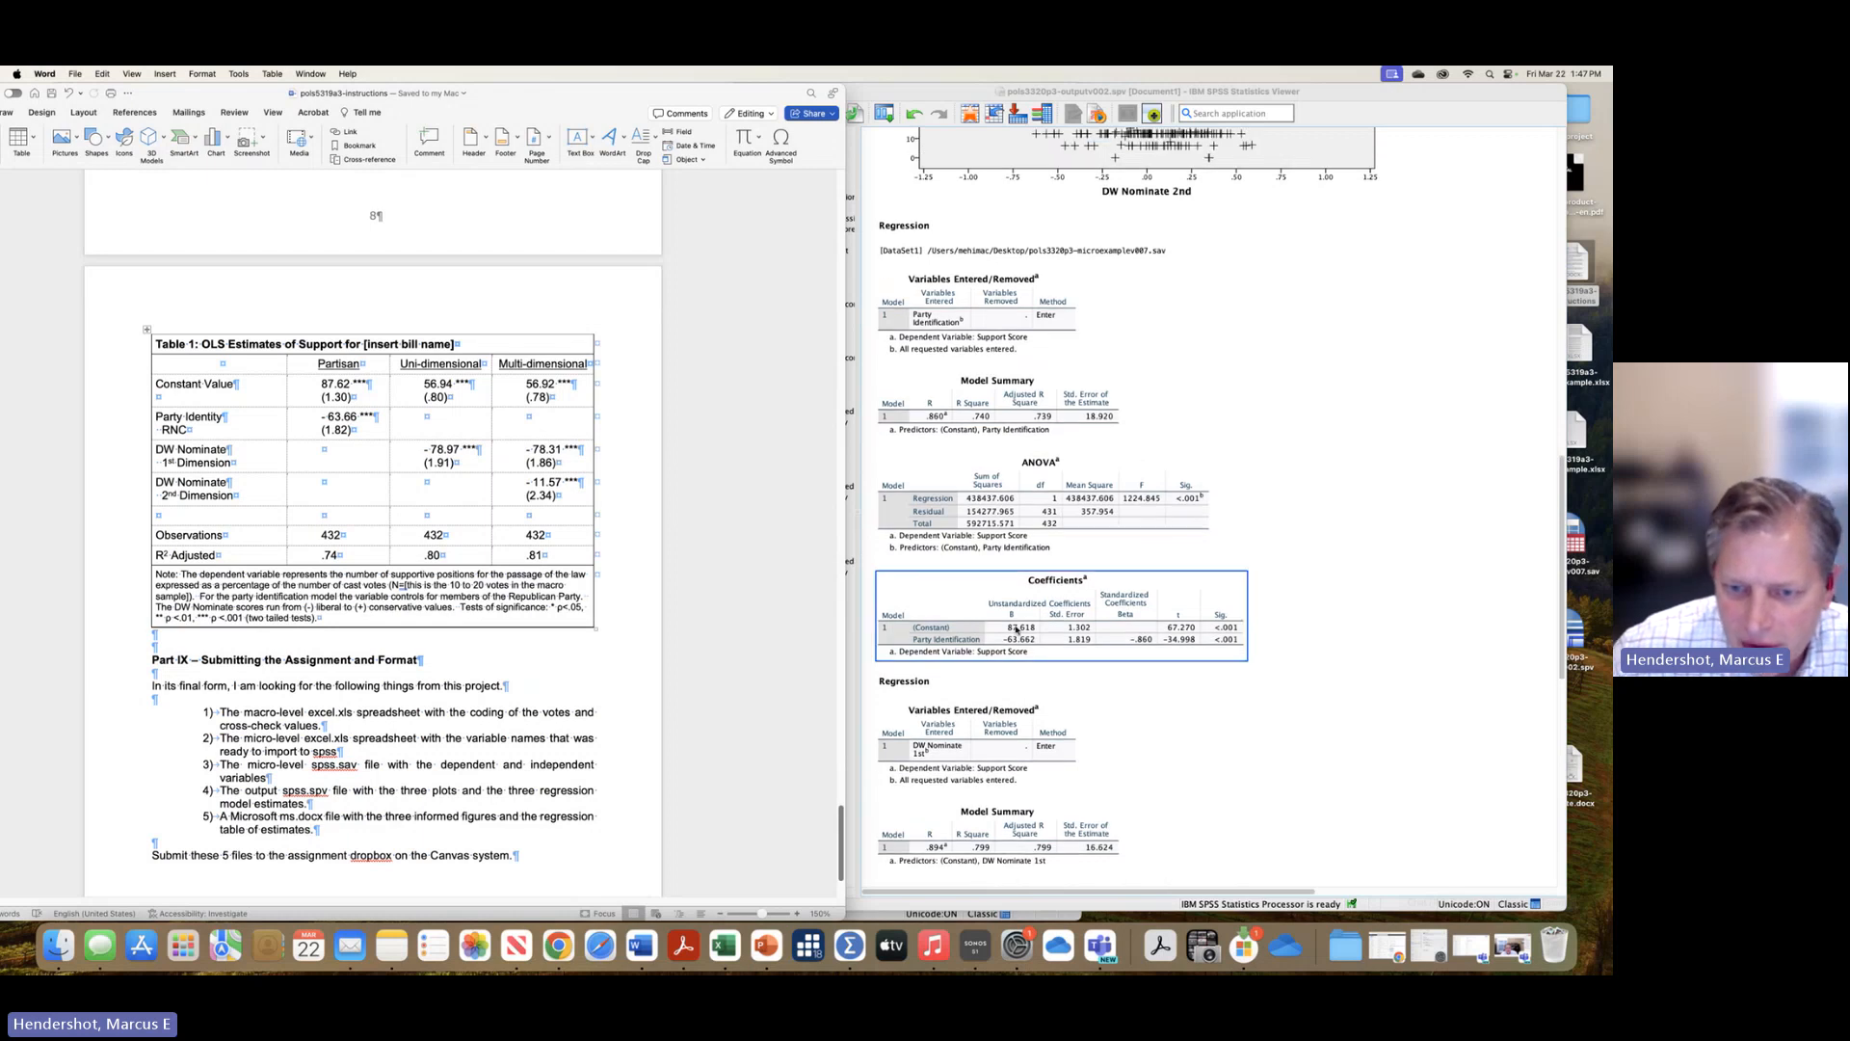
scroll(1026, 631, down, 2)
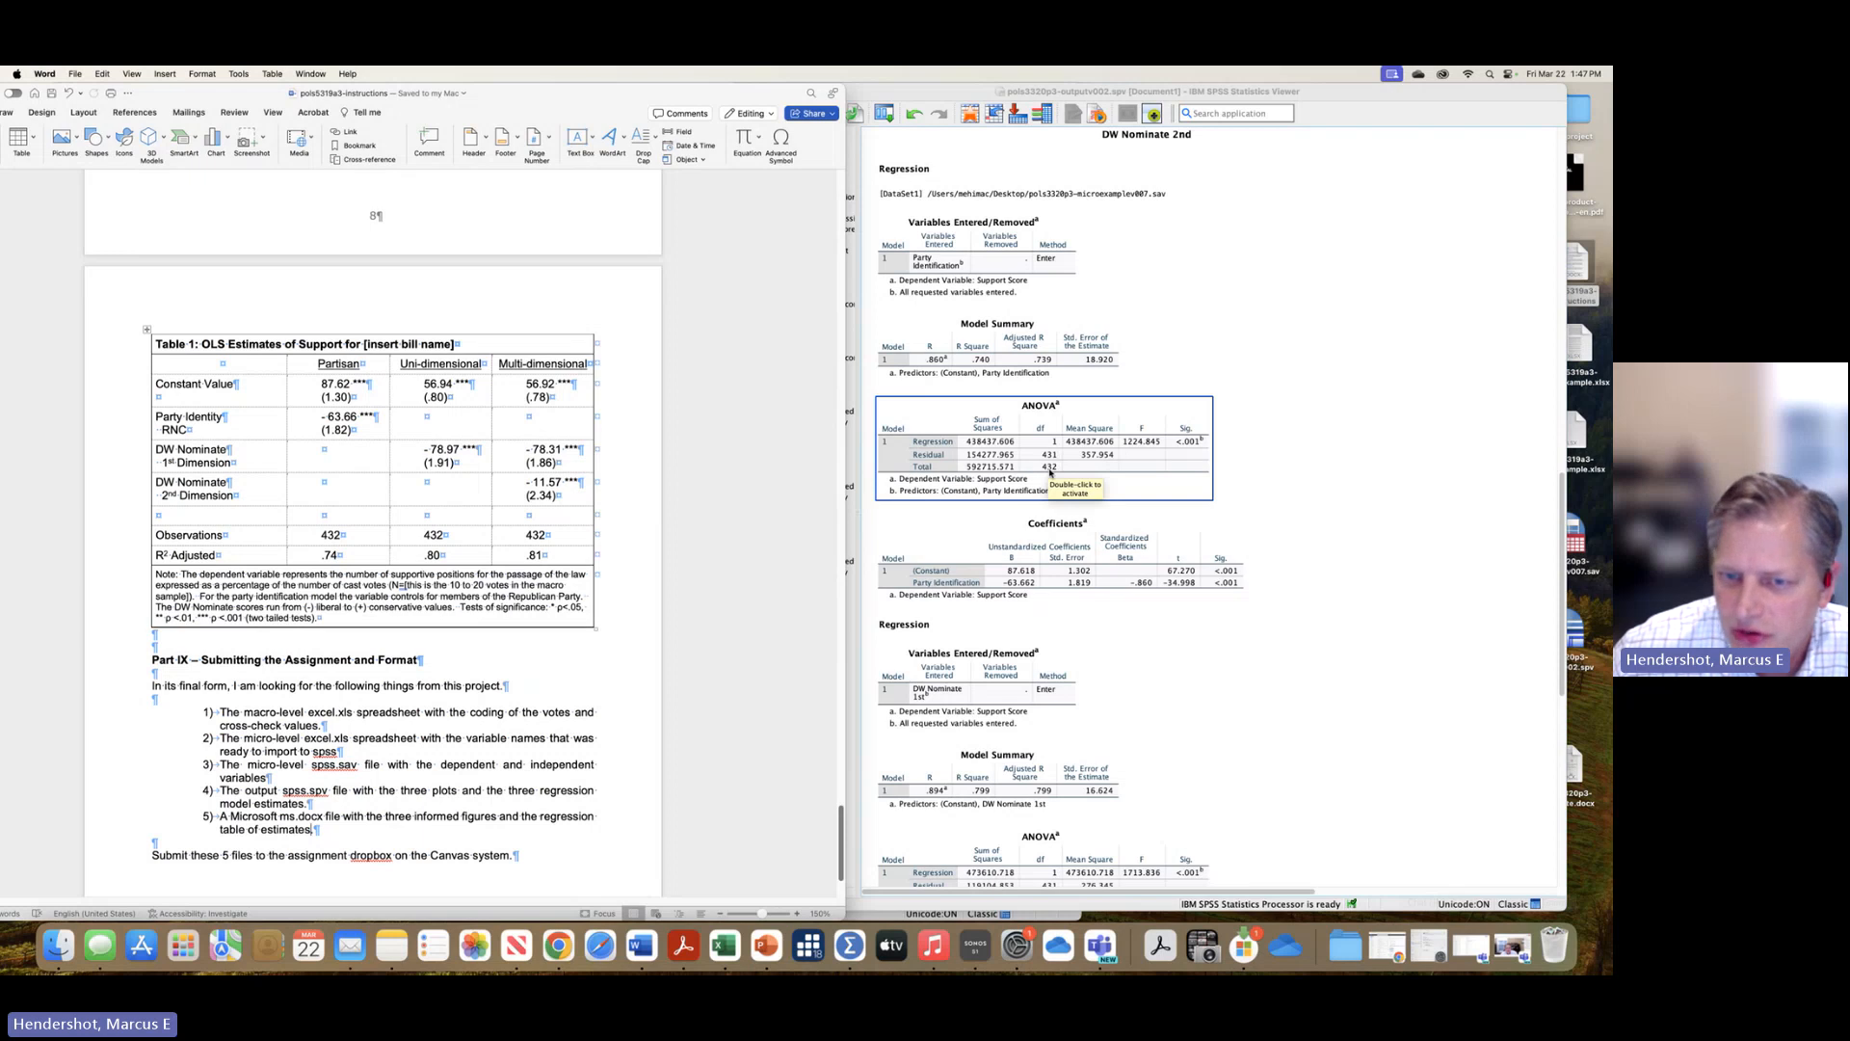
click(351, 556)
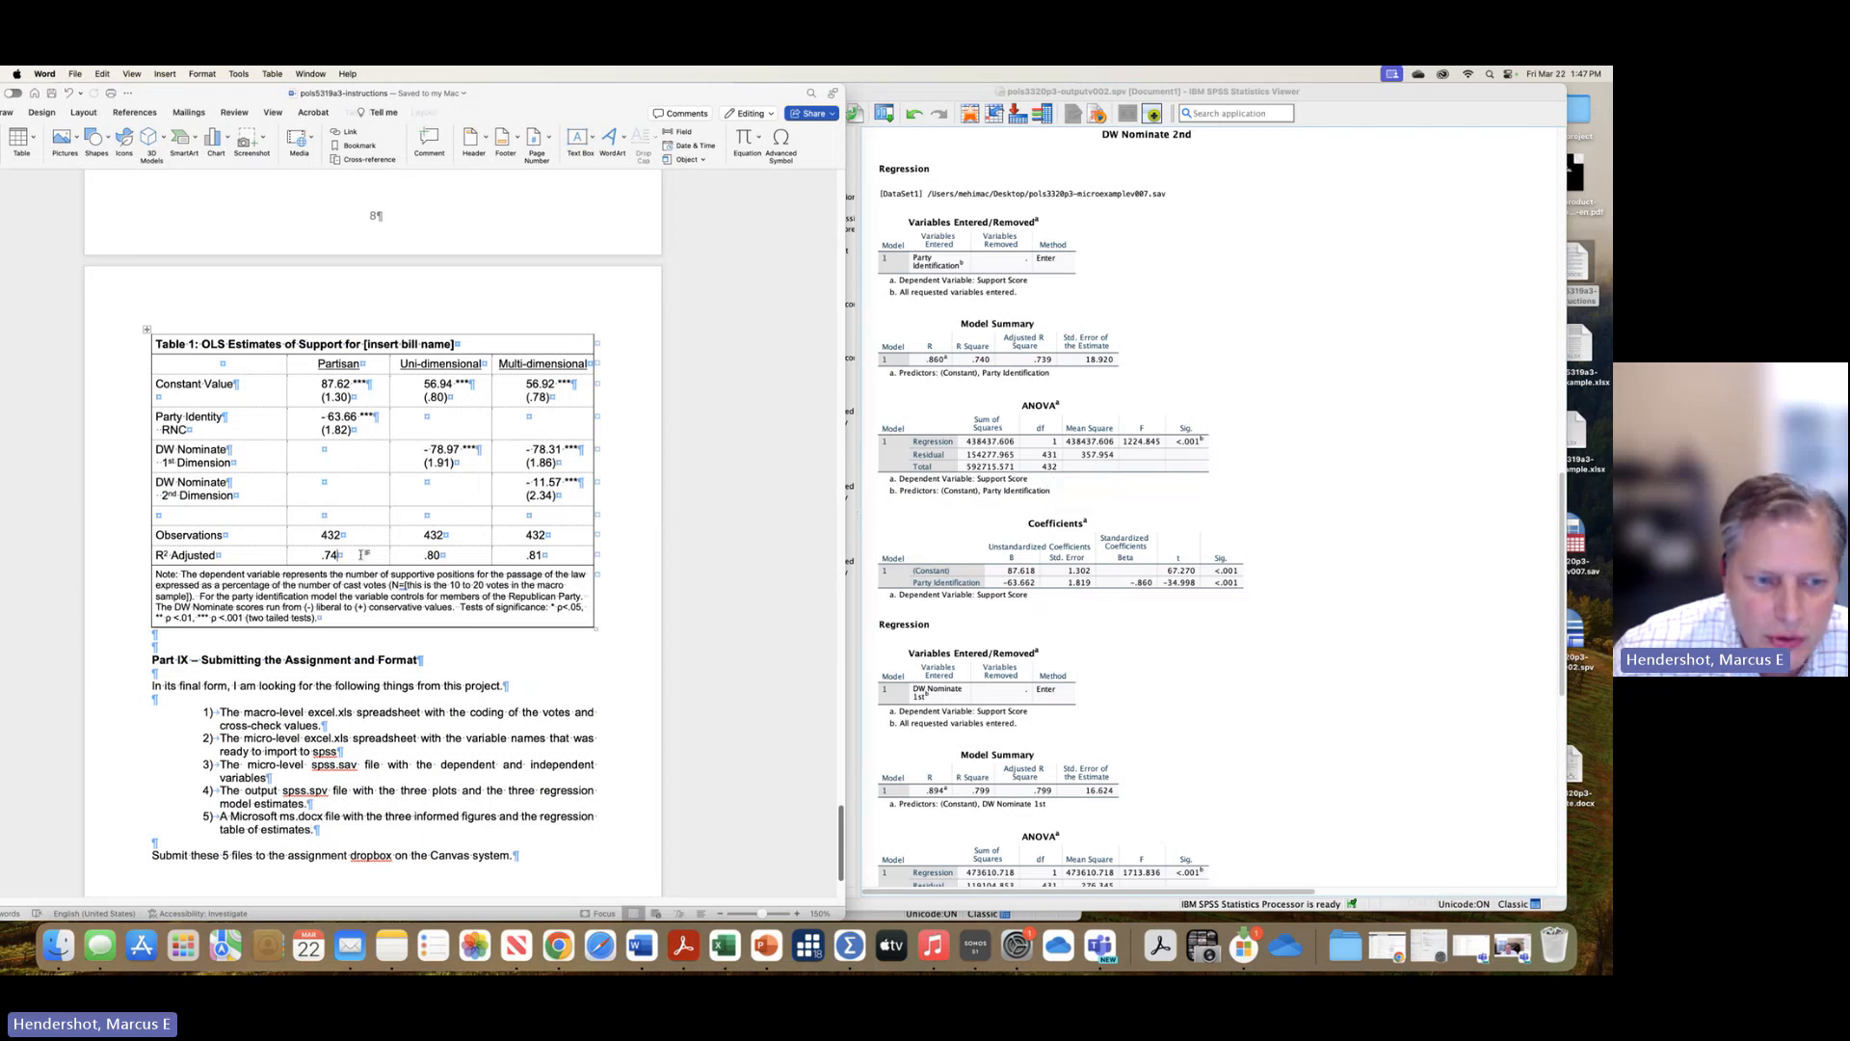
click(1041, 359)
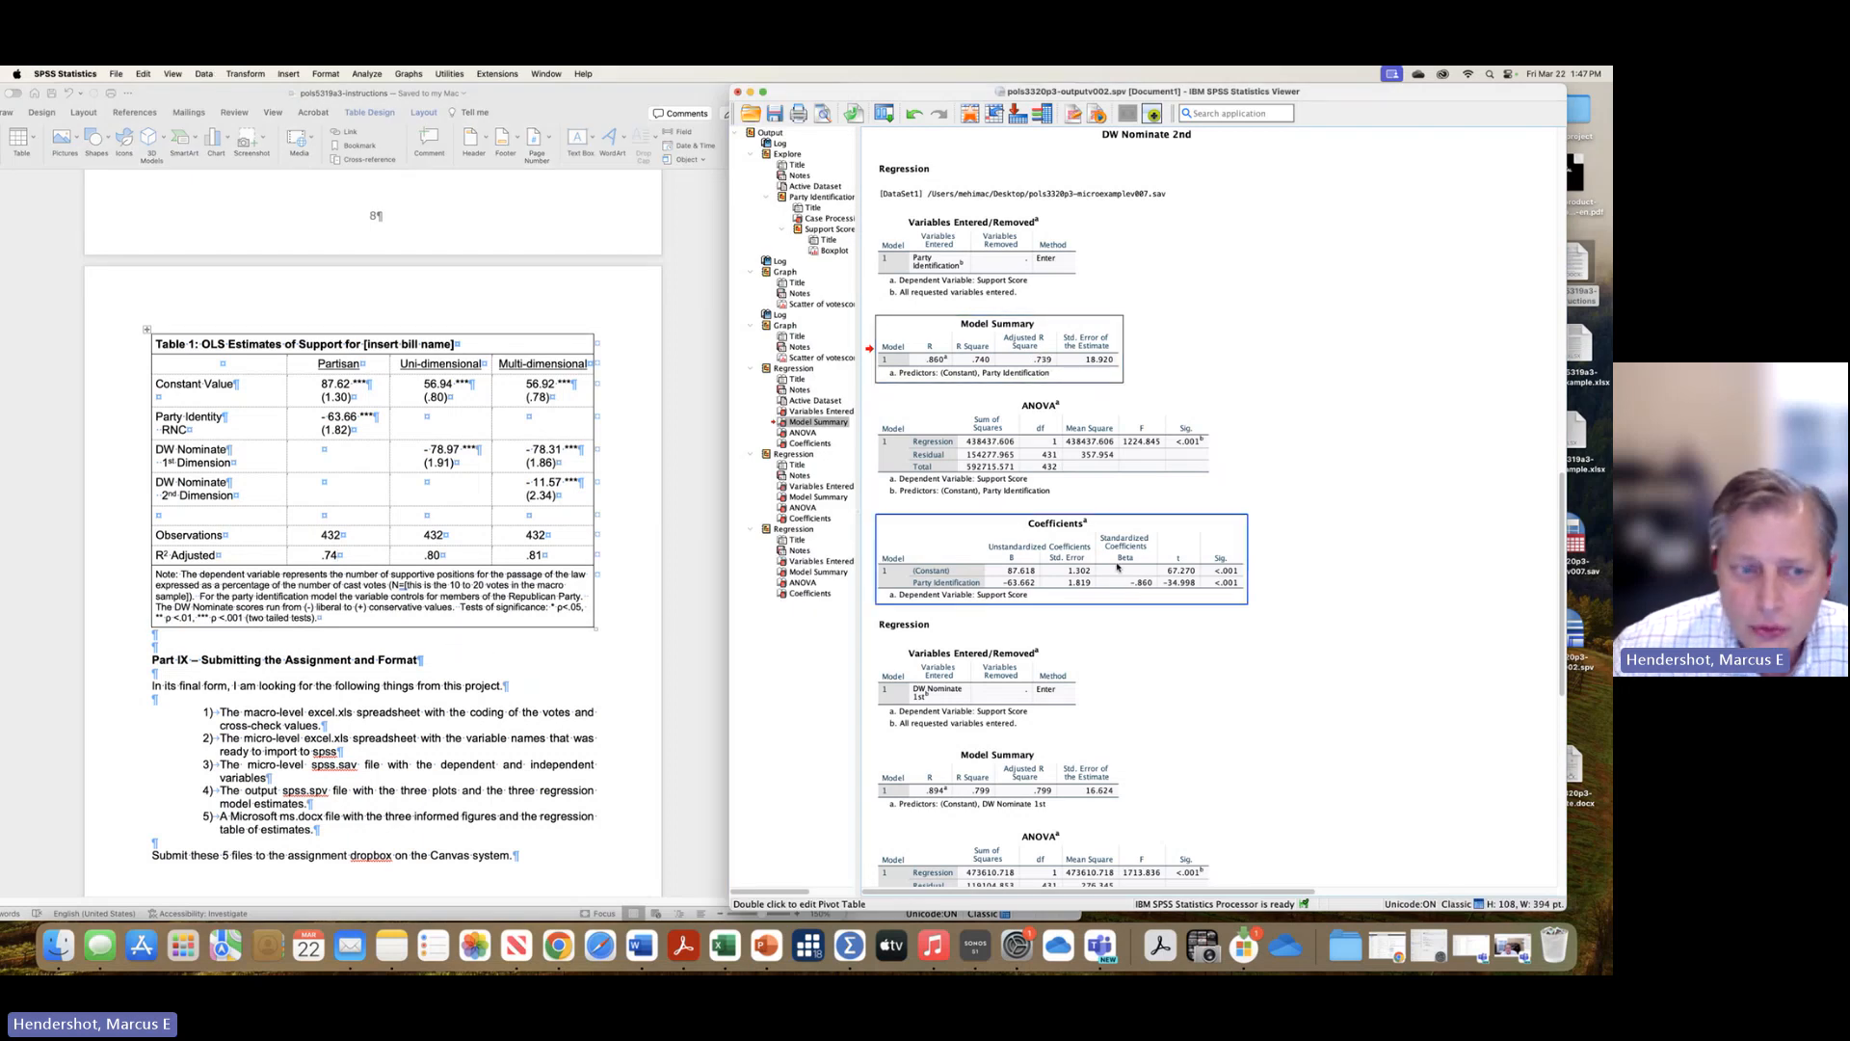
- Compare Table 1's Uni-dimensional and Multi-dimensional columns with the output tables of the two DW Nominate regressions
scroll(1229, 656, down, 3)
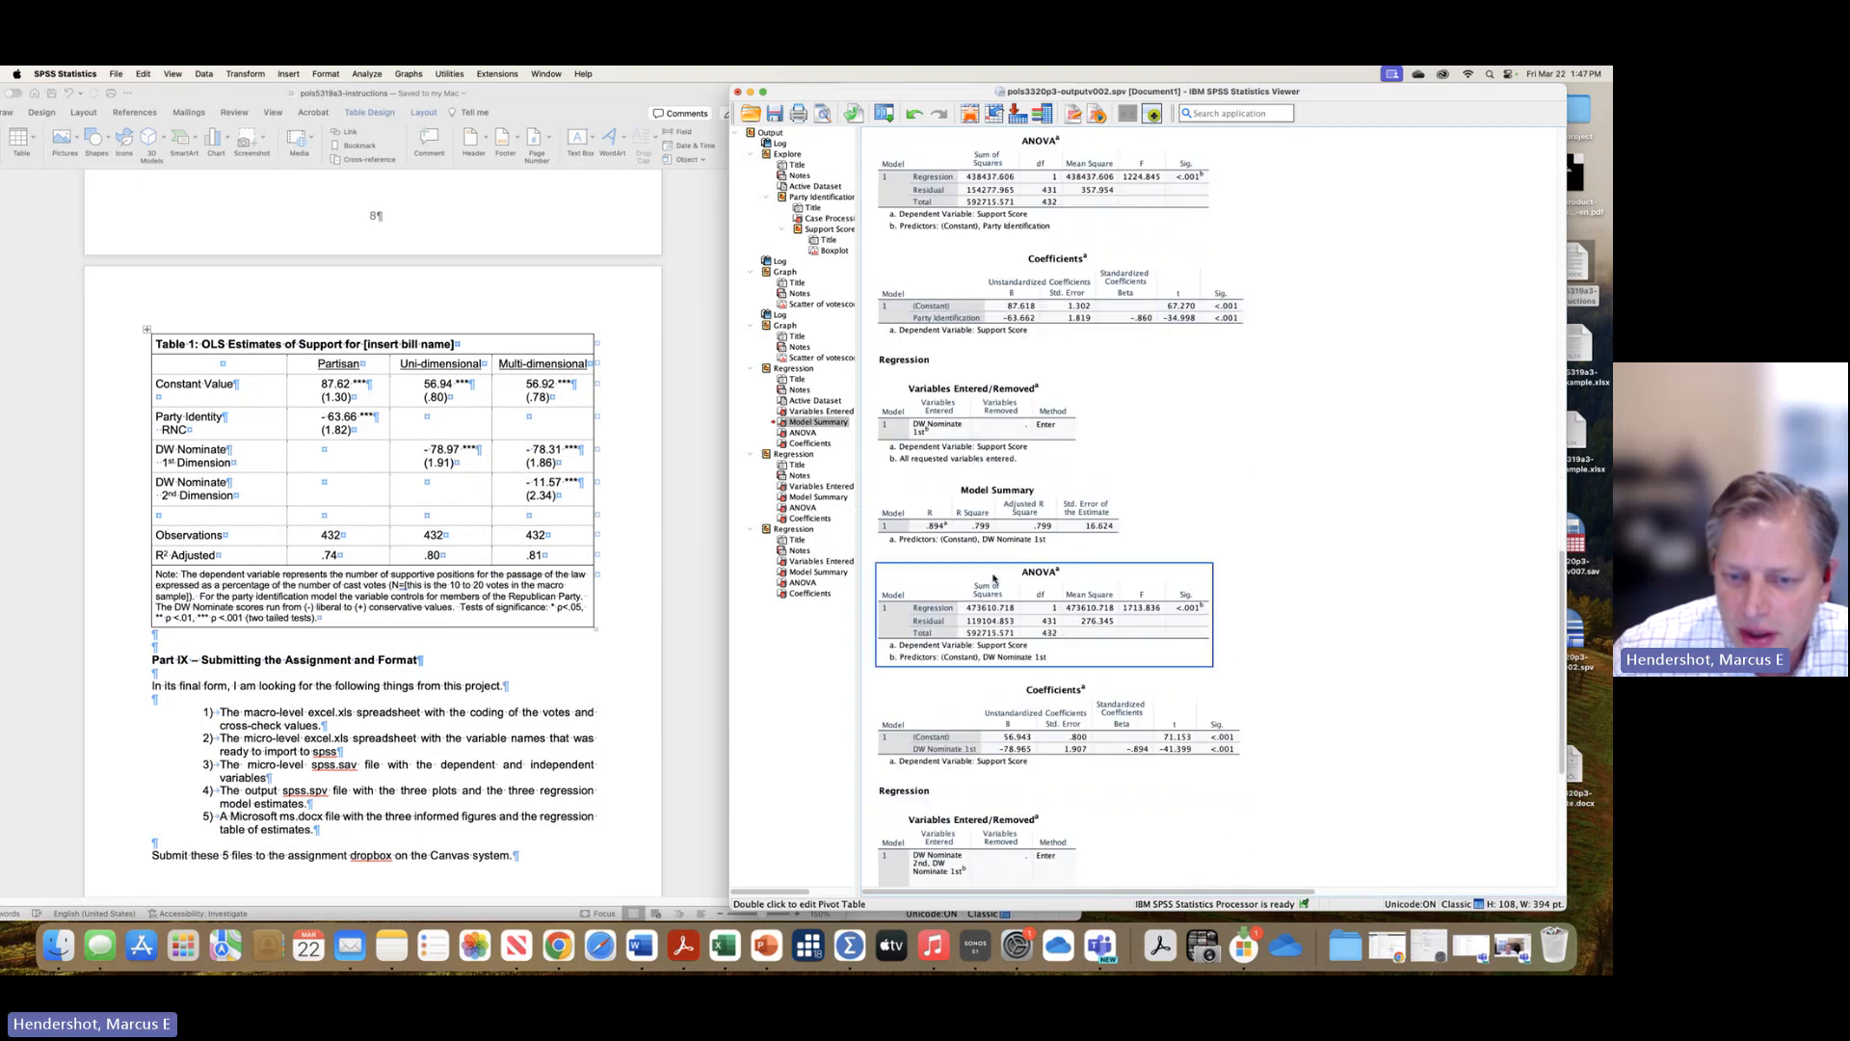
scroll(983, 674, down, 3)
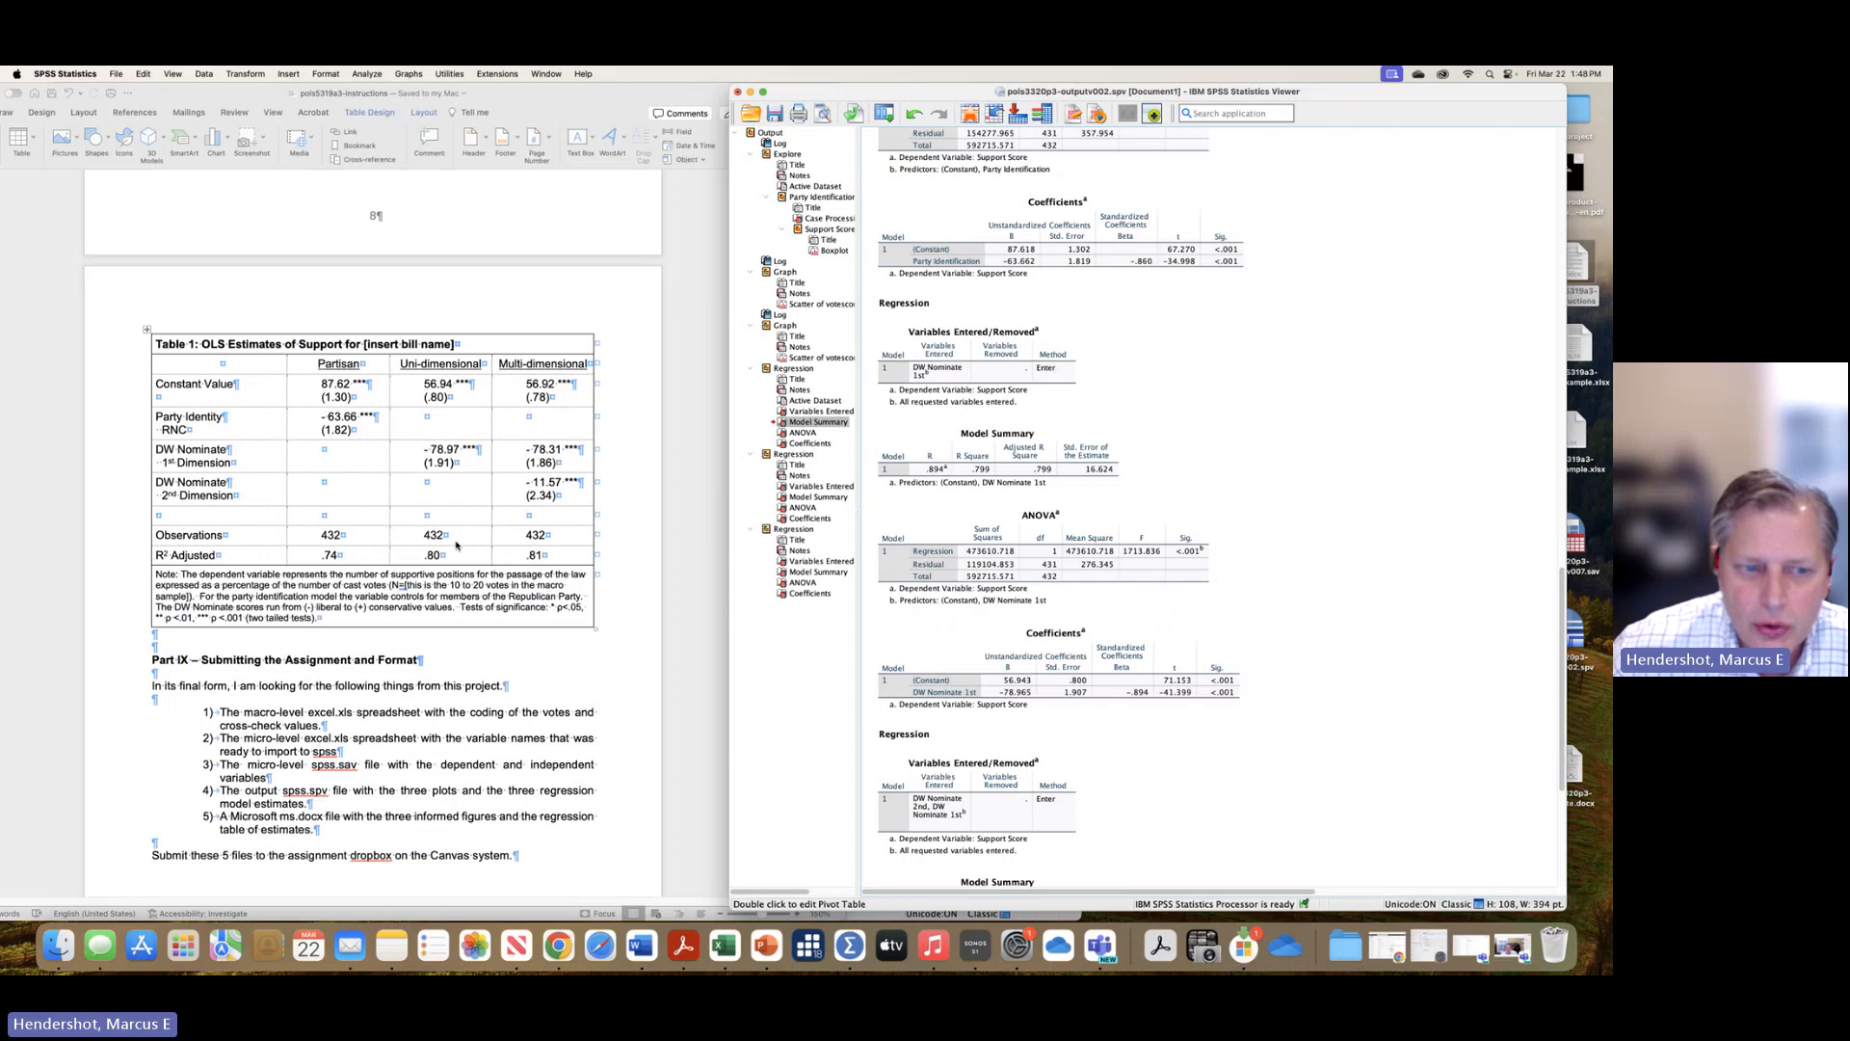
click(1061, 583)
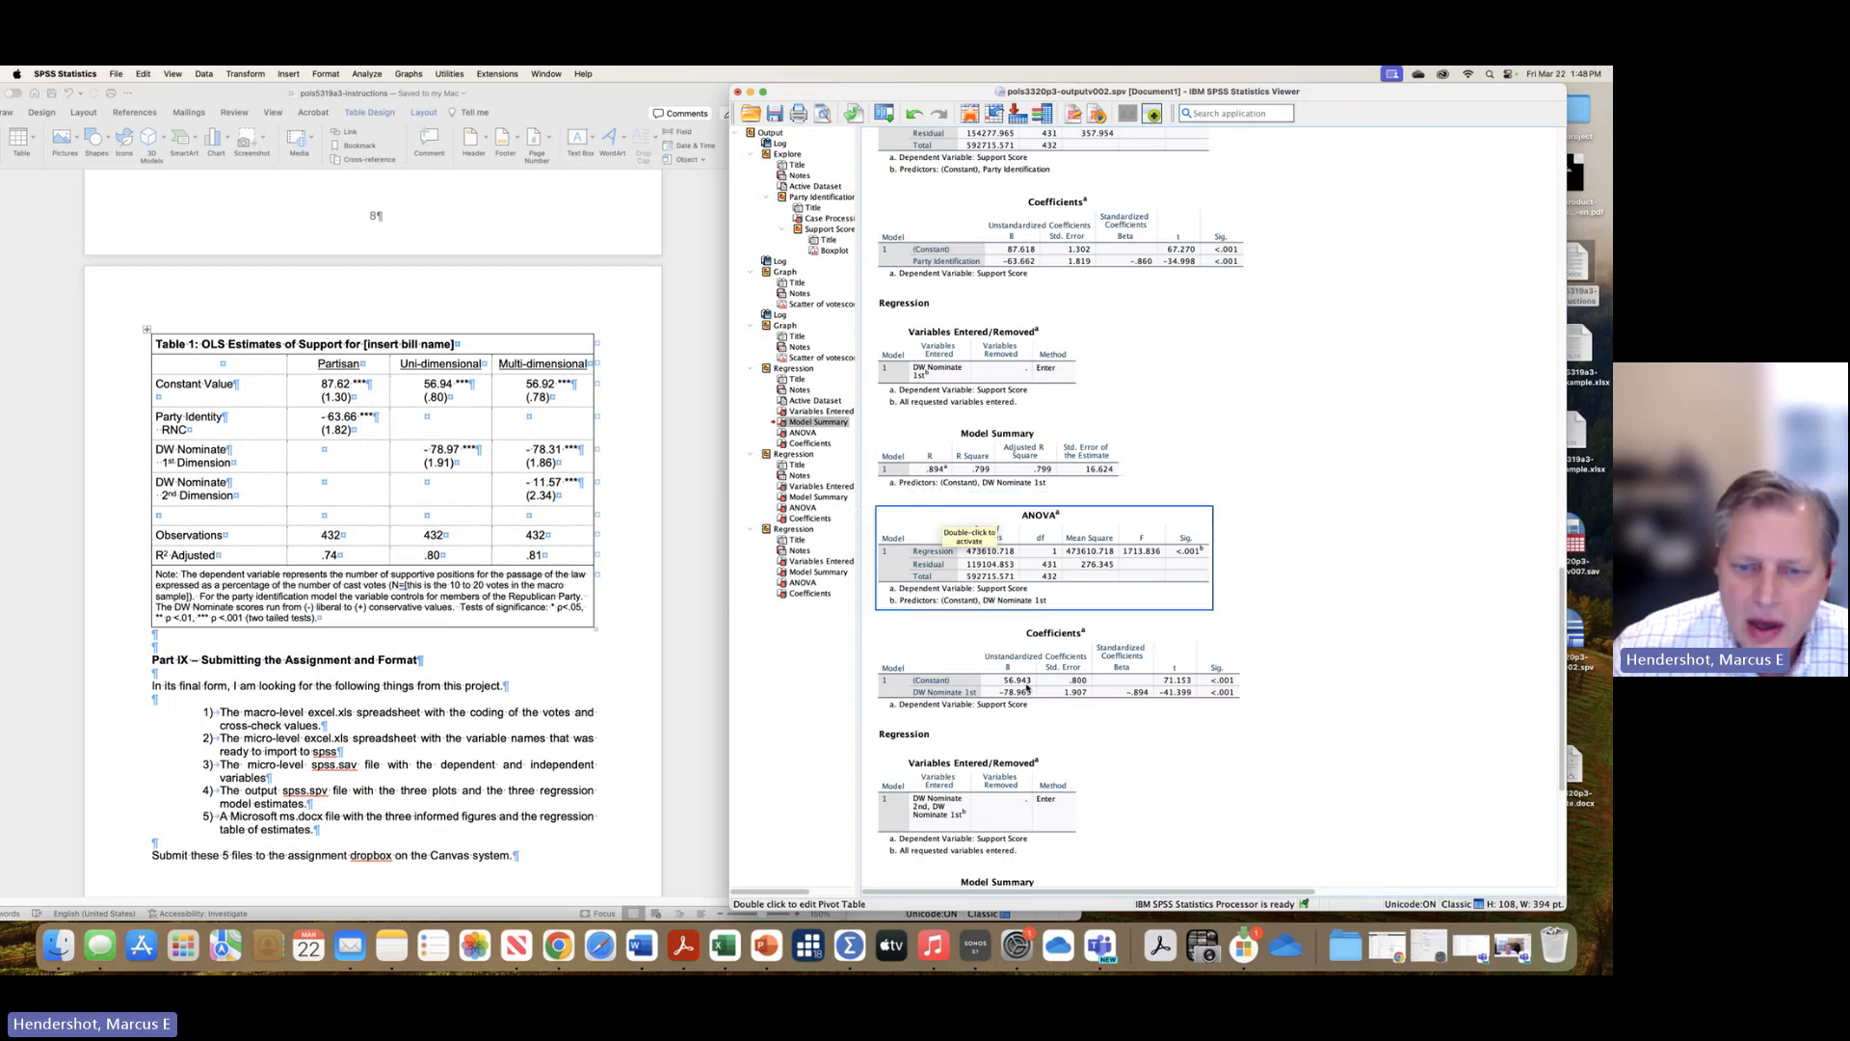
scroll(964, 578, down, 5)
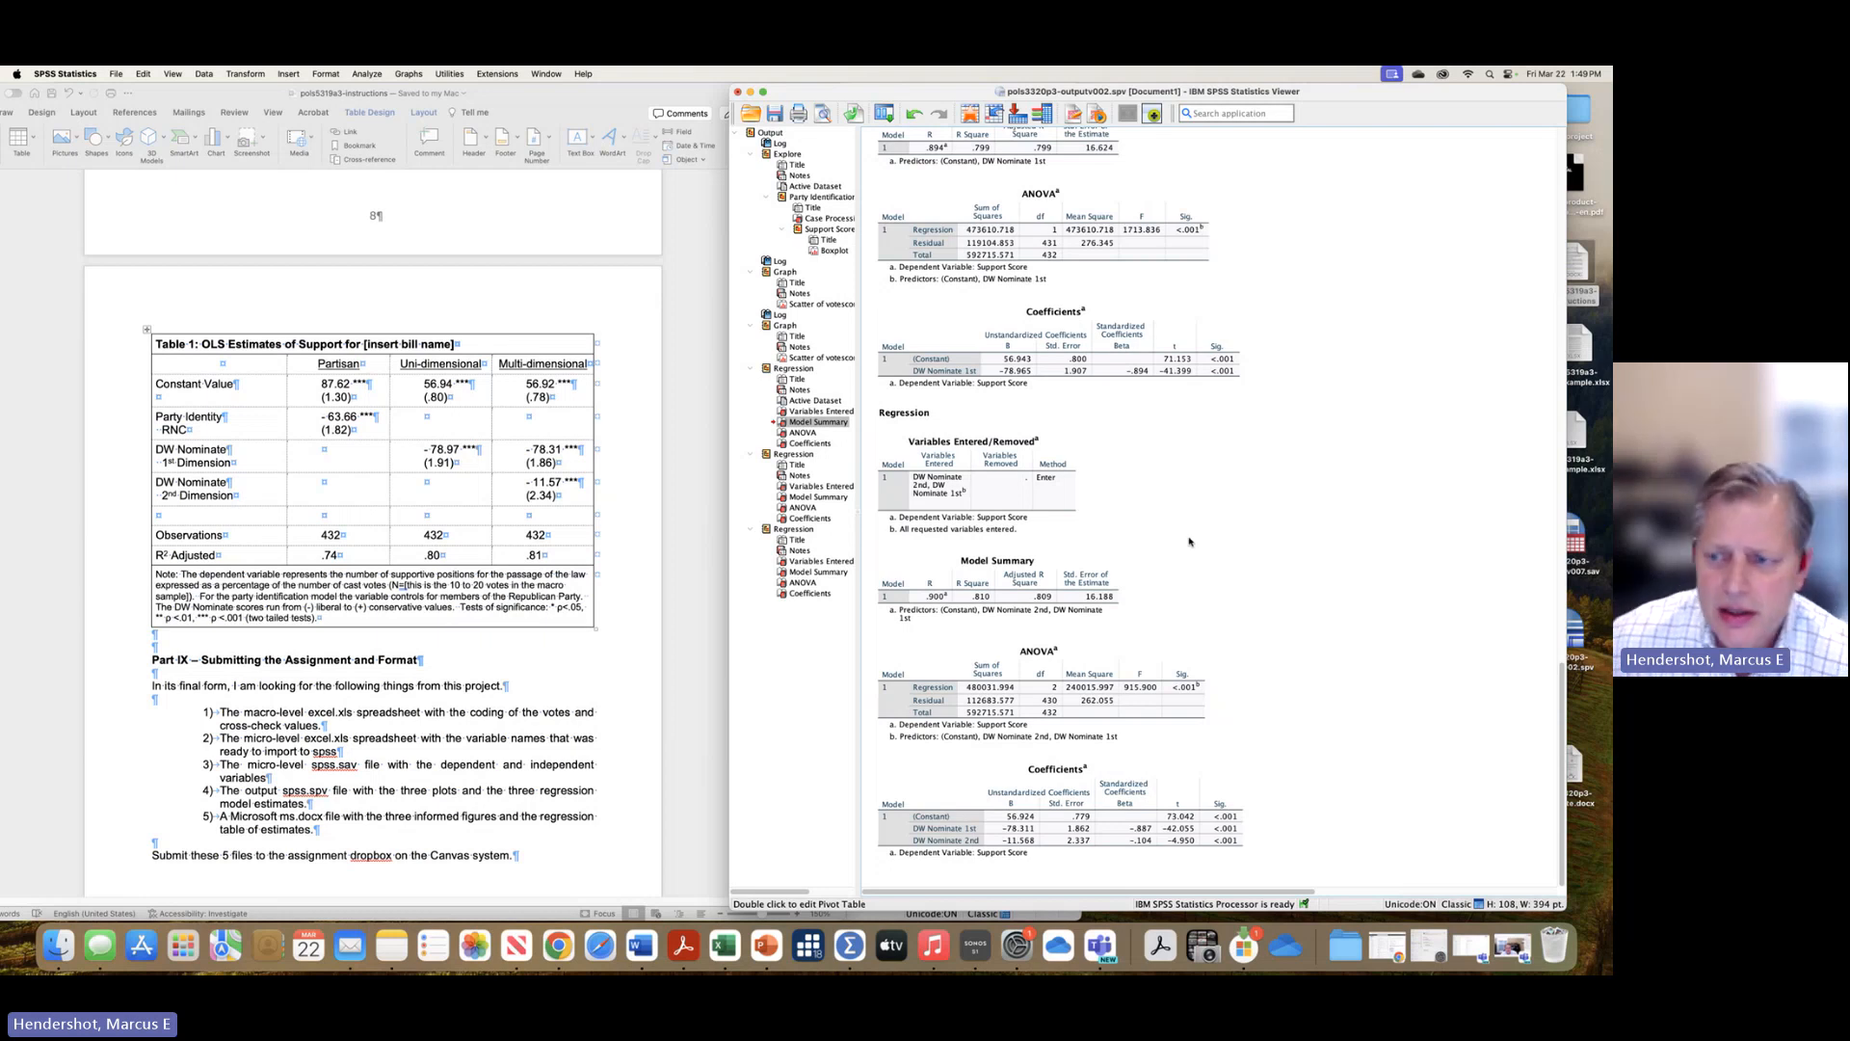
- Review the full SPSS output, from the party identification boxplot and DW Nominate scatterplots to the three regression models
scroll(1170, 512, up, 15)
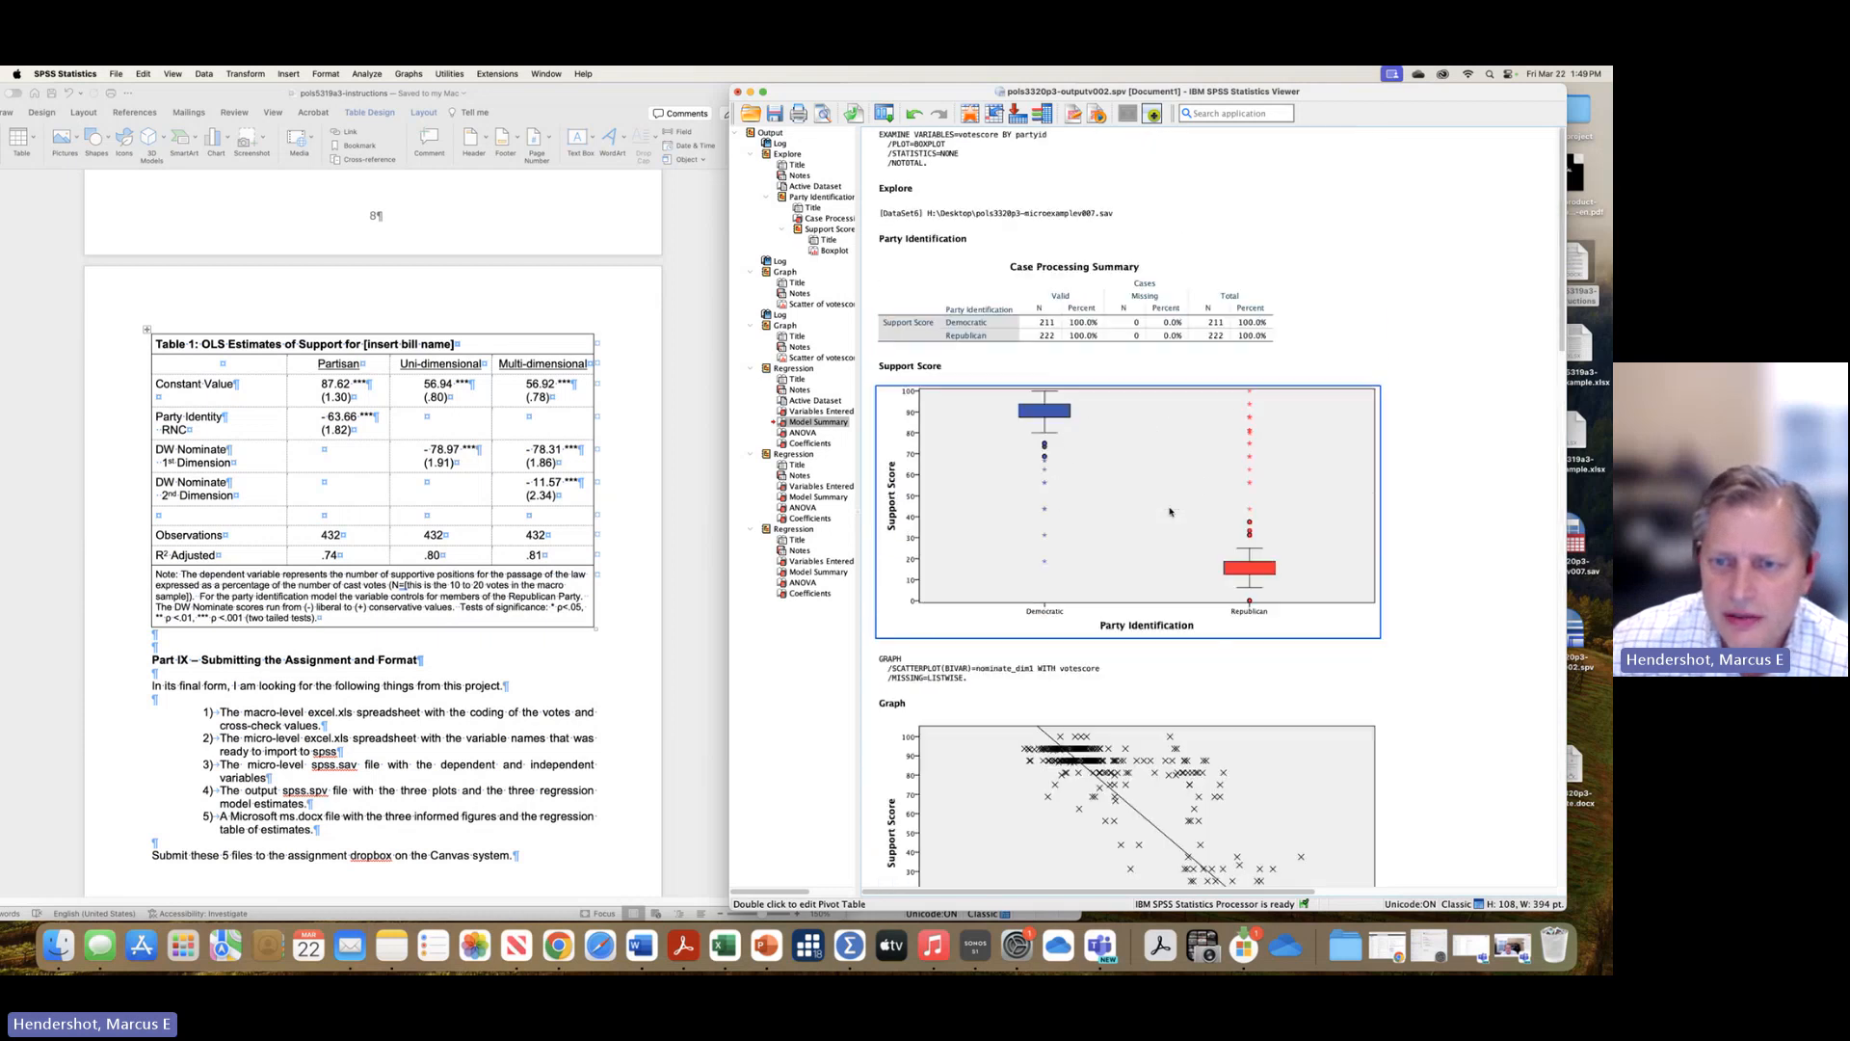
scroll(1139, 465, down, 6)
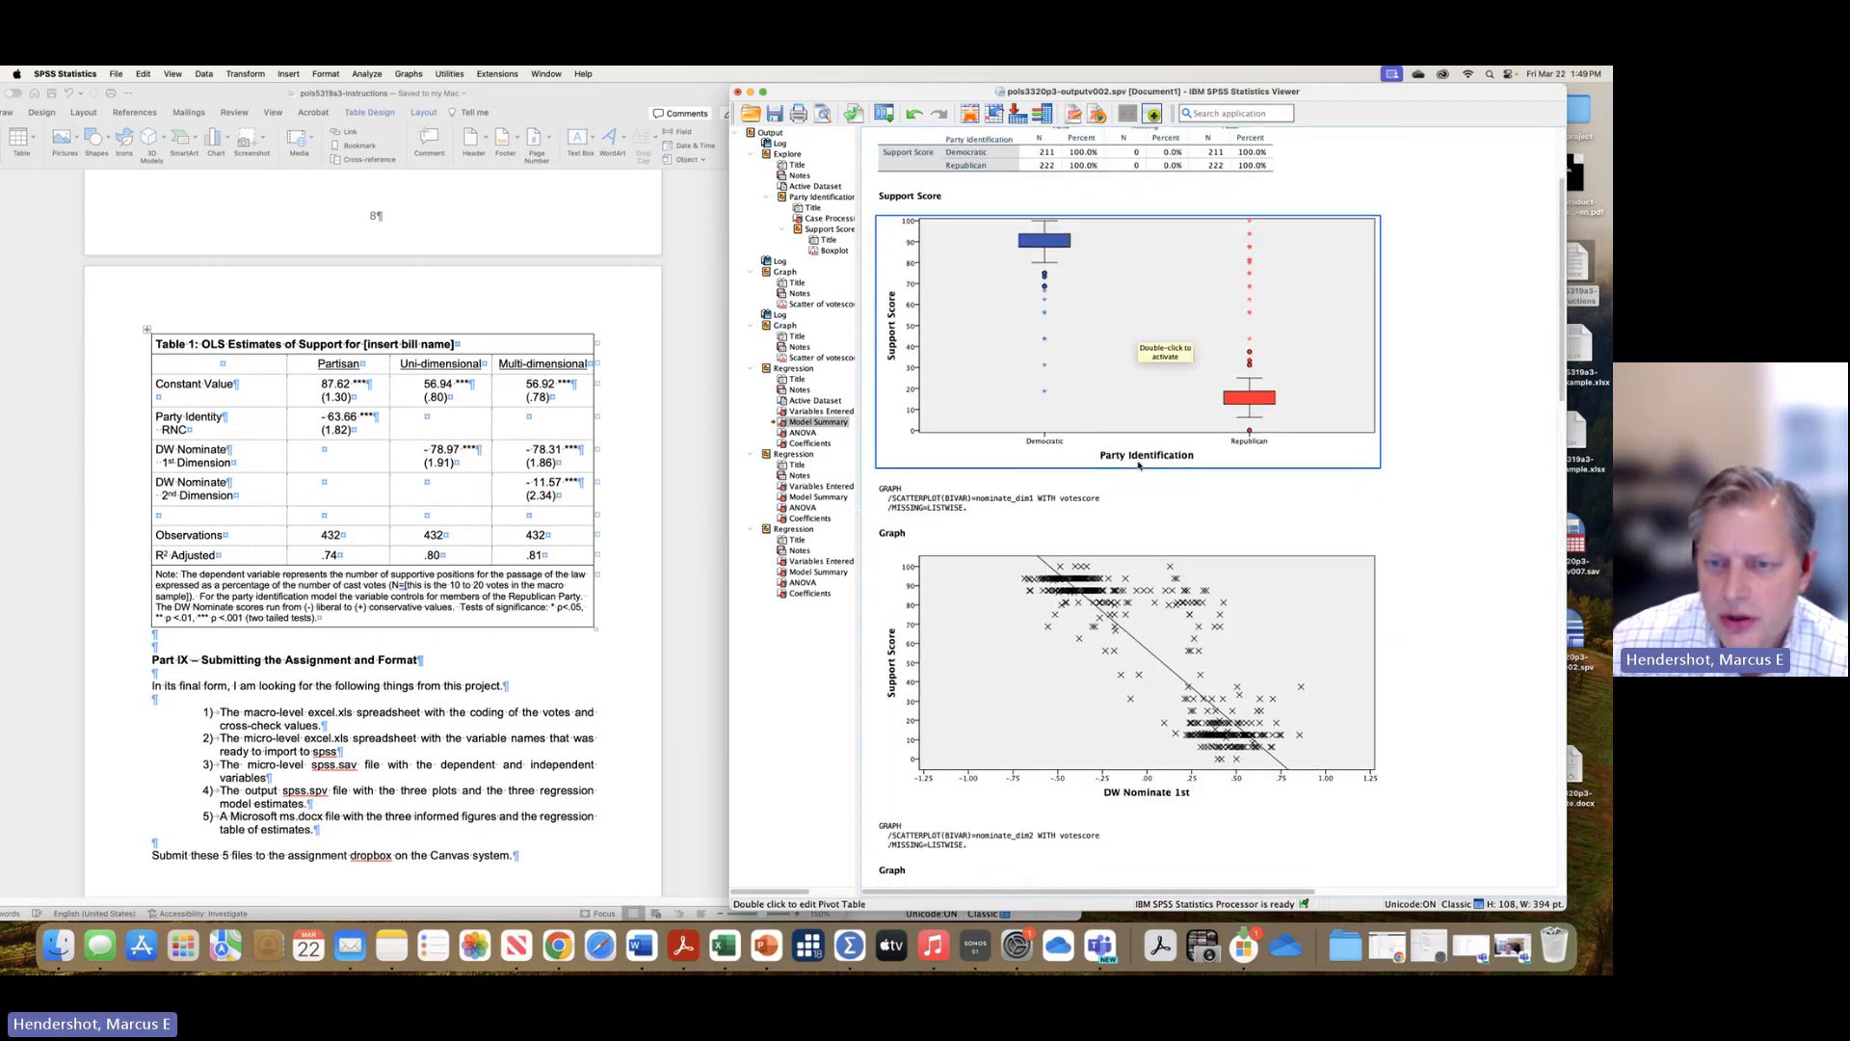
scroll(1138, 466, up, 3)
scroll(1138, 465, down, 8)
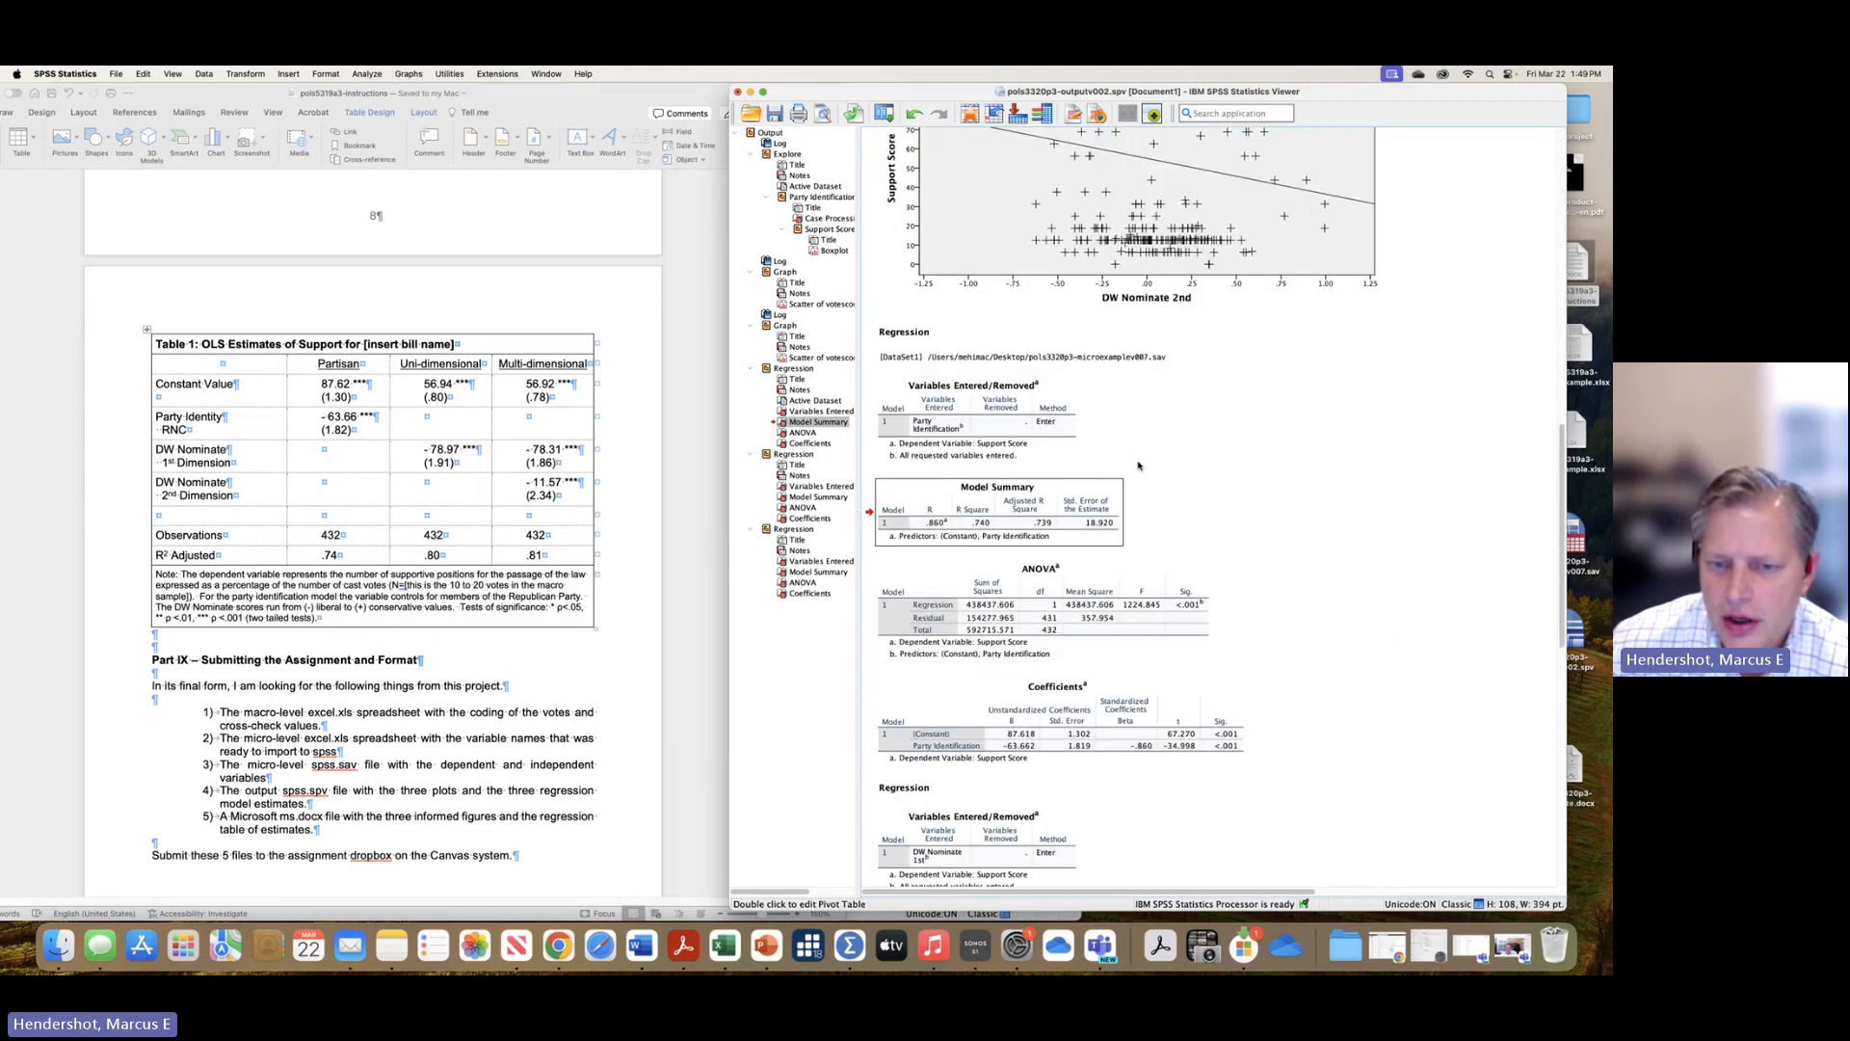
scroll(1136, 457, down, 10)
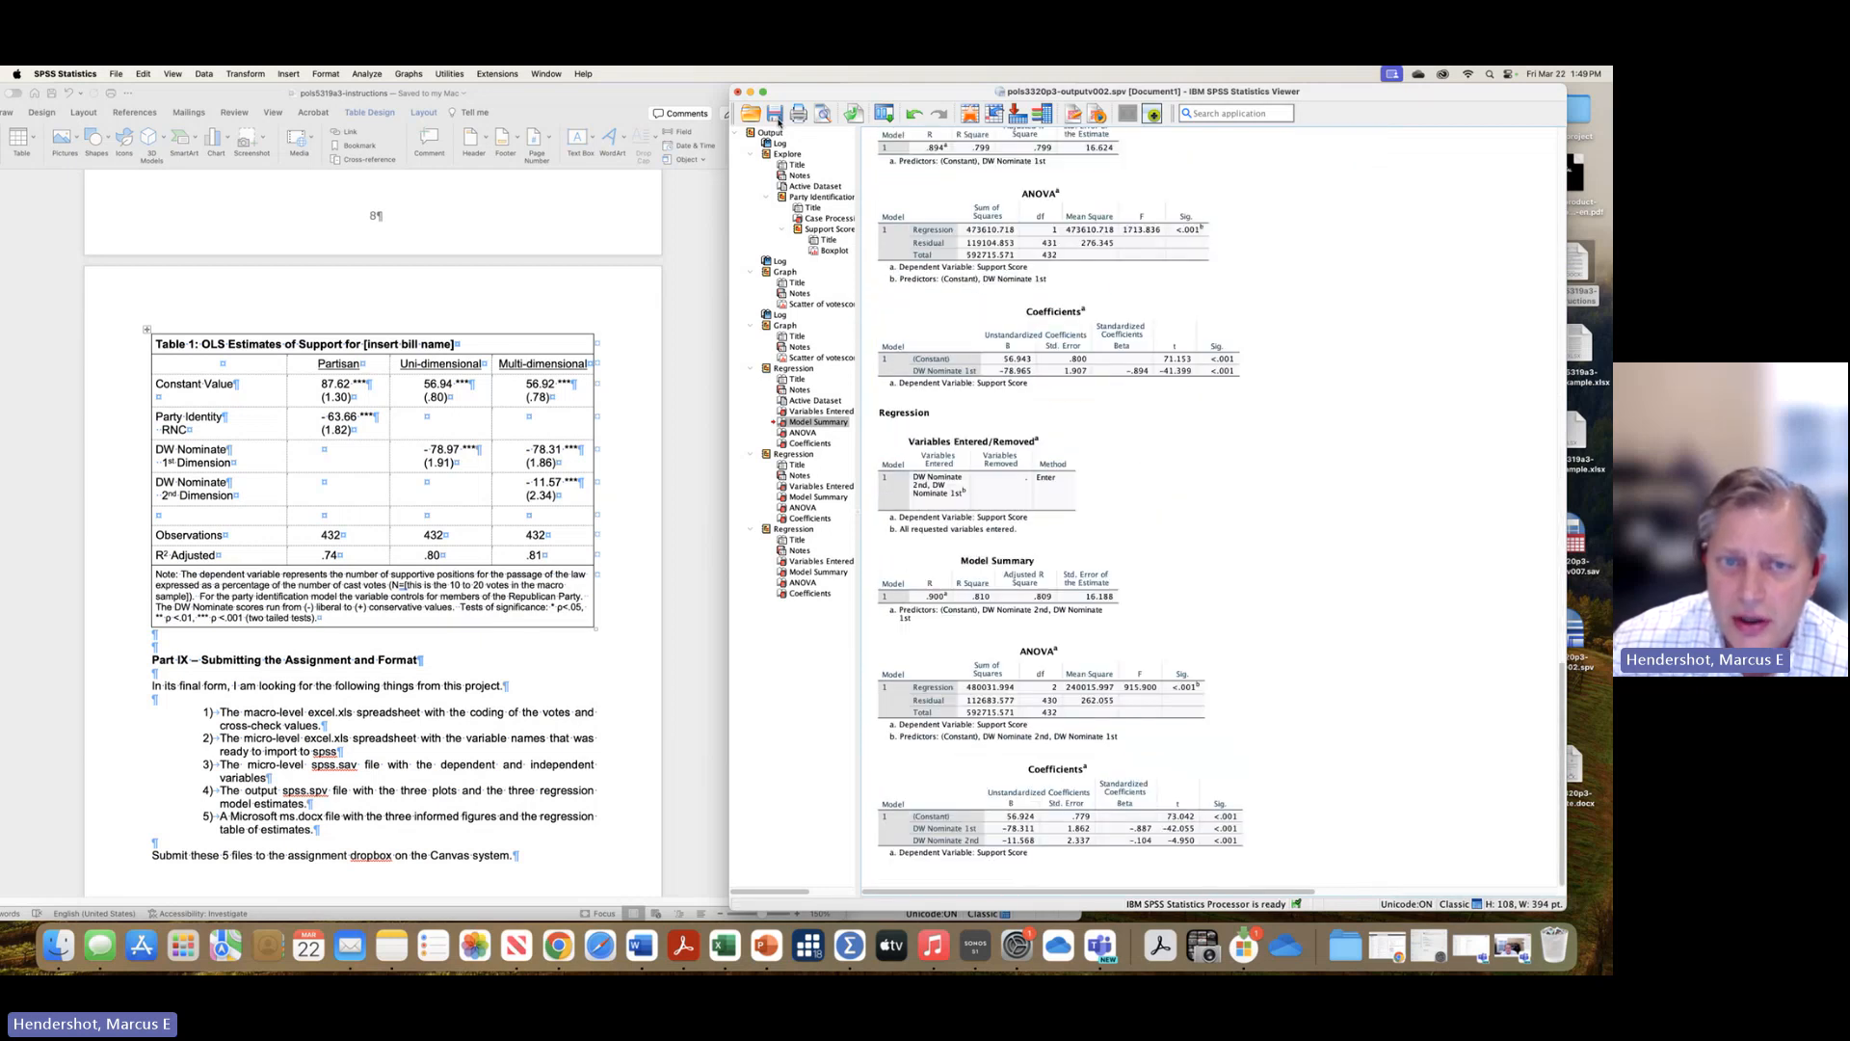
click(1383, 217)
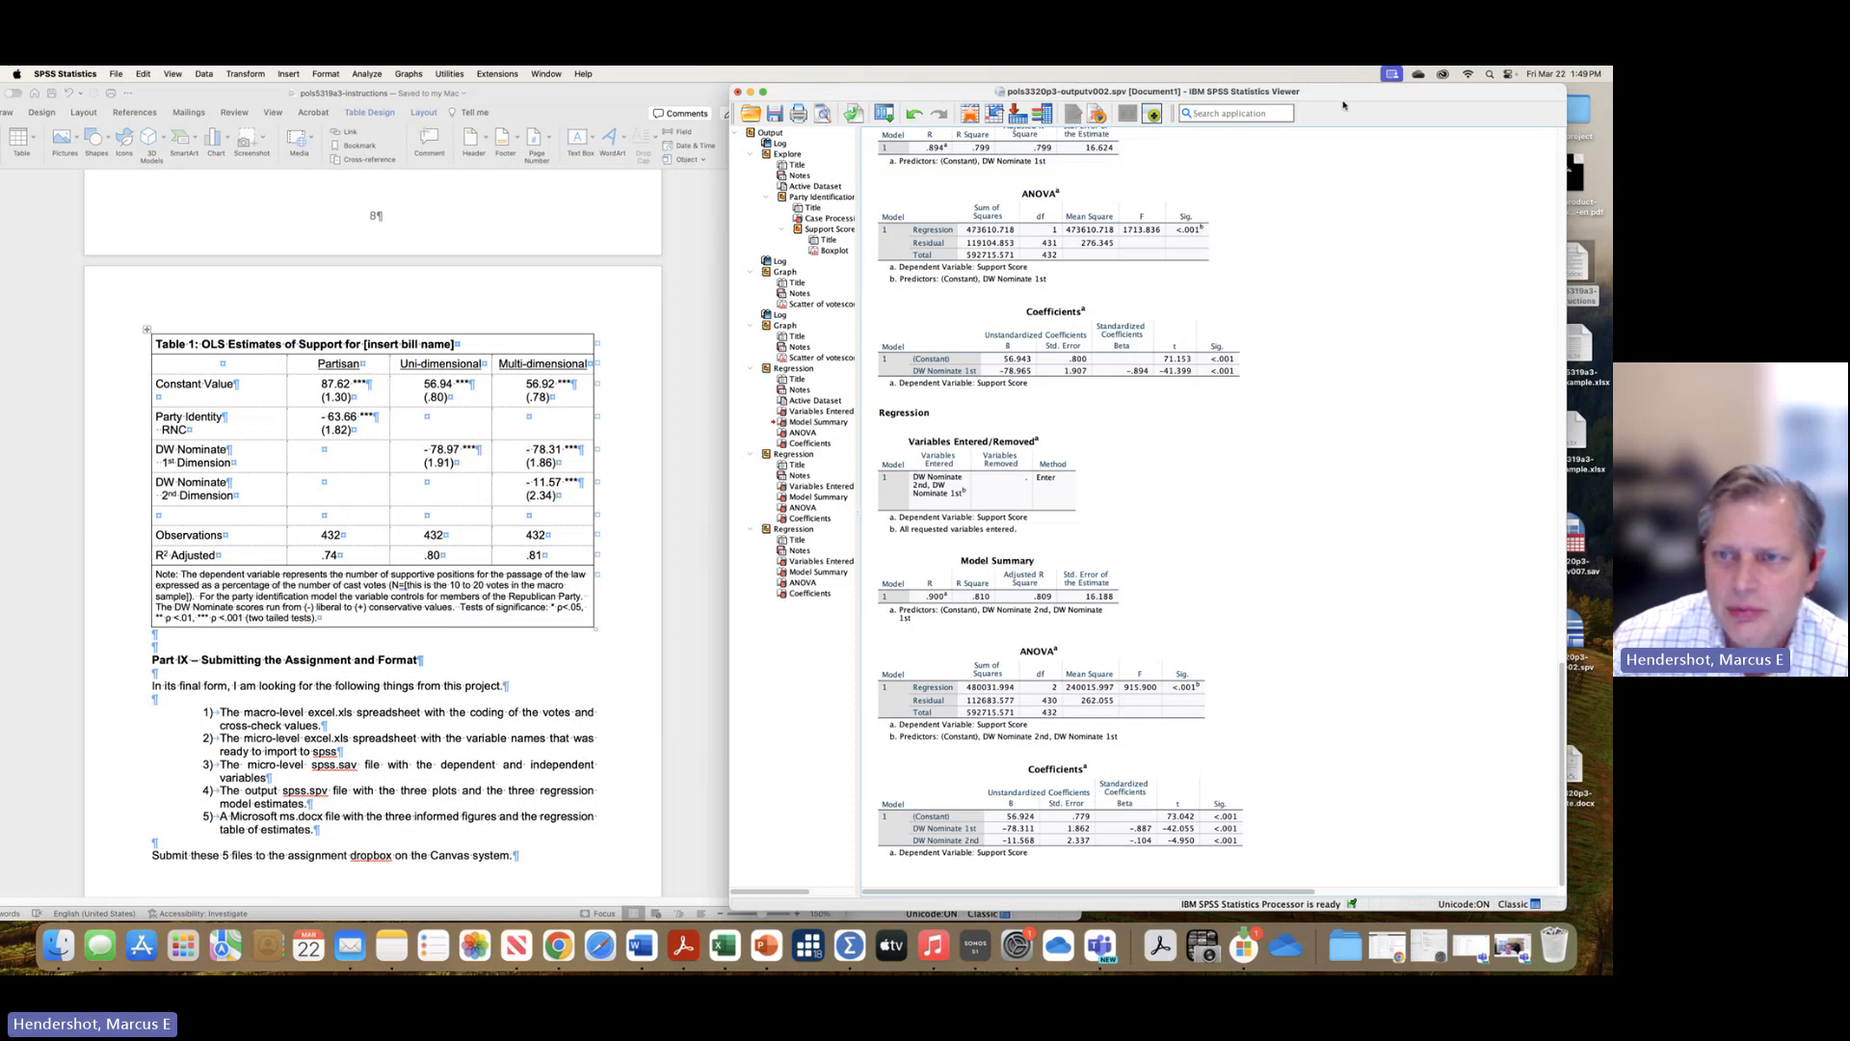
- Save both the SPSS output file and the micro-level data file
drag(1343, 105, 1414, 199)
click(981, 232)
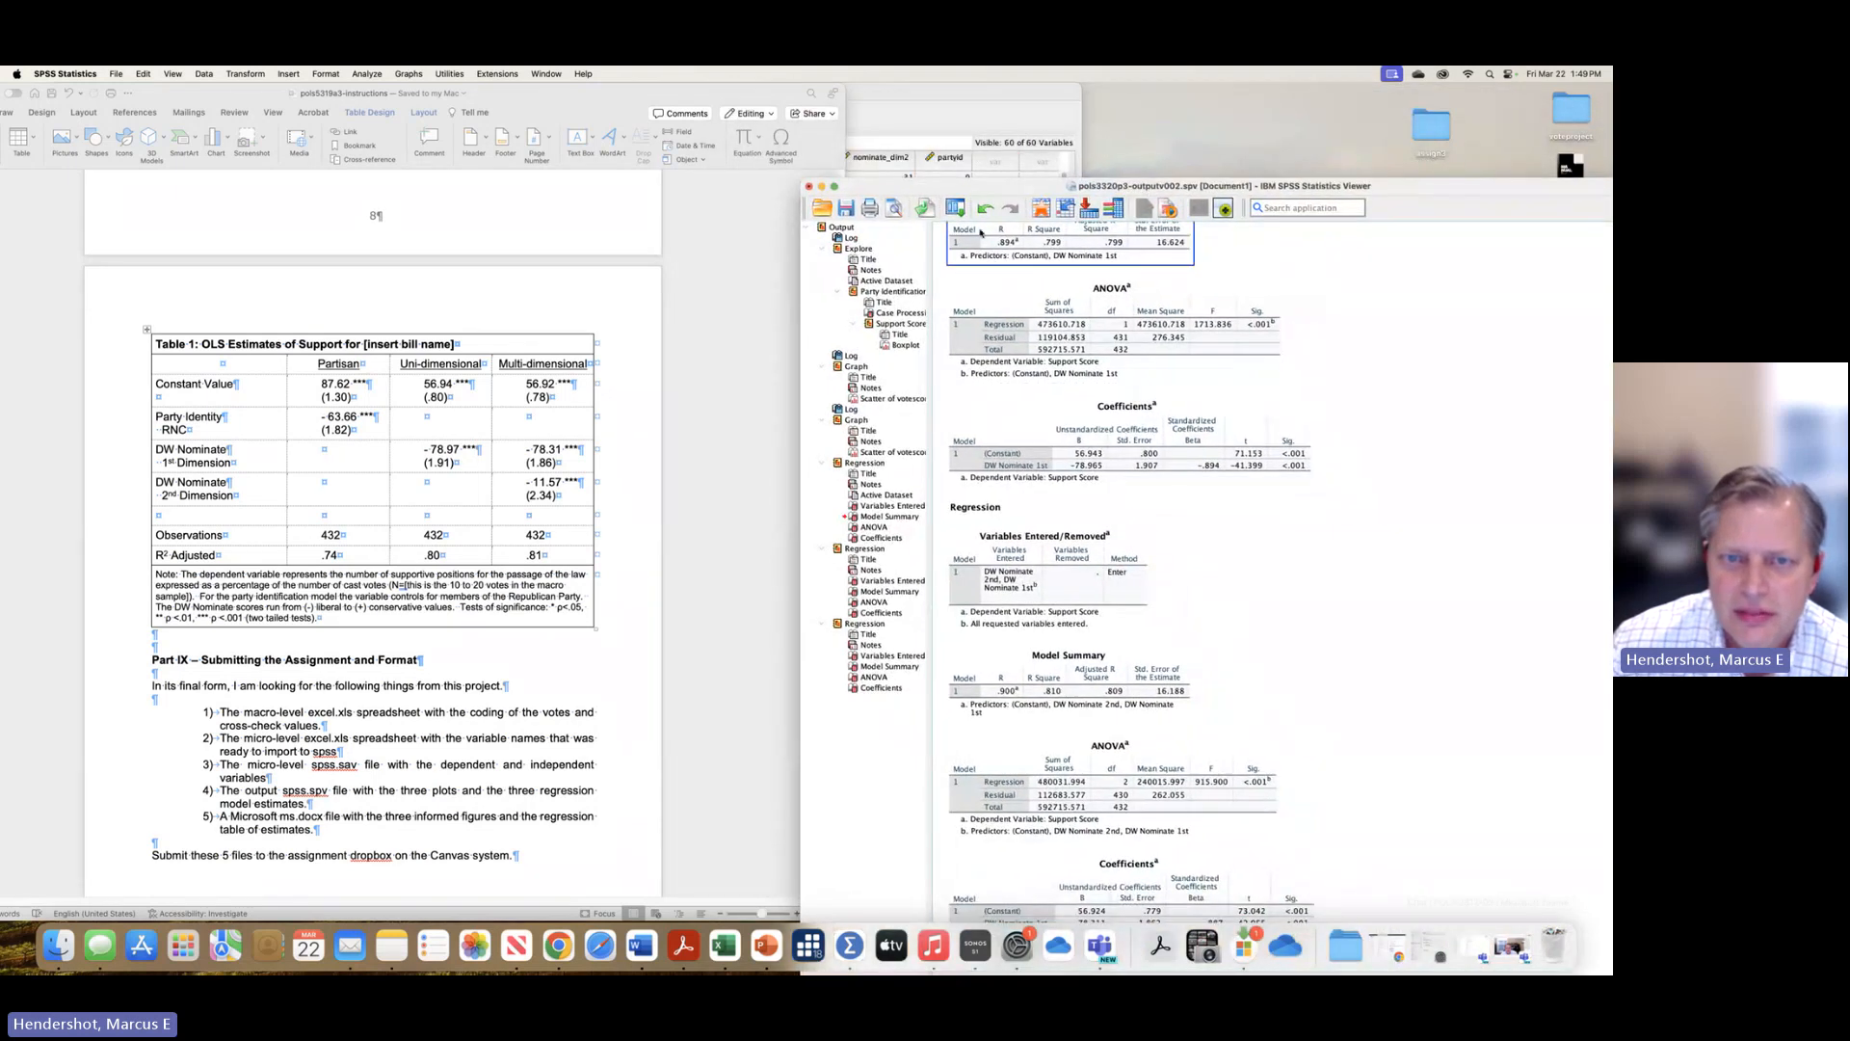
click(848, 208)
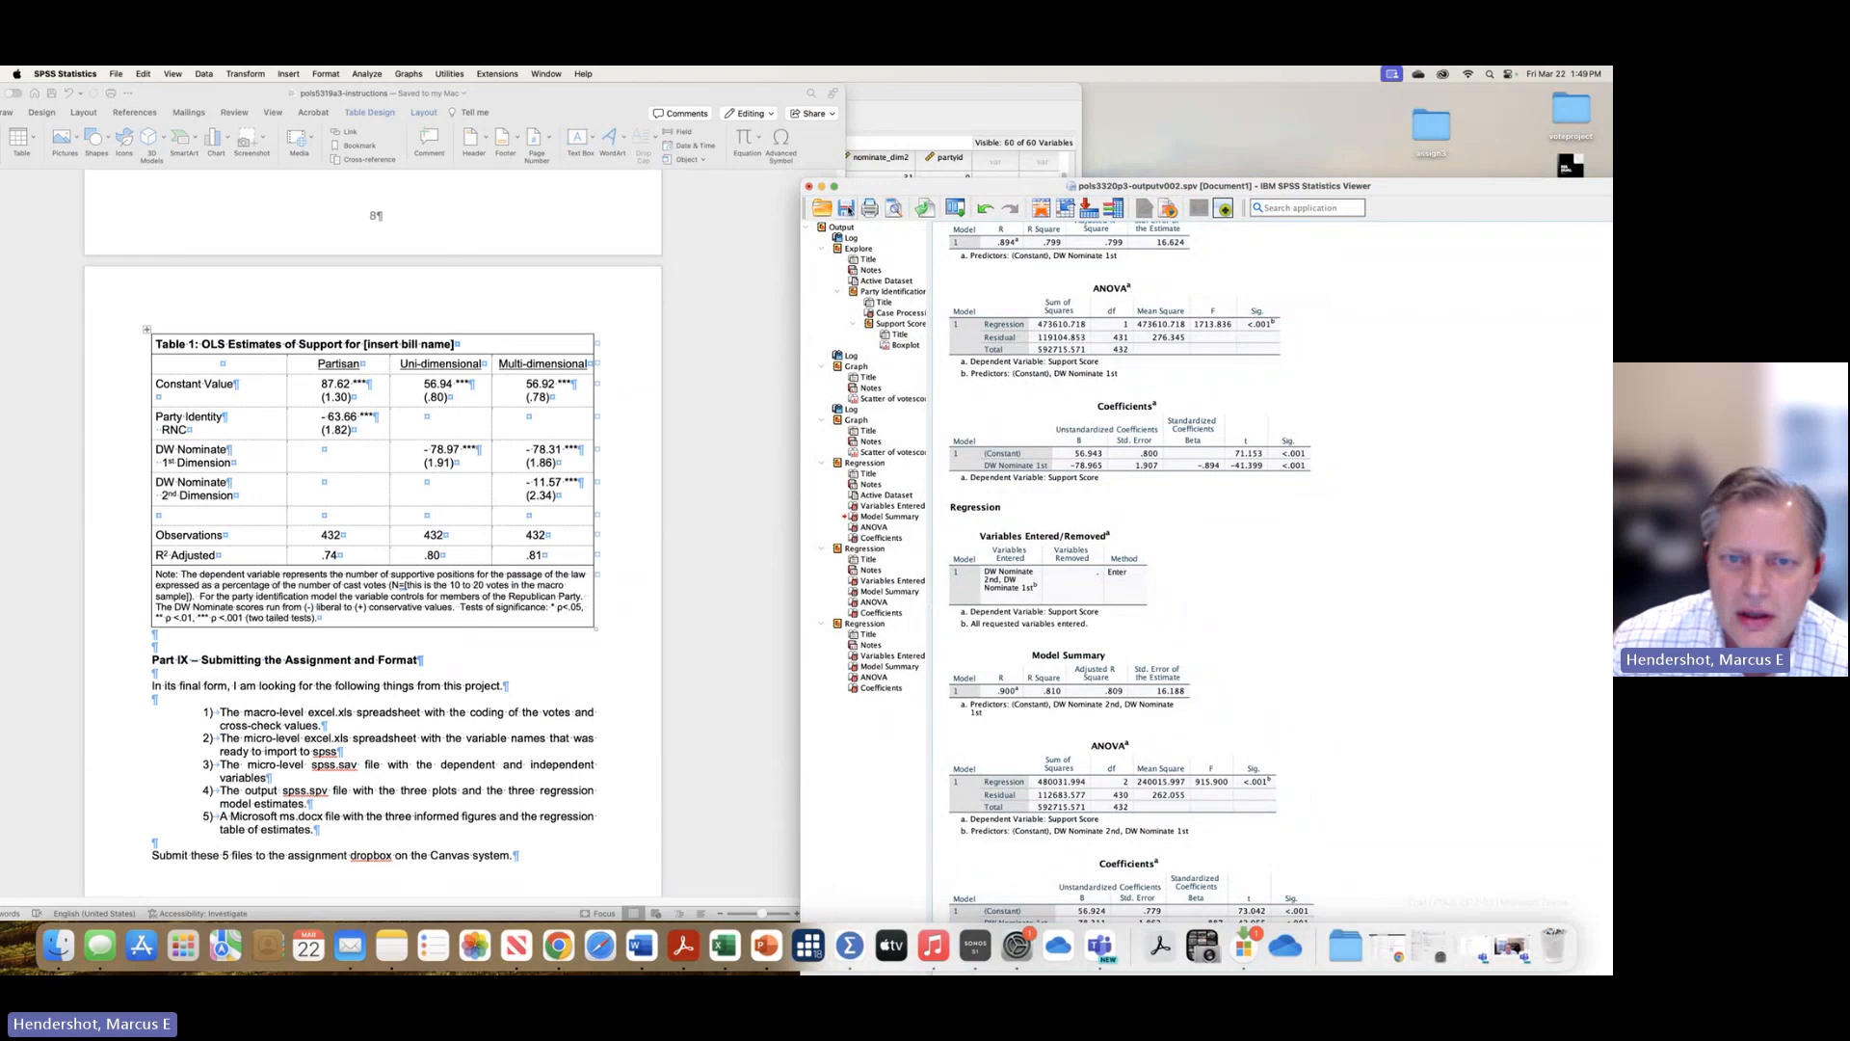
click(945, 110)
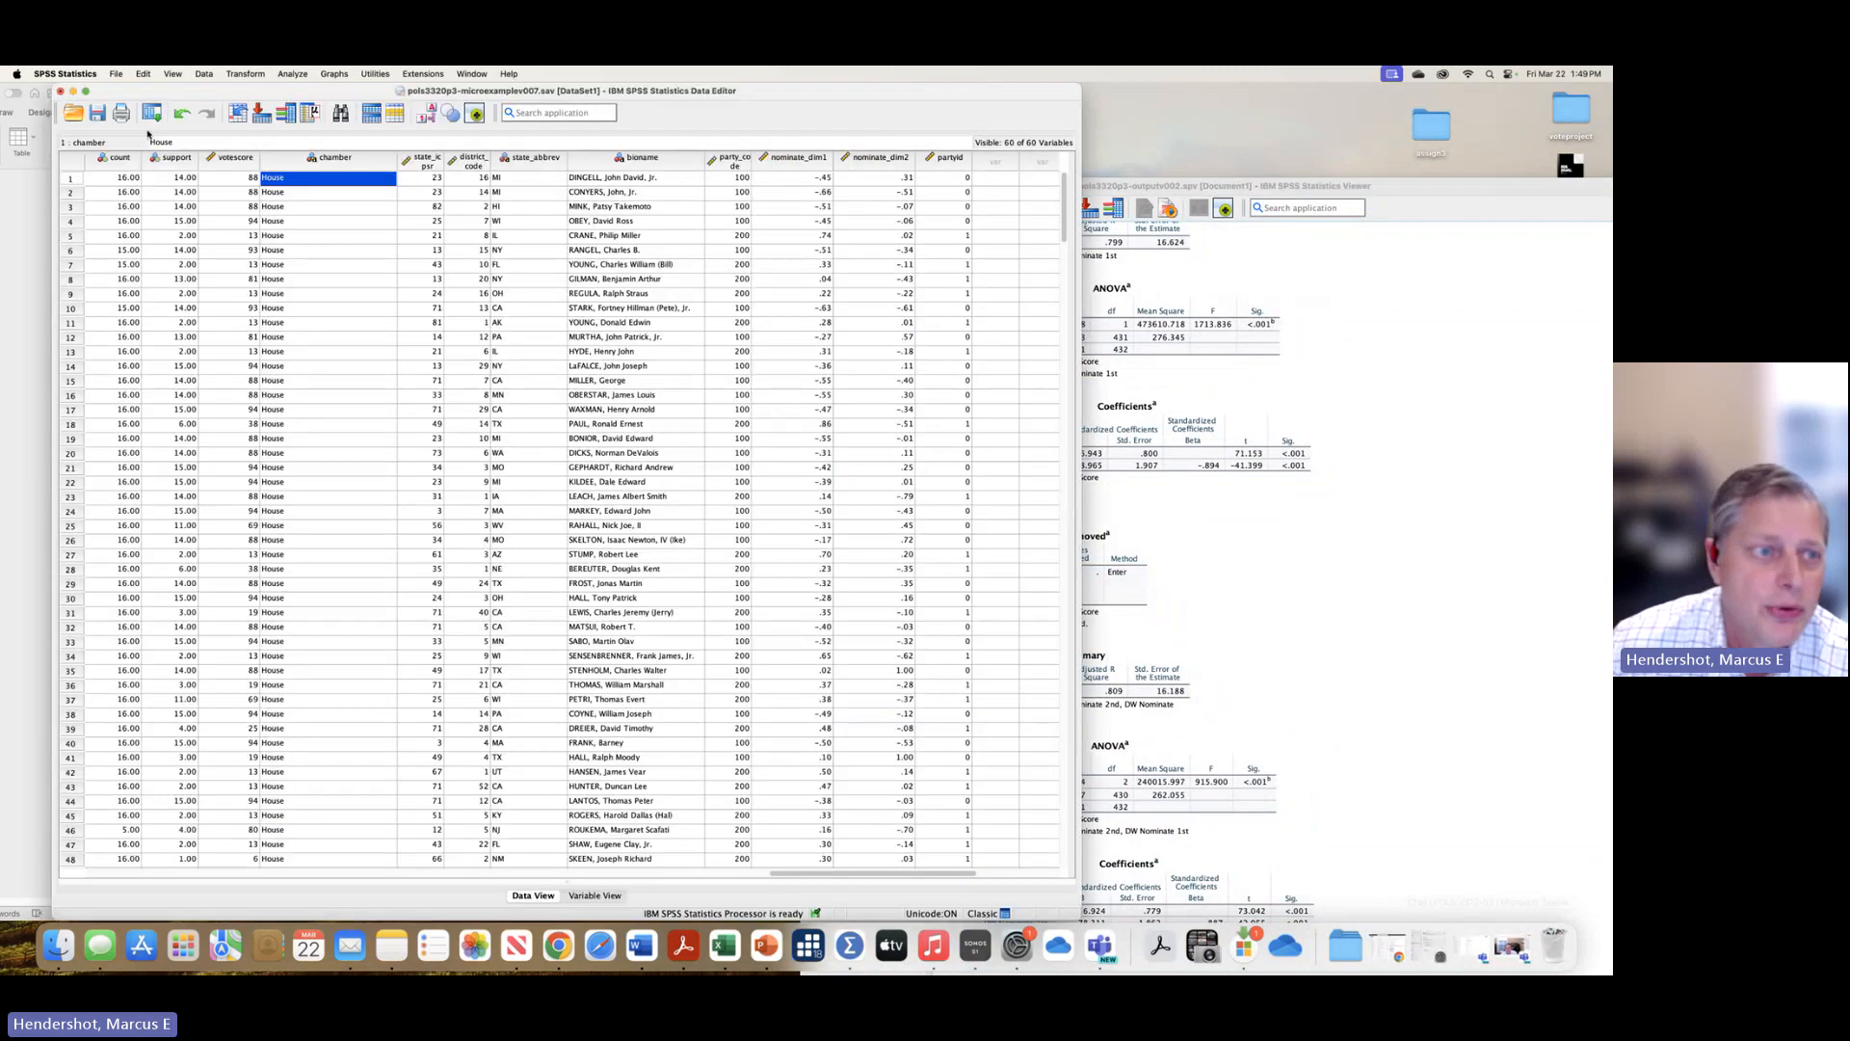
click(99, 113)
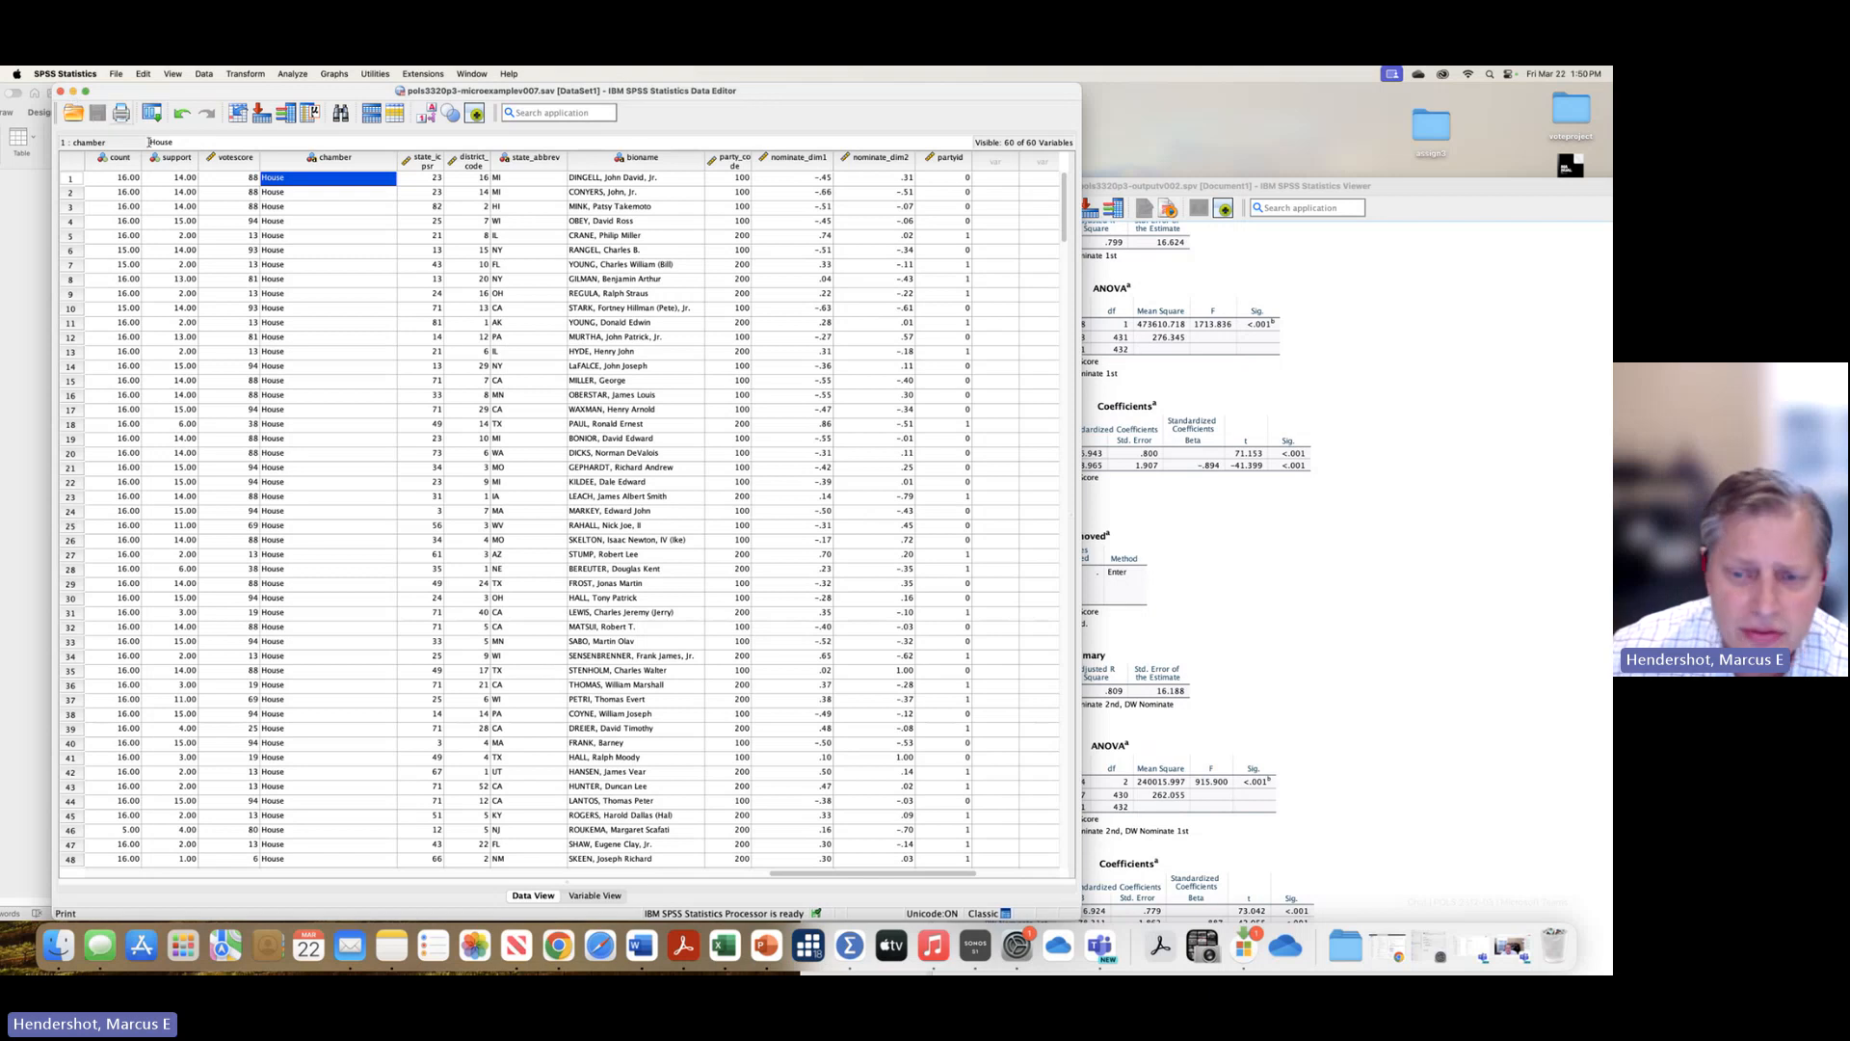
- Minimize the SPSS output viewer and the data editor windows
click(1305, 288)
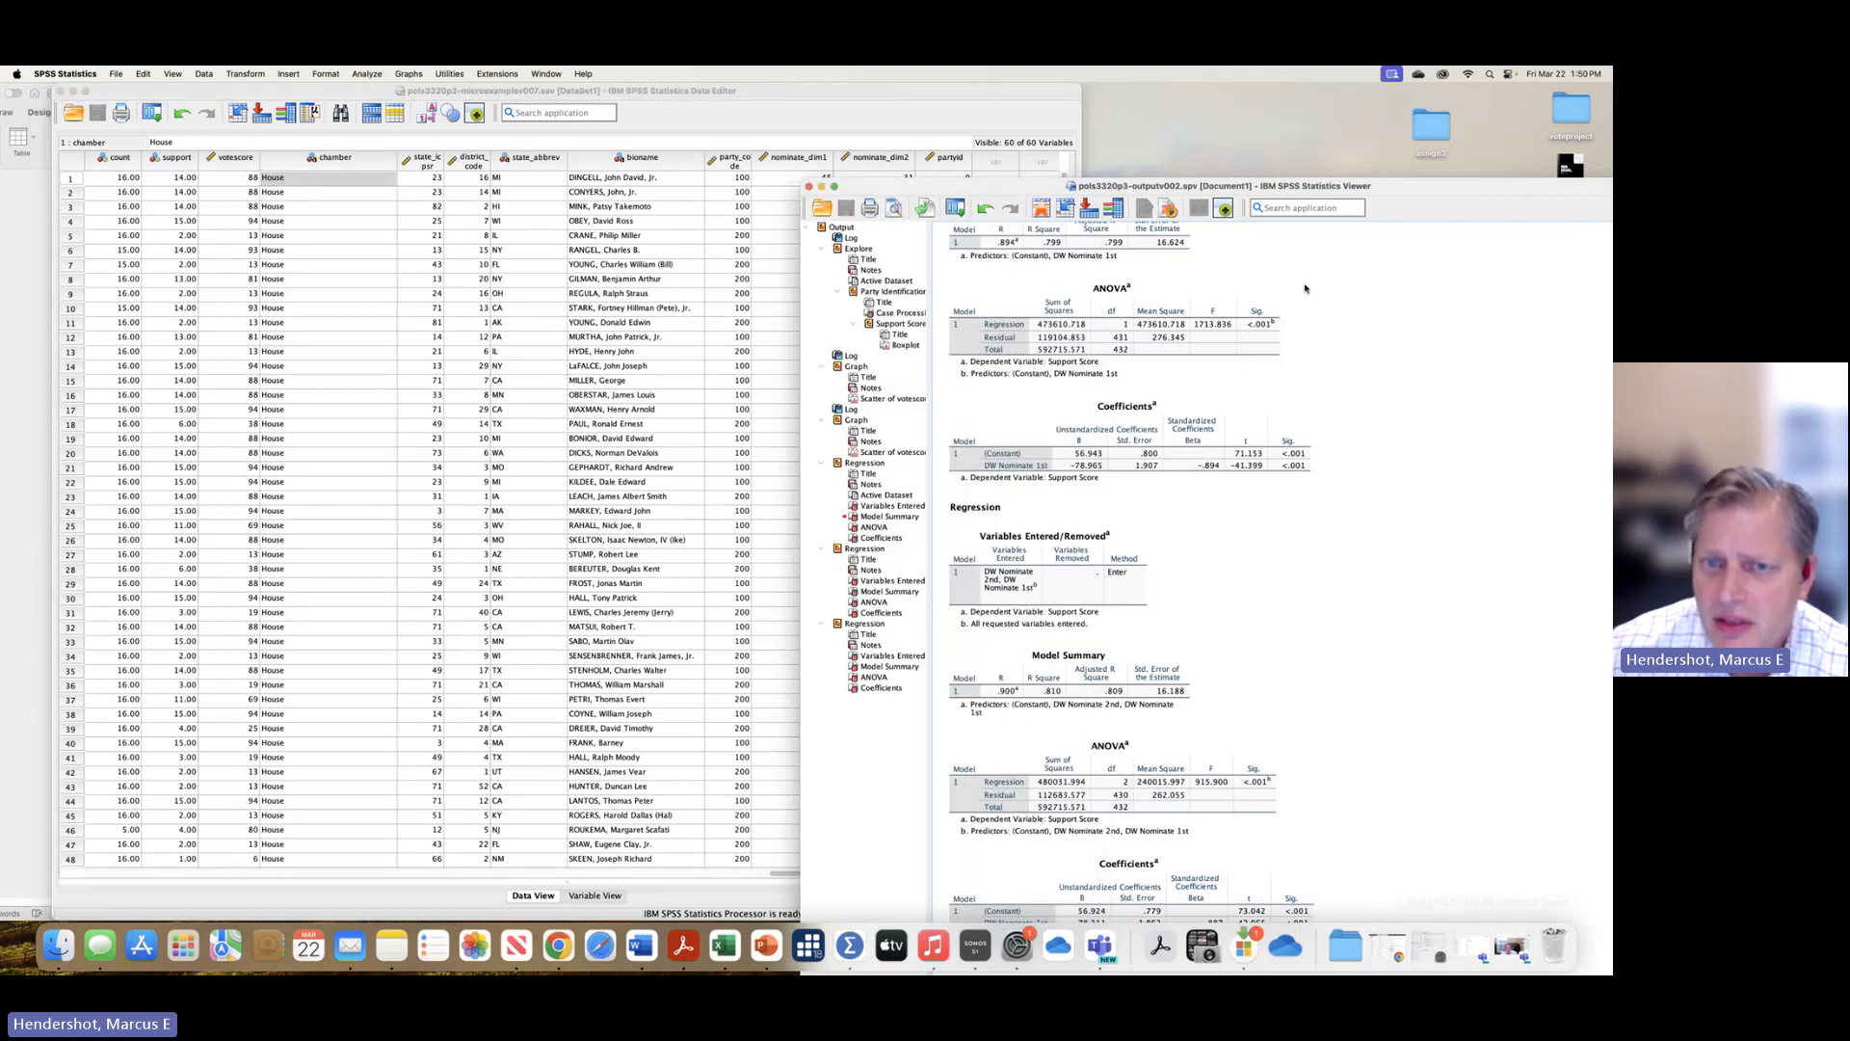
click(822, 186)
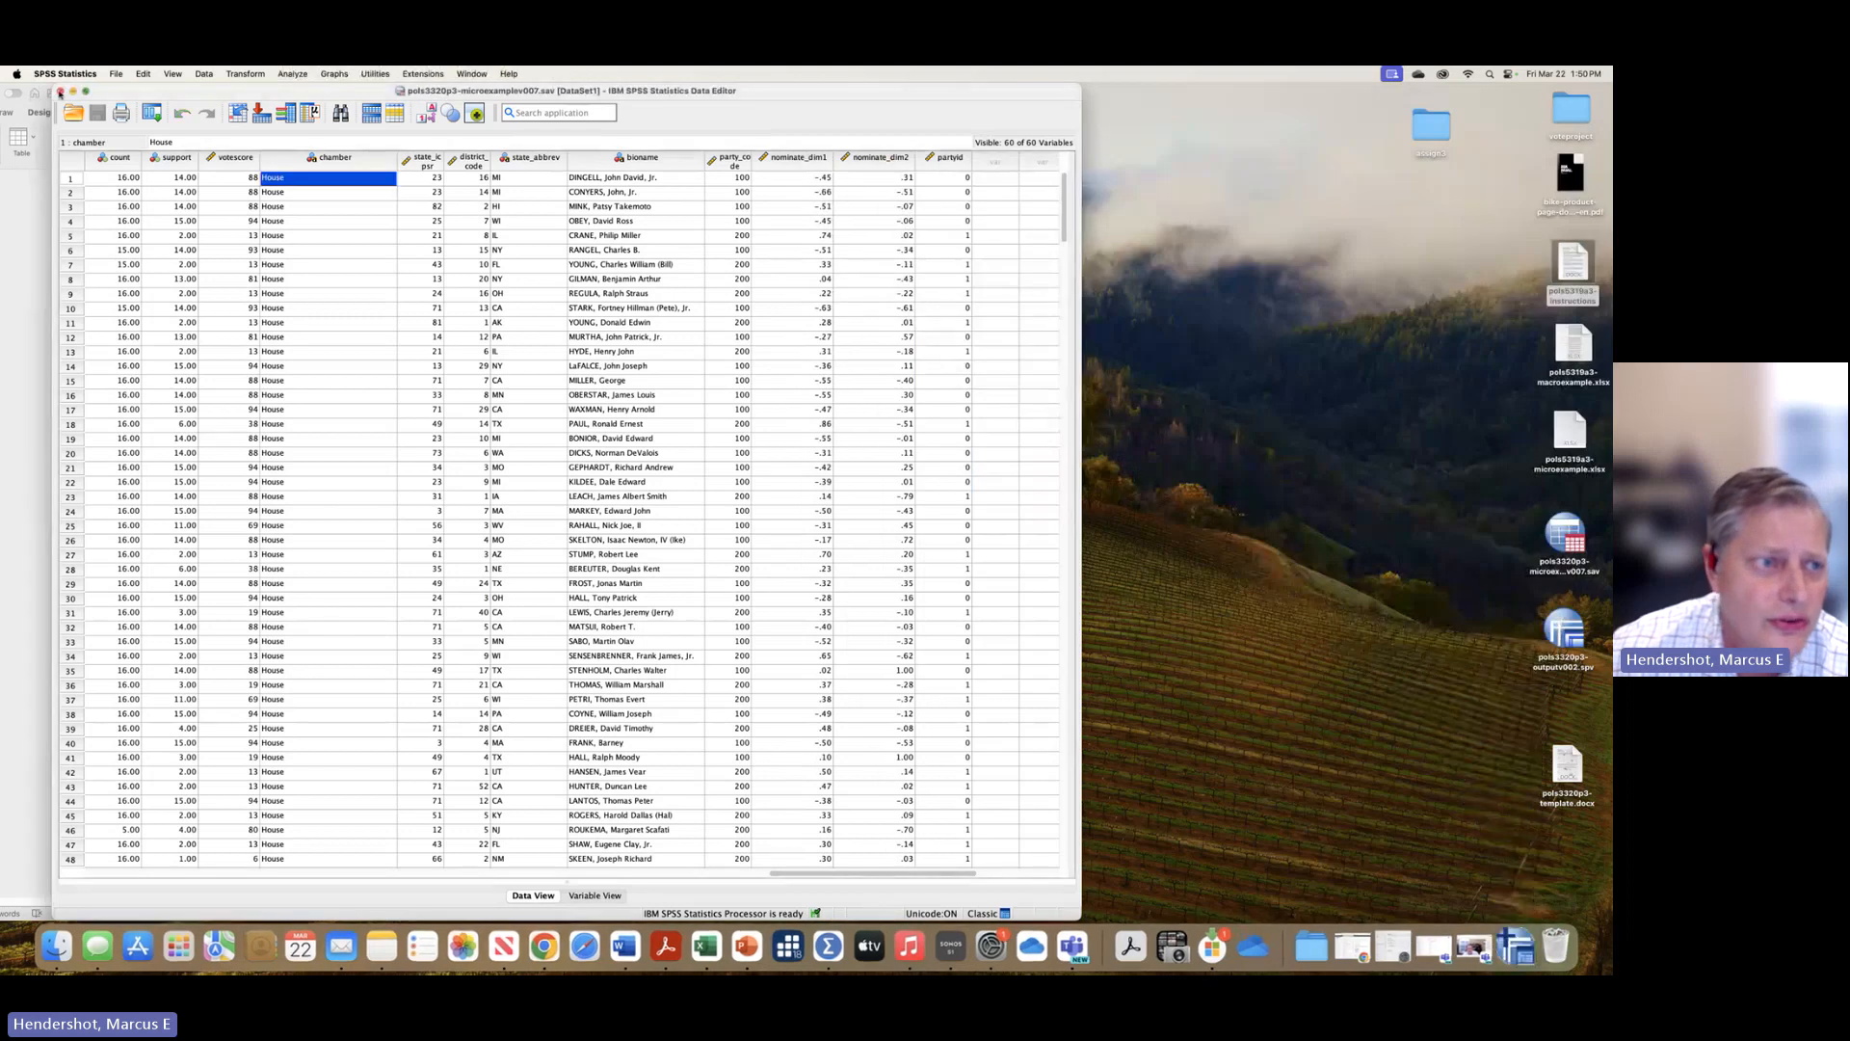
click(73, 92)
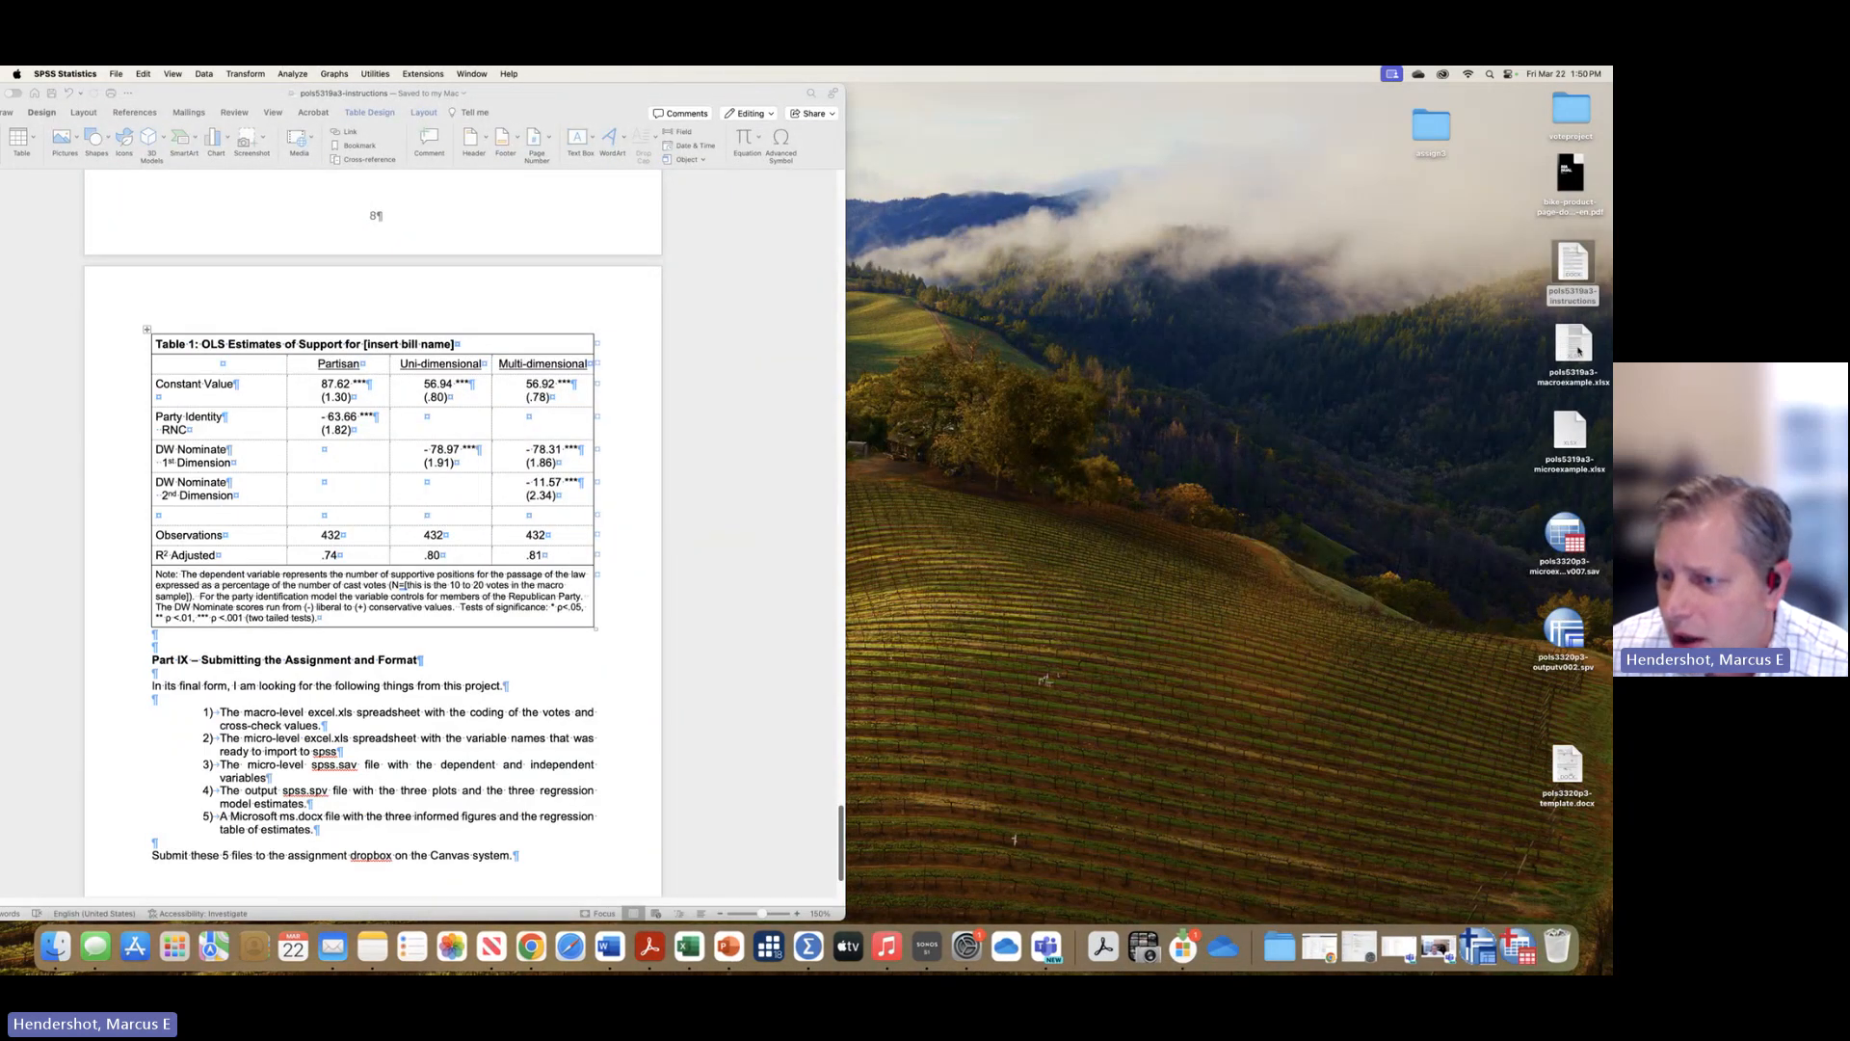
- Open the pols5319a3-macroexample workbook to look at the roll call coding, and put it away again
double_click(1575, 347)
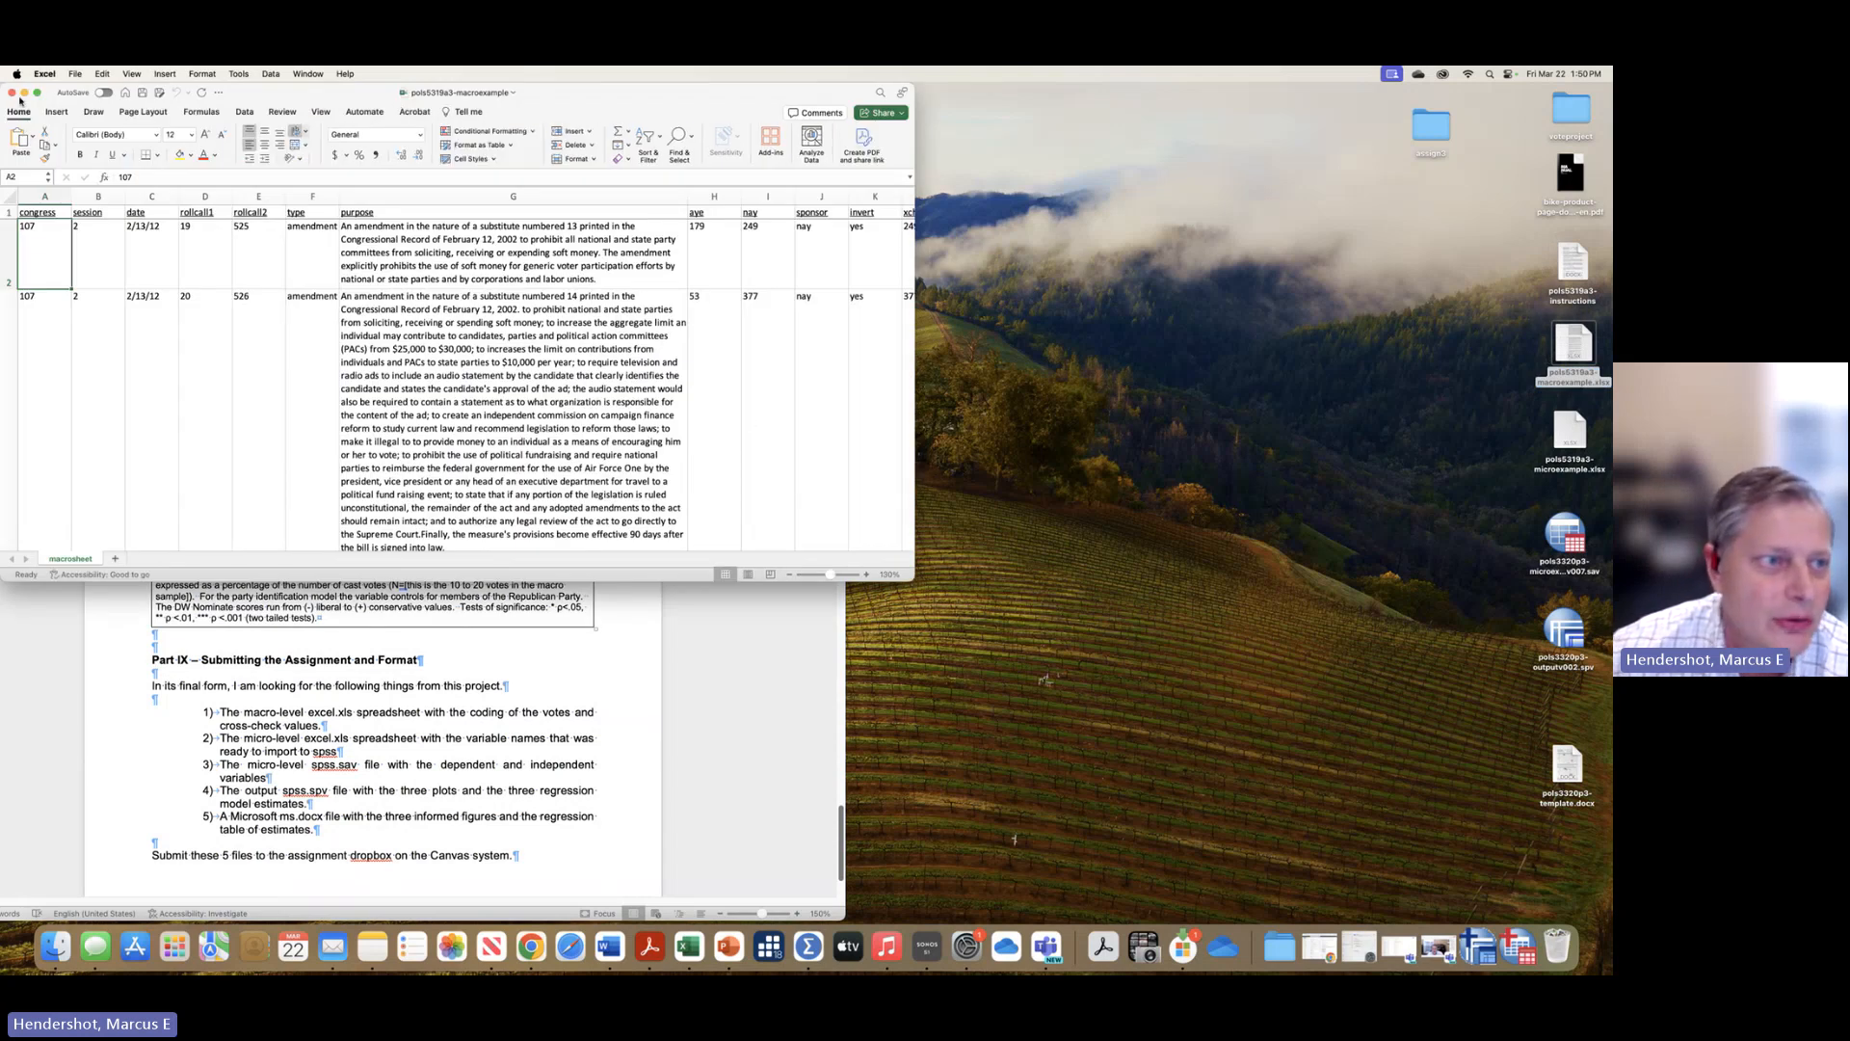
click(1290, 537)
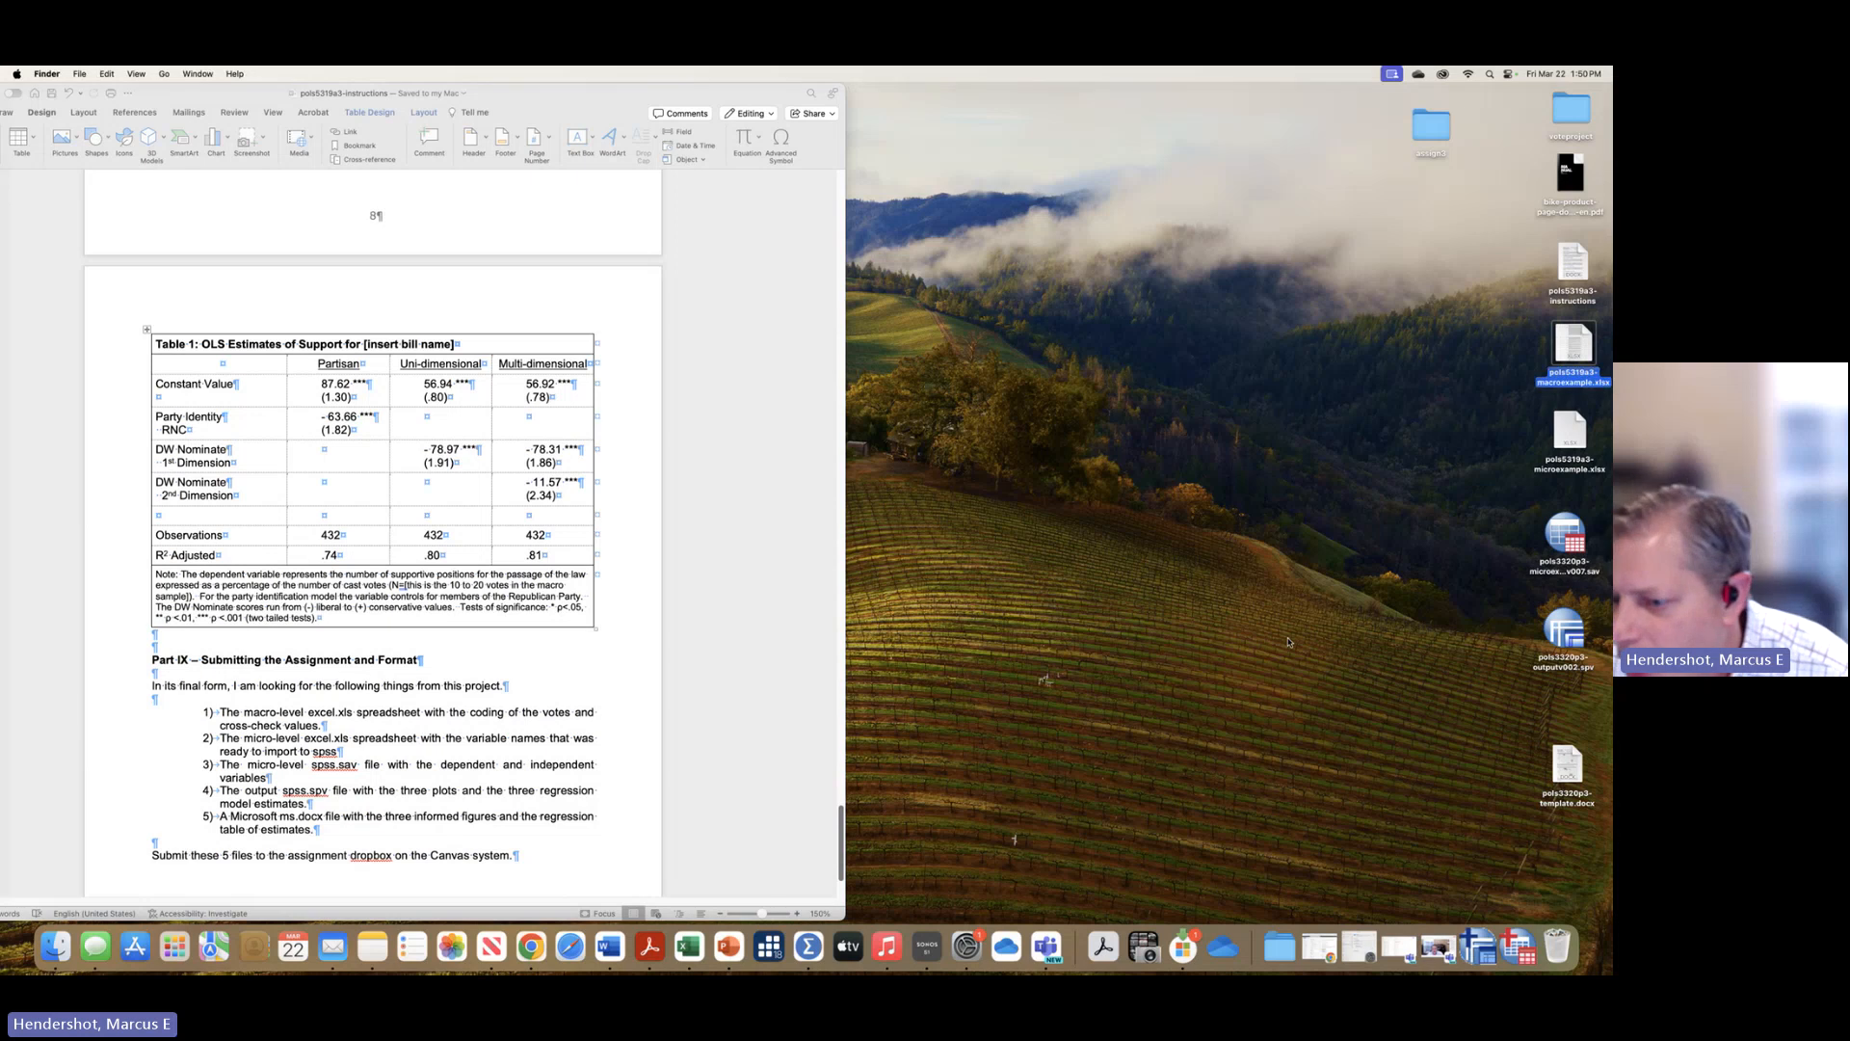
- Open the pols3320p3-template document in Word and examine Figure 1, the party identification boxplot, with its title and note
double_click(1565, 762)
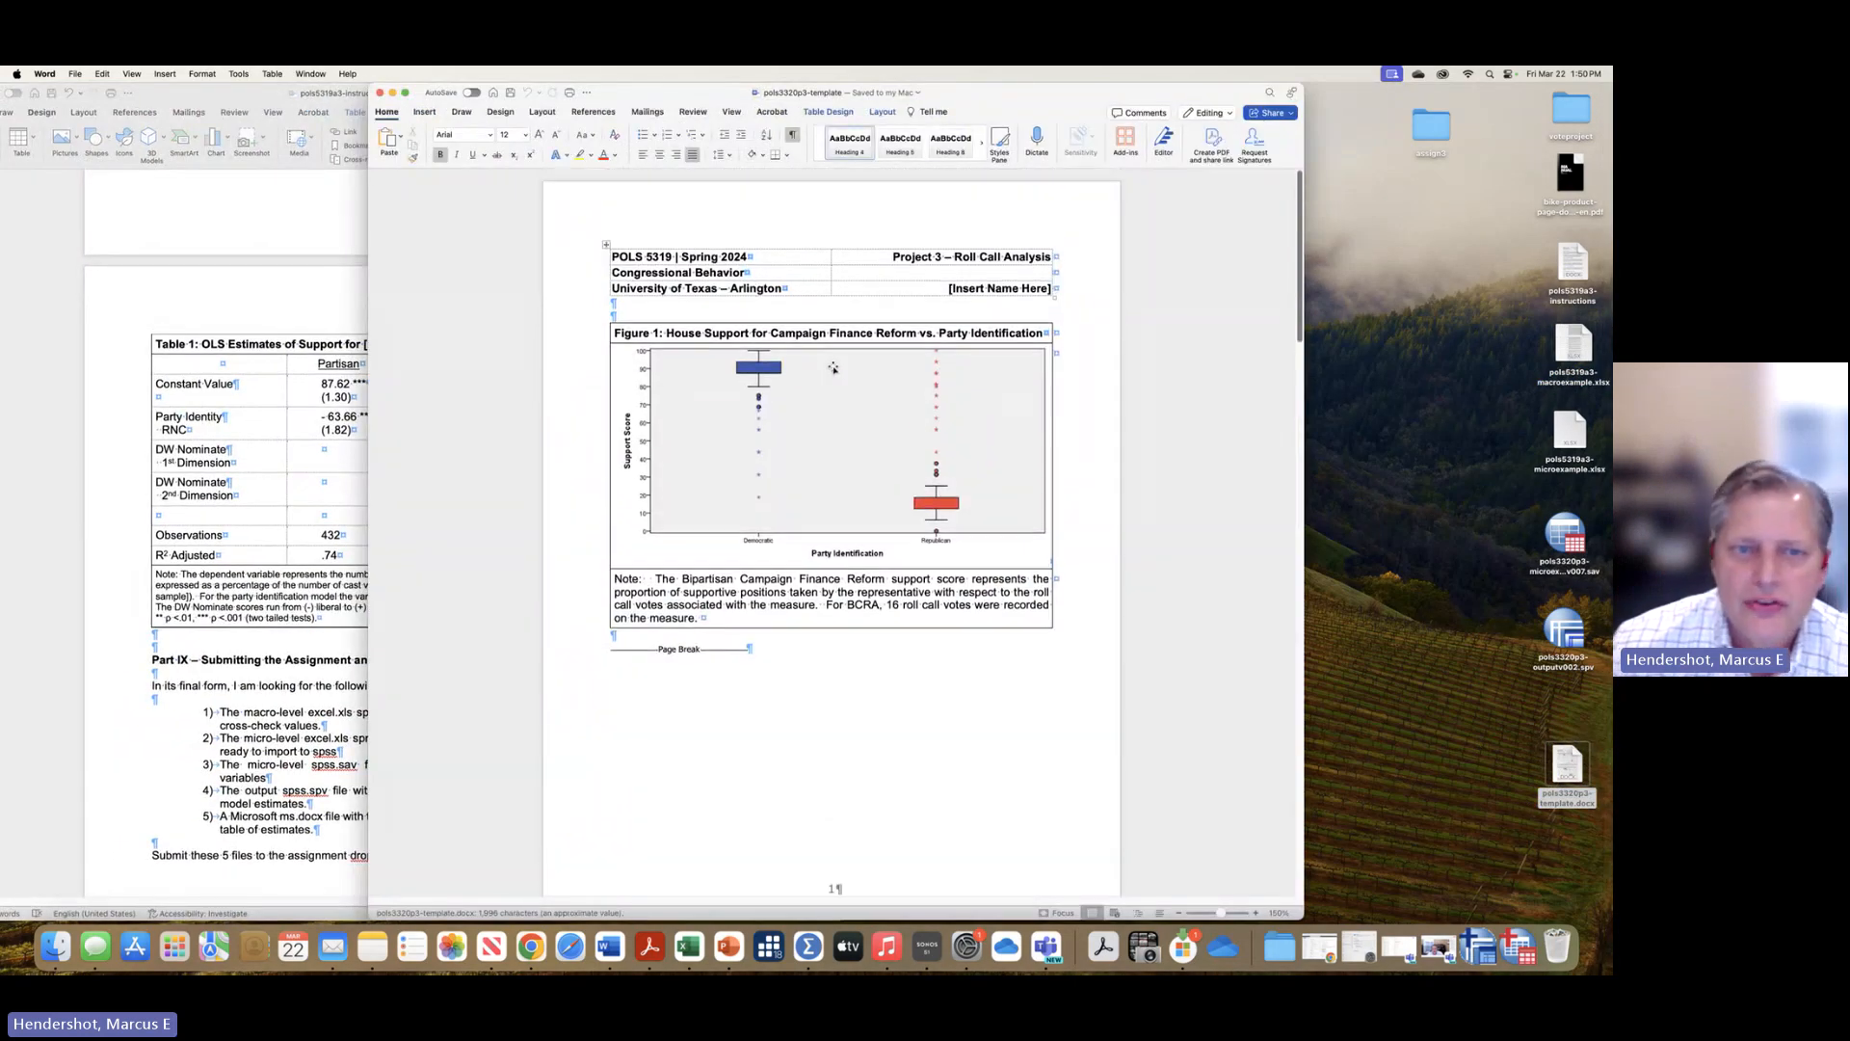
scroll(790, 337, up, 2)
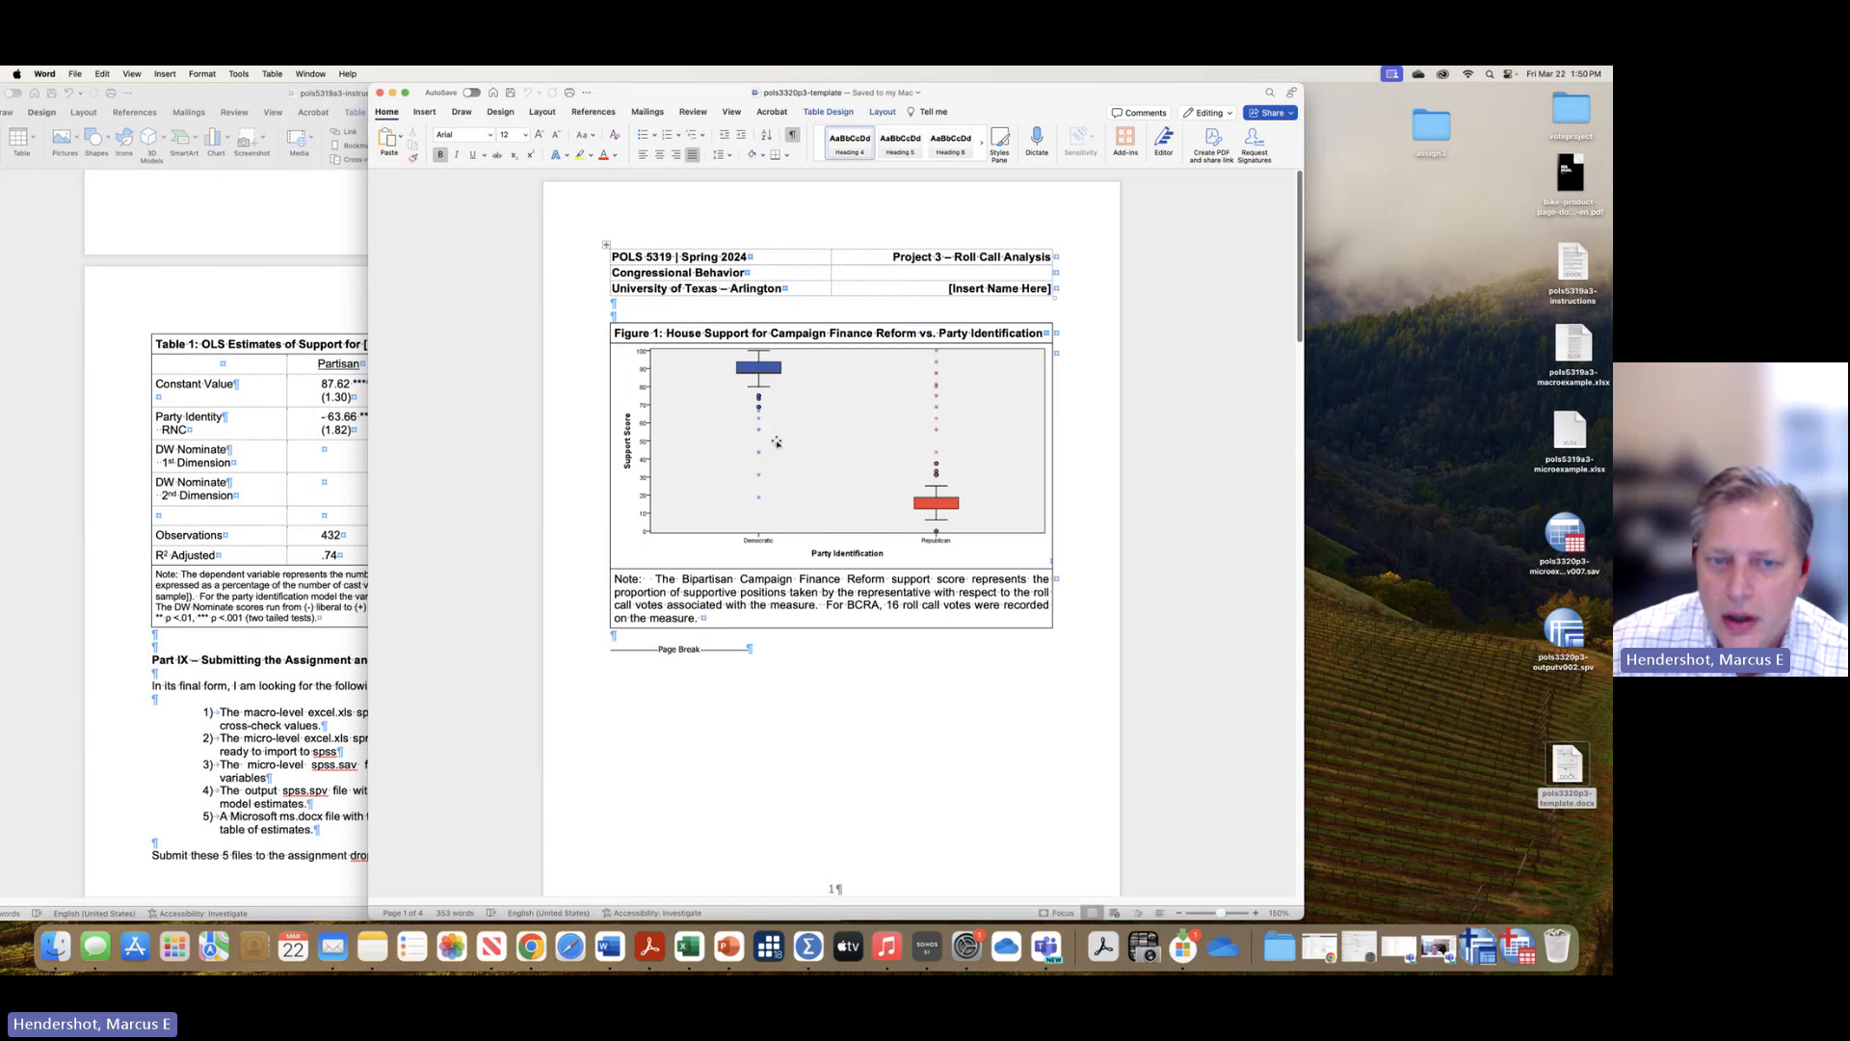
click(806, 457)
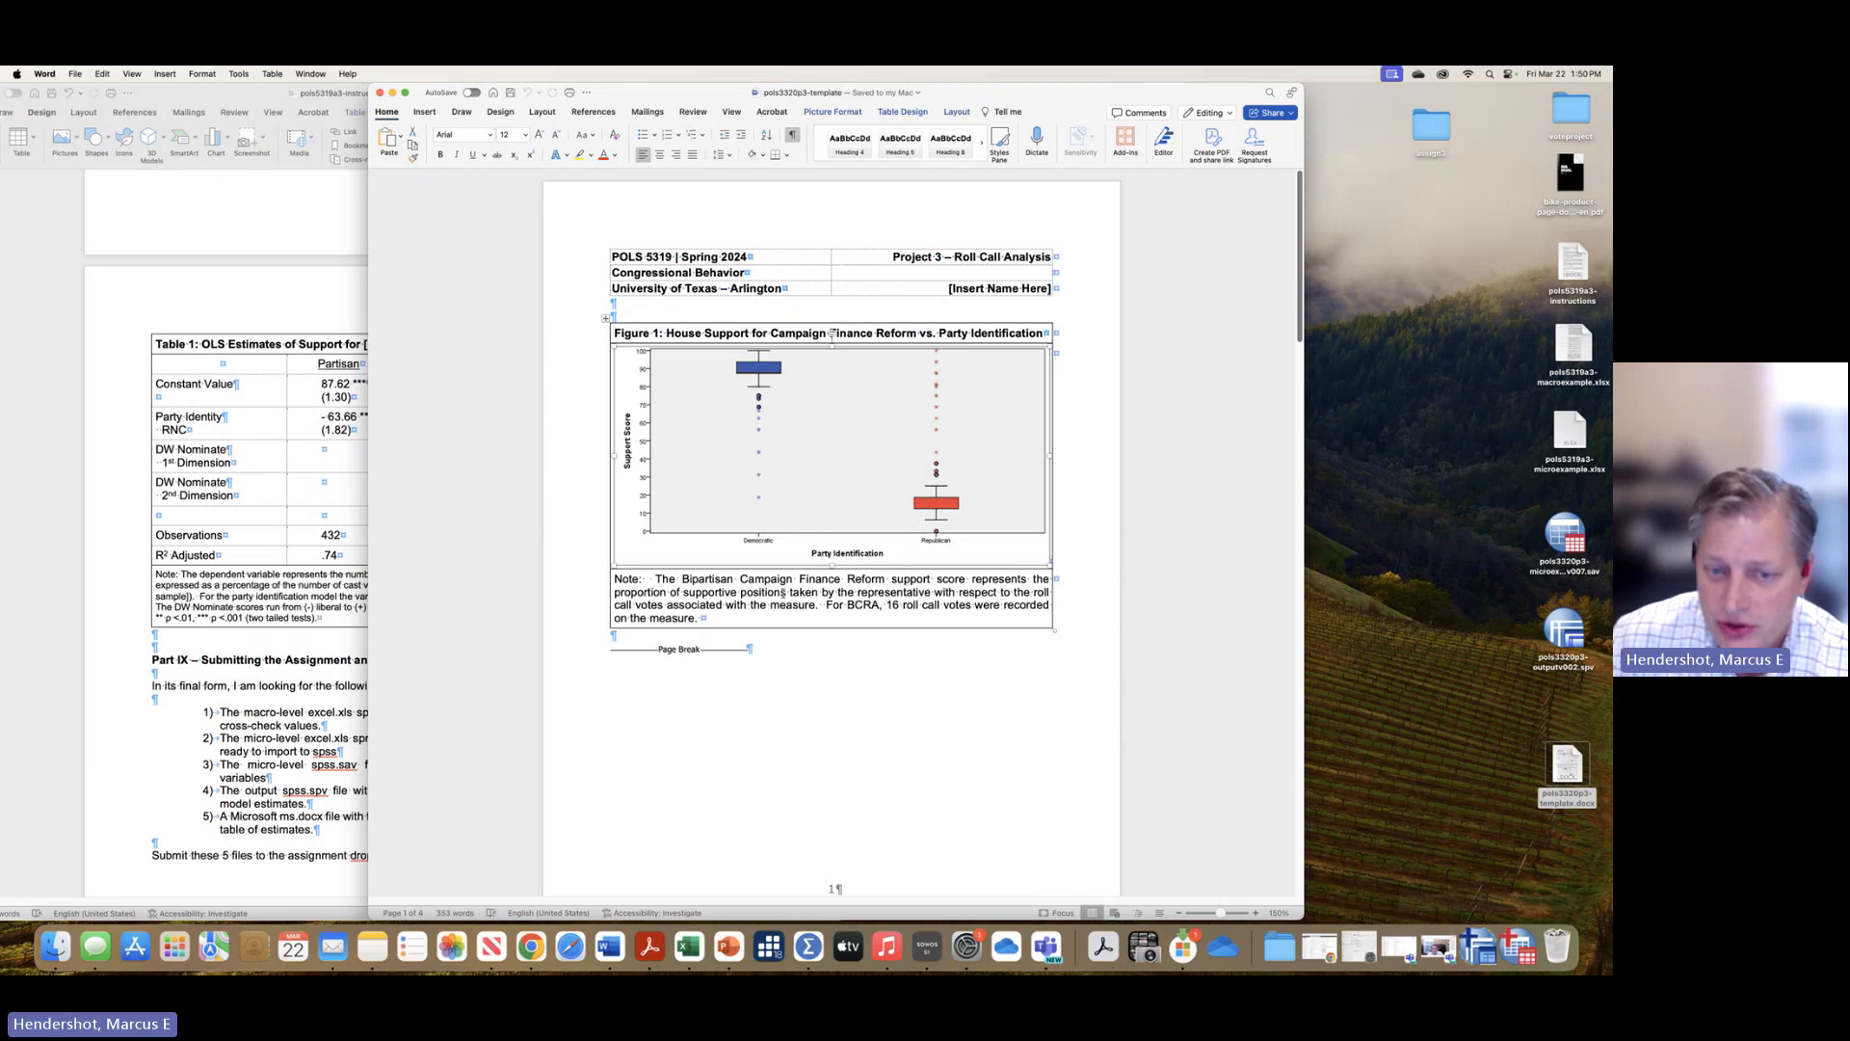
scroll(806, 614, down, 2)
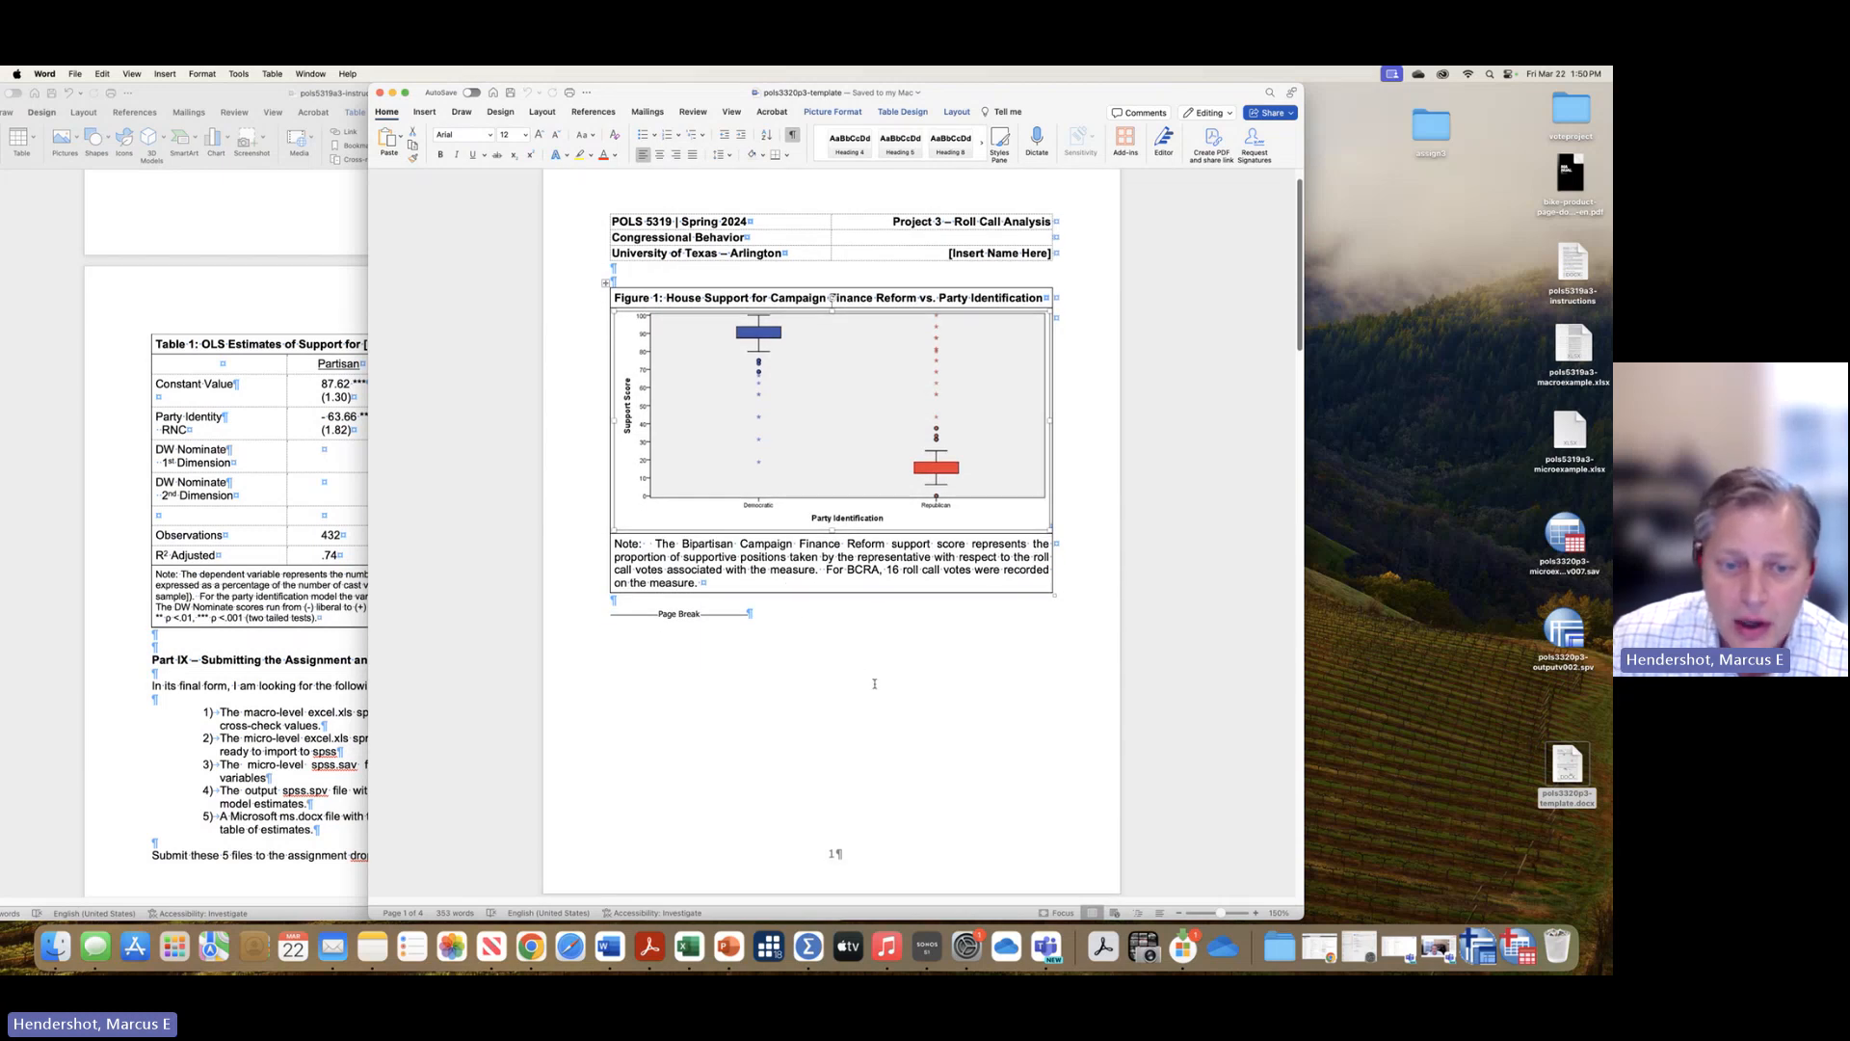
- Examine Figure 2, Figure 3 and Table 1 in the template document, including their titles and notes
scroll(875, 683, down, 10)
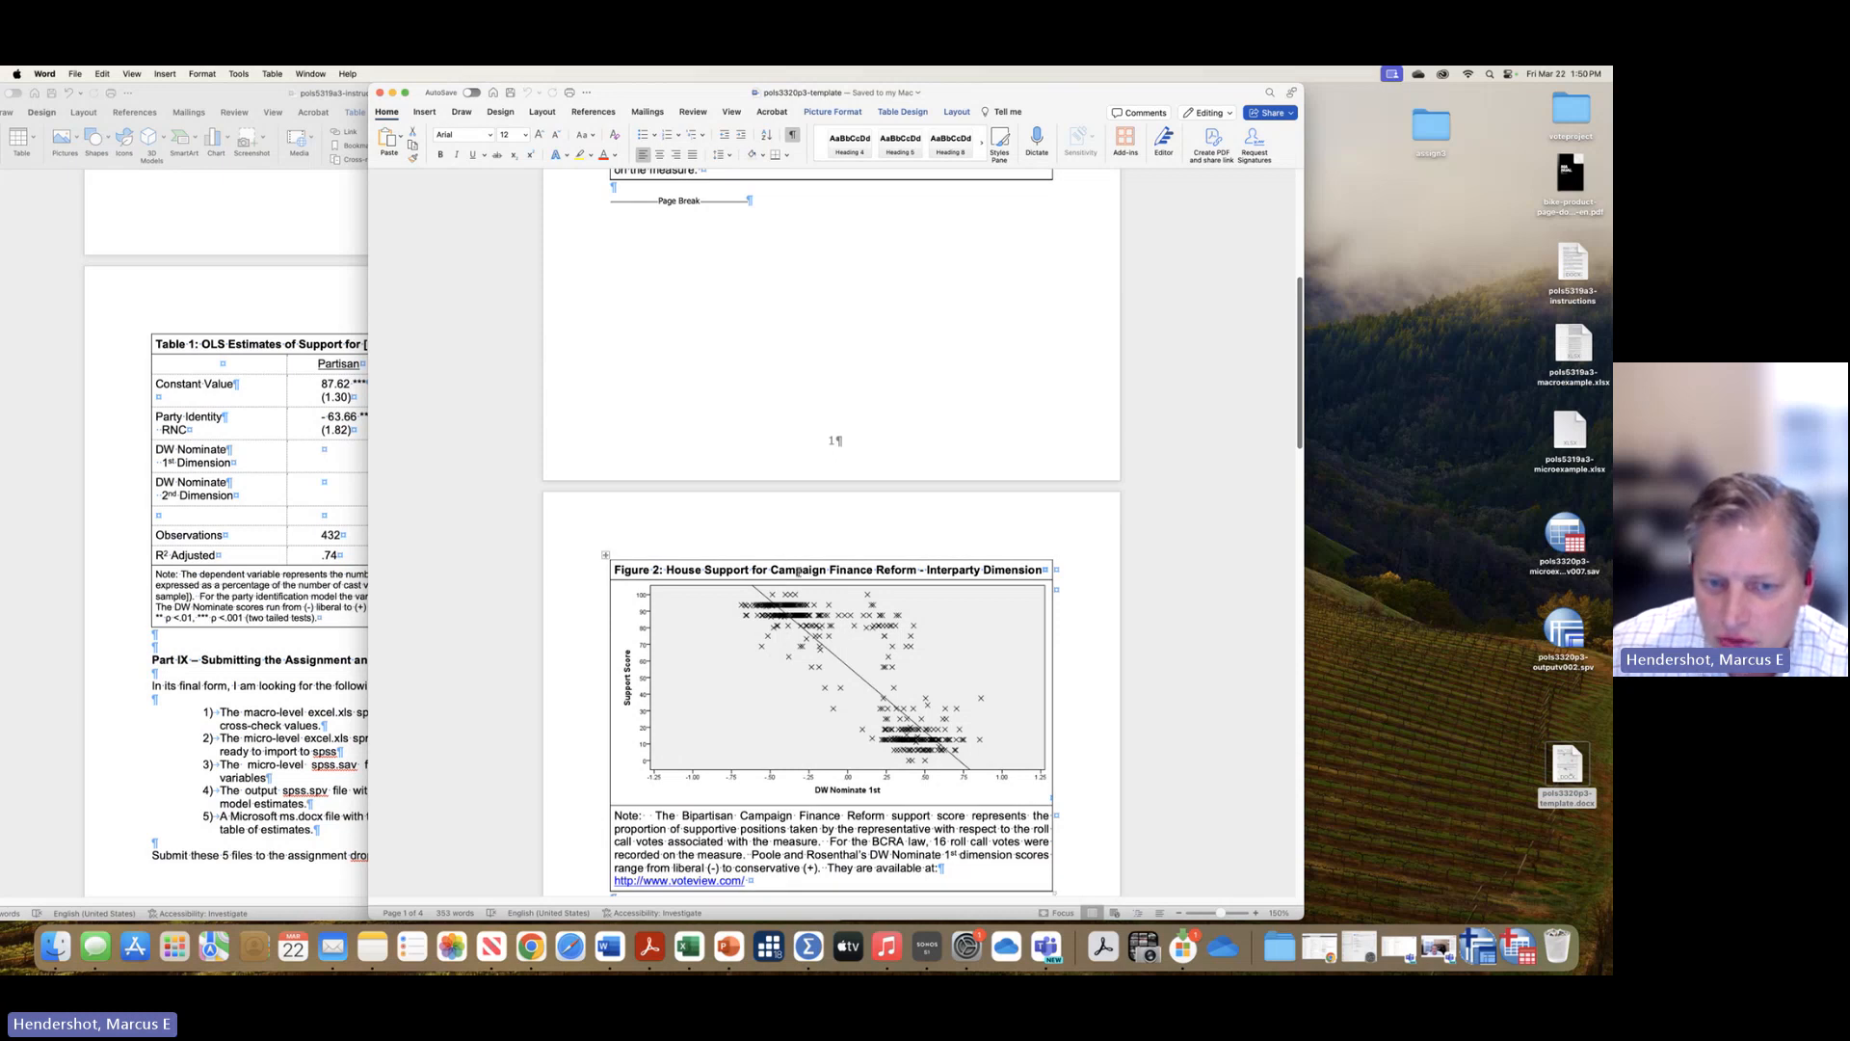
scroll(901, 598, down, 5)
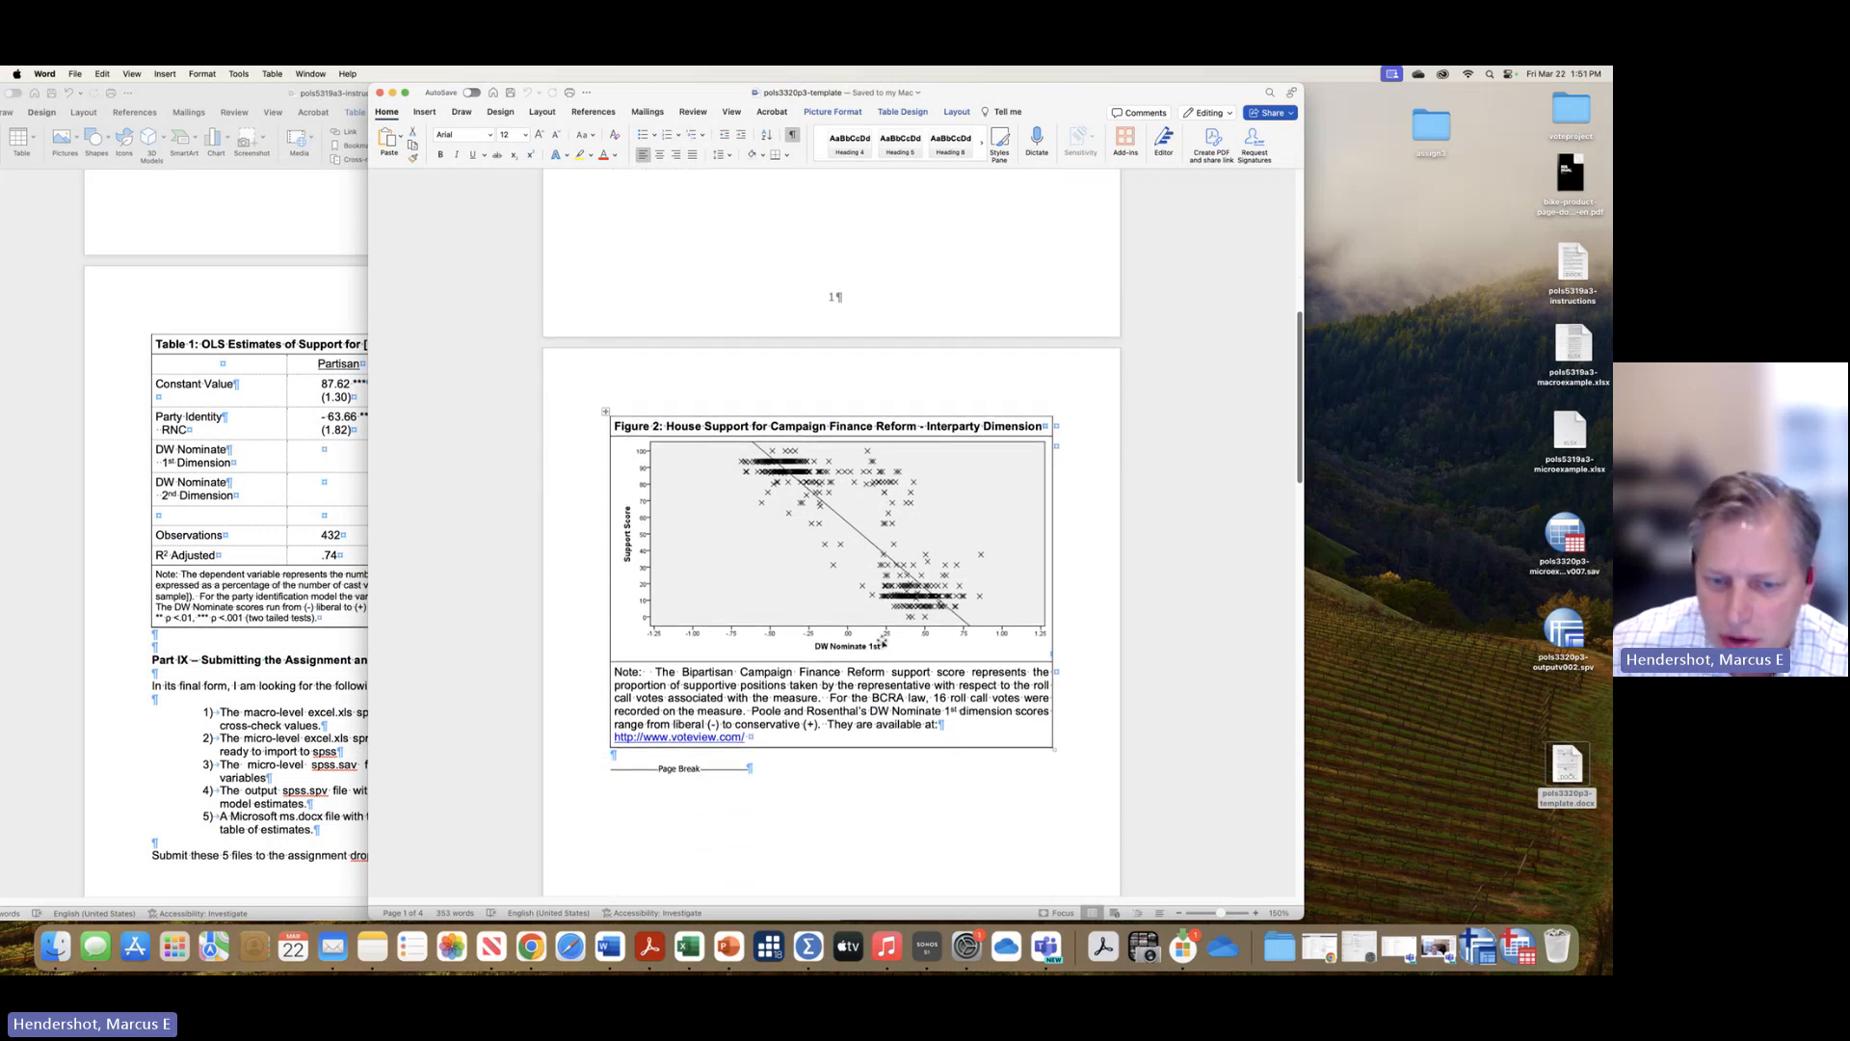
scroll(881, 639, down, 12)
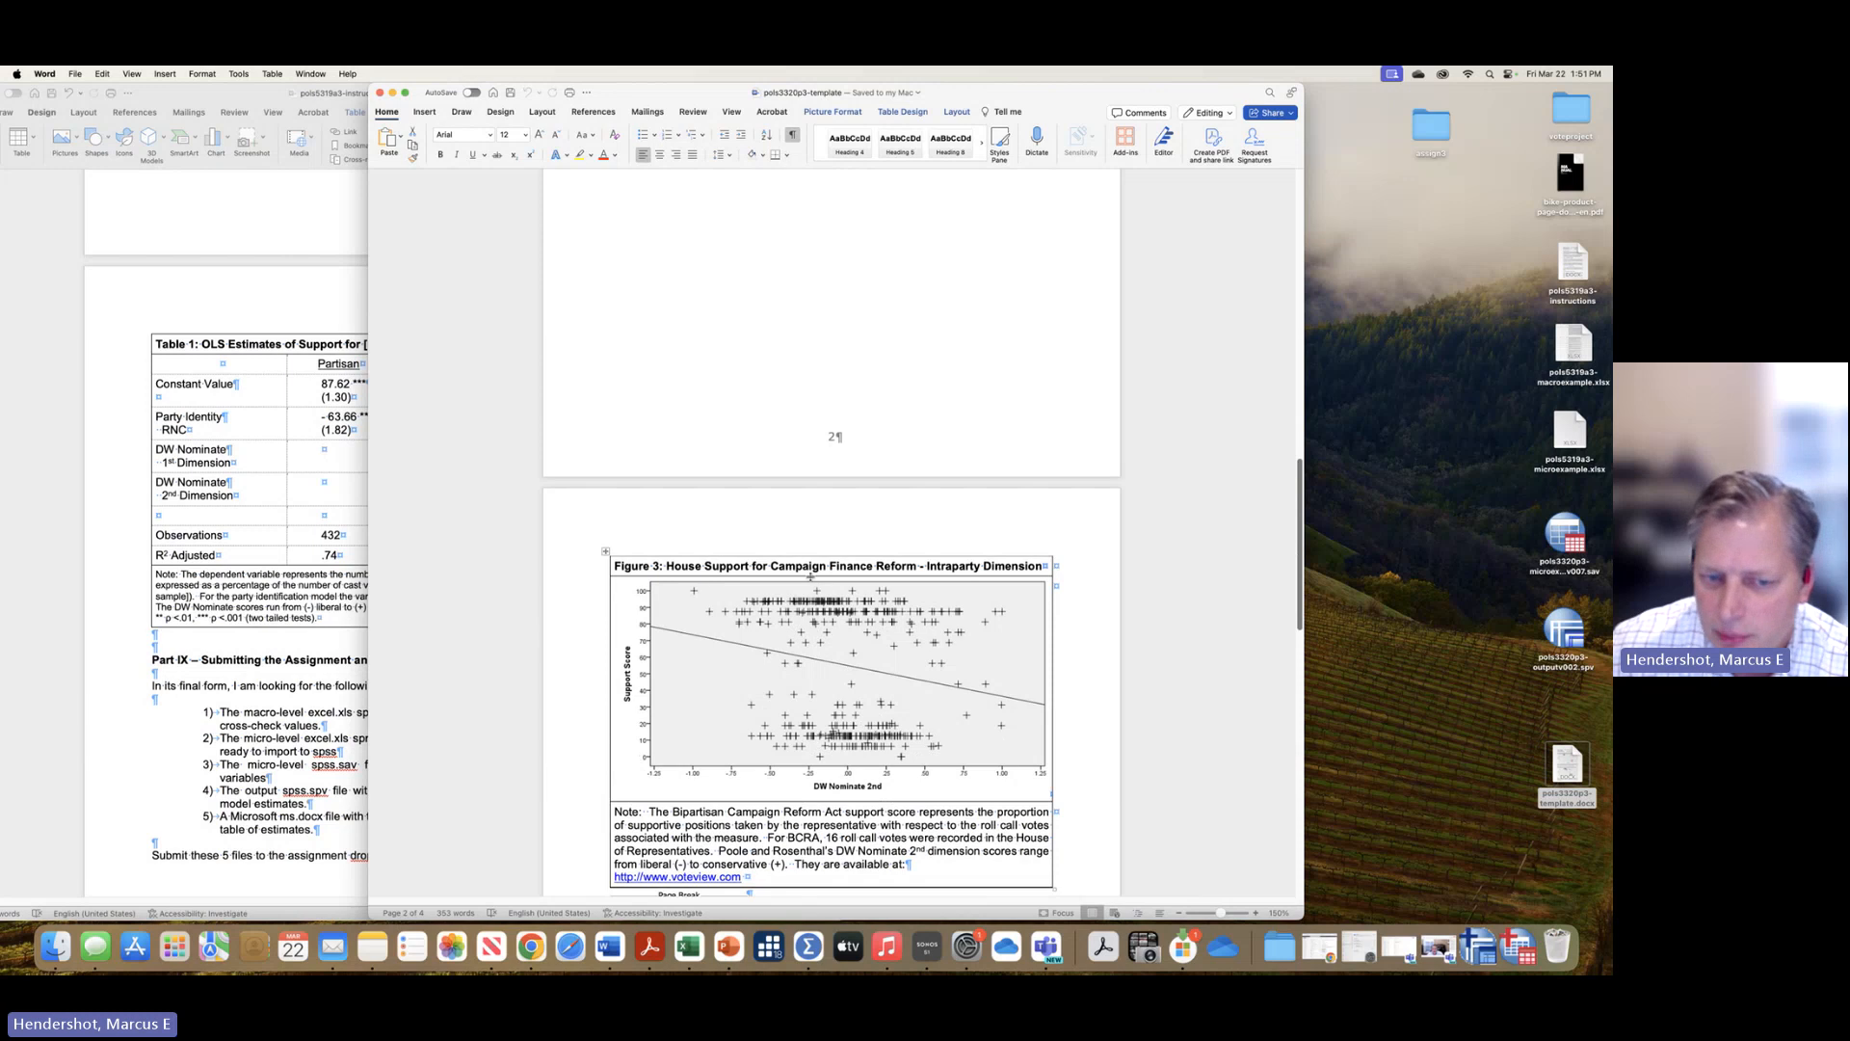
scroll(811, 576, down, 7)
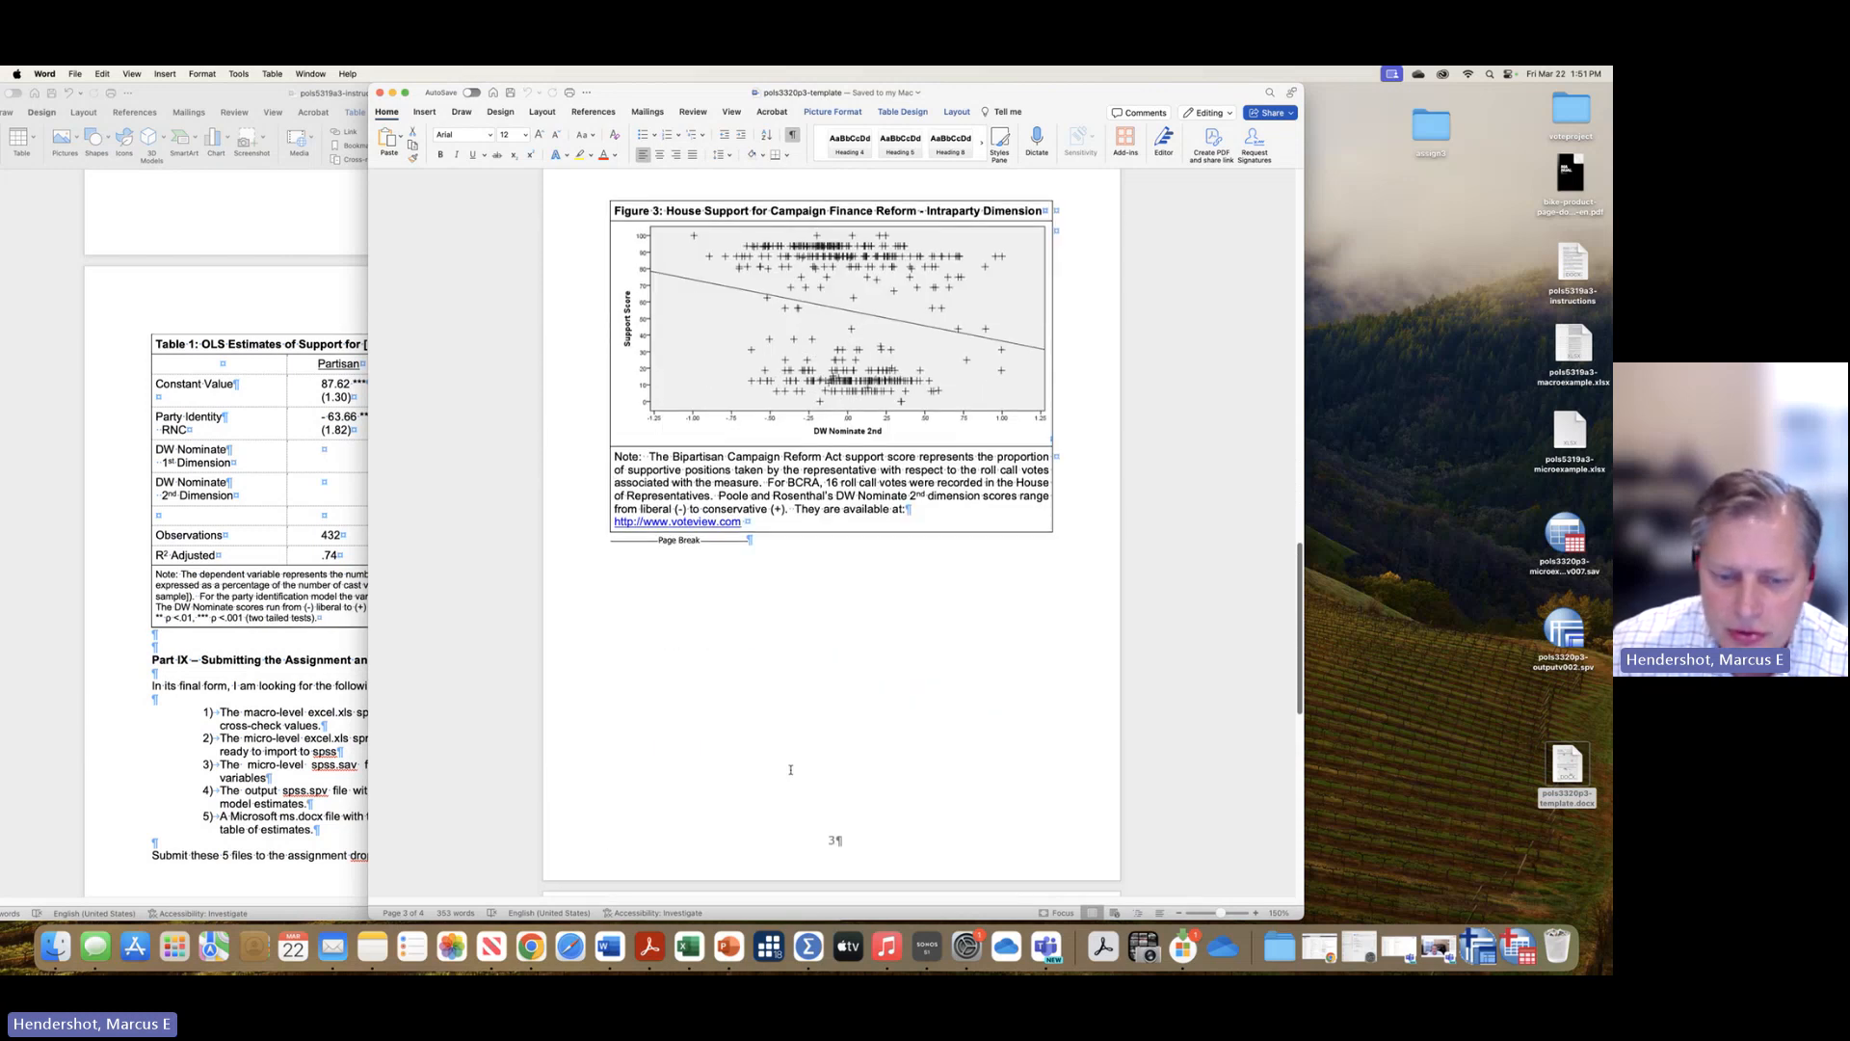
scroll(791, 769, down, 10)
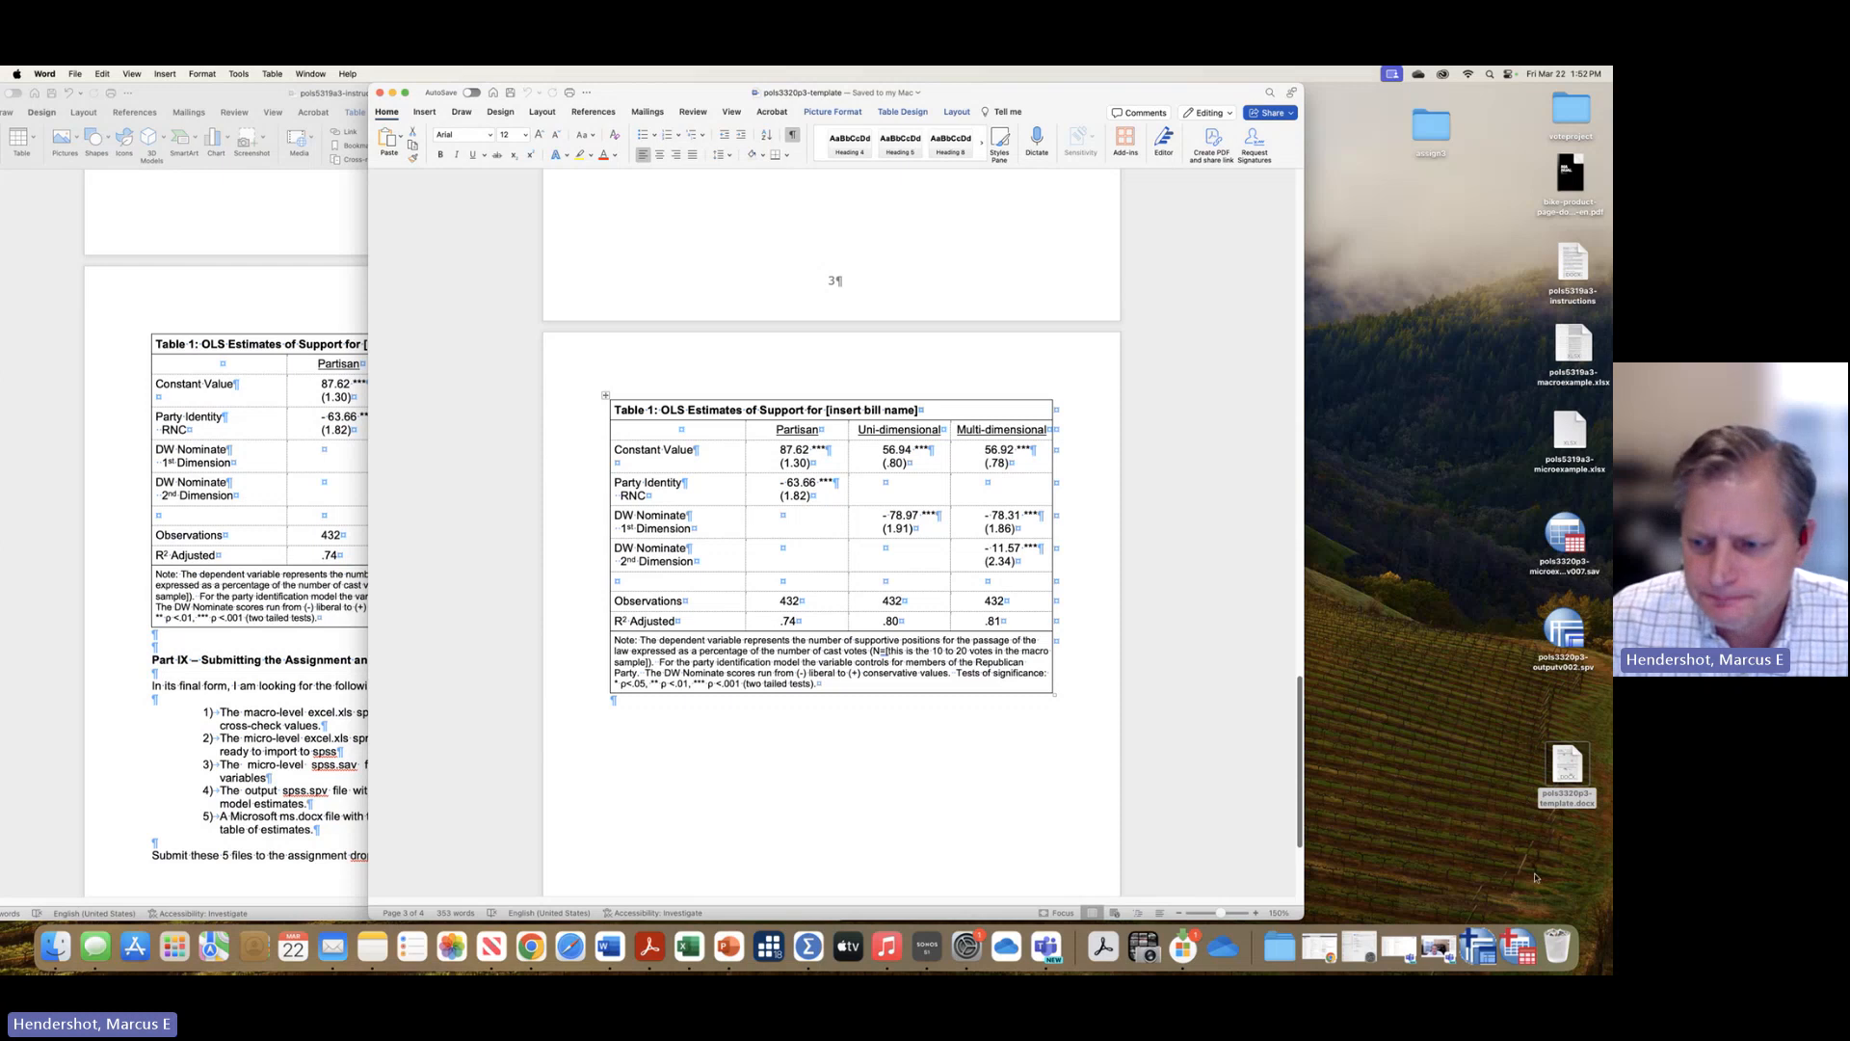
- Switch to the Microsoft Teams meeting and bring up its recording and transcription options
click(1438, 947)
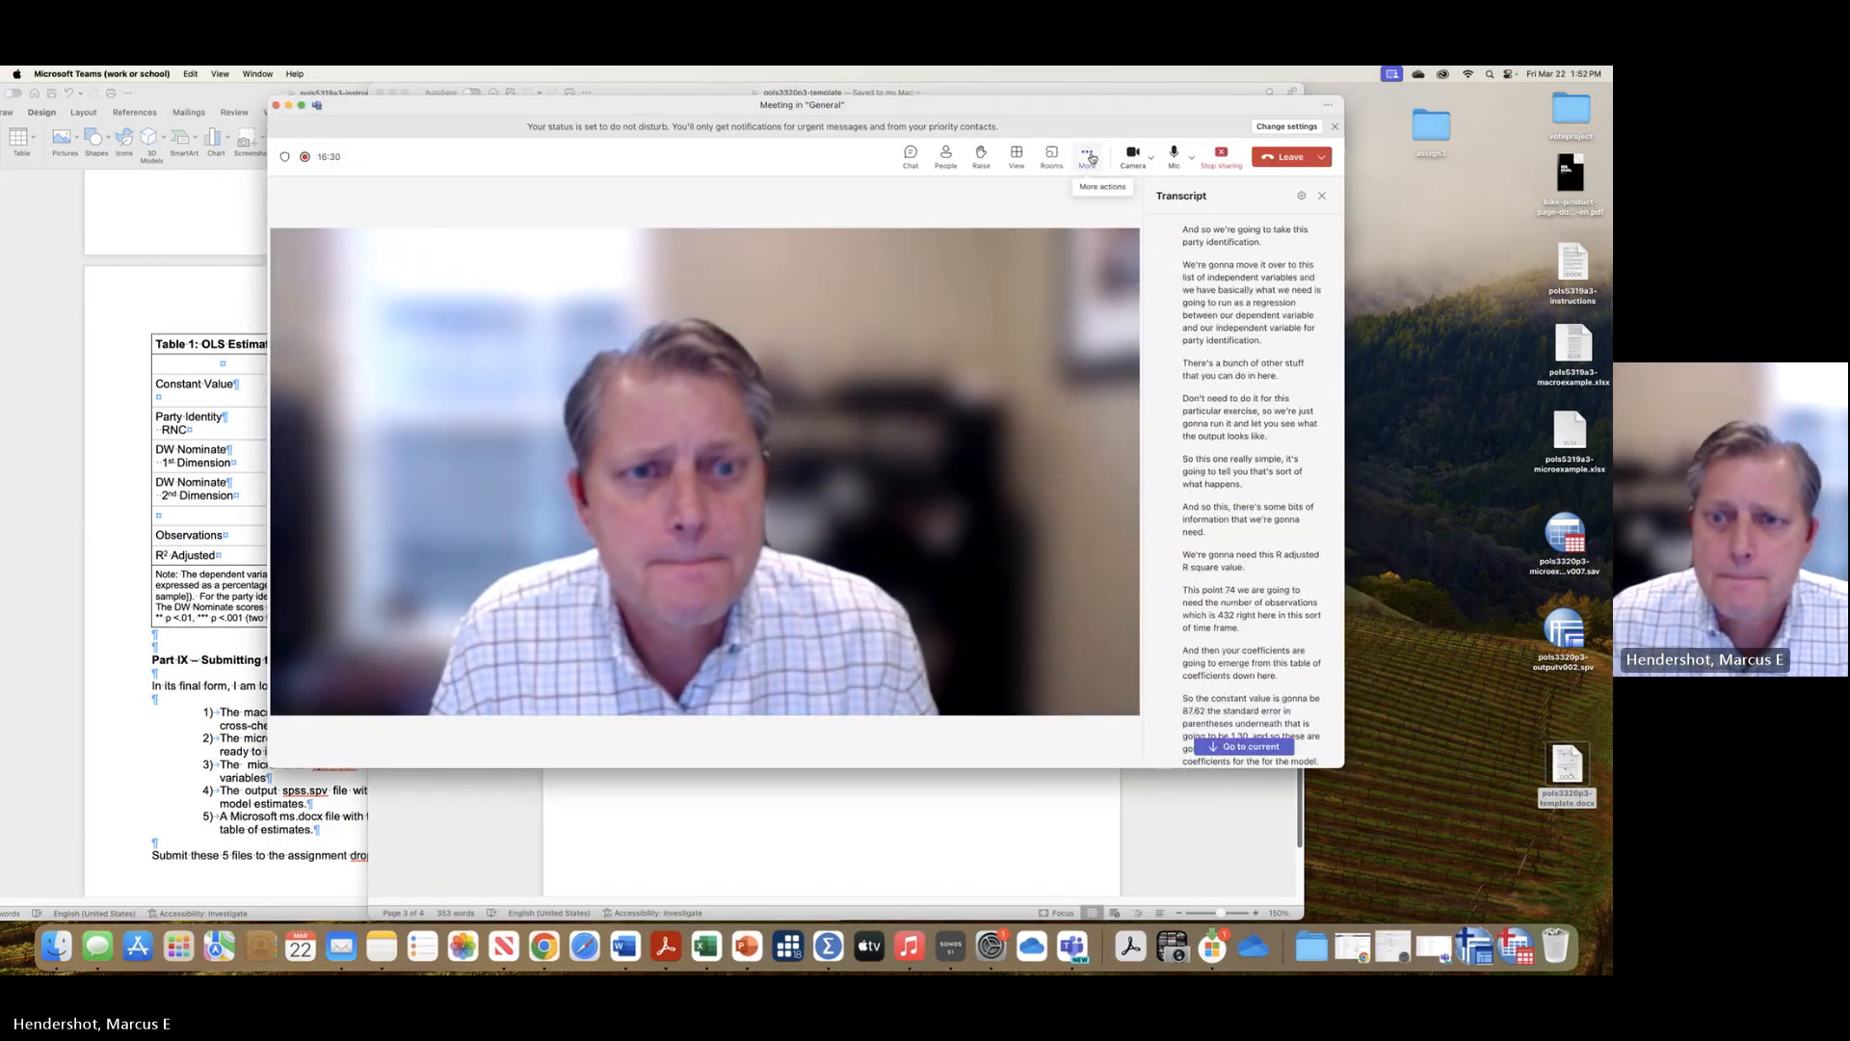
click(1087, 154)
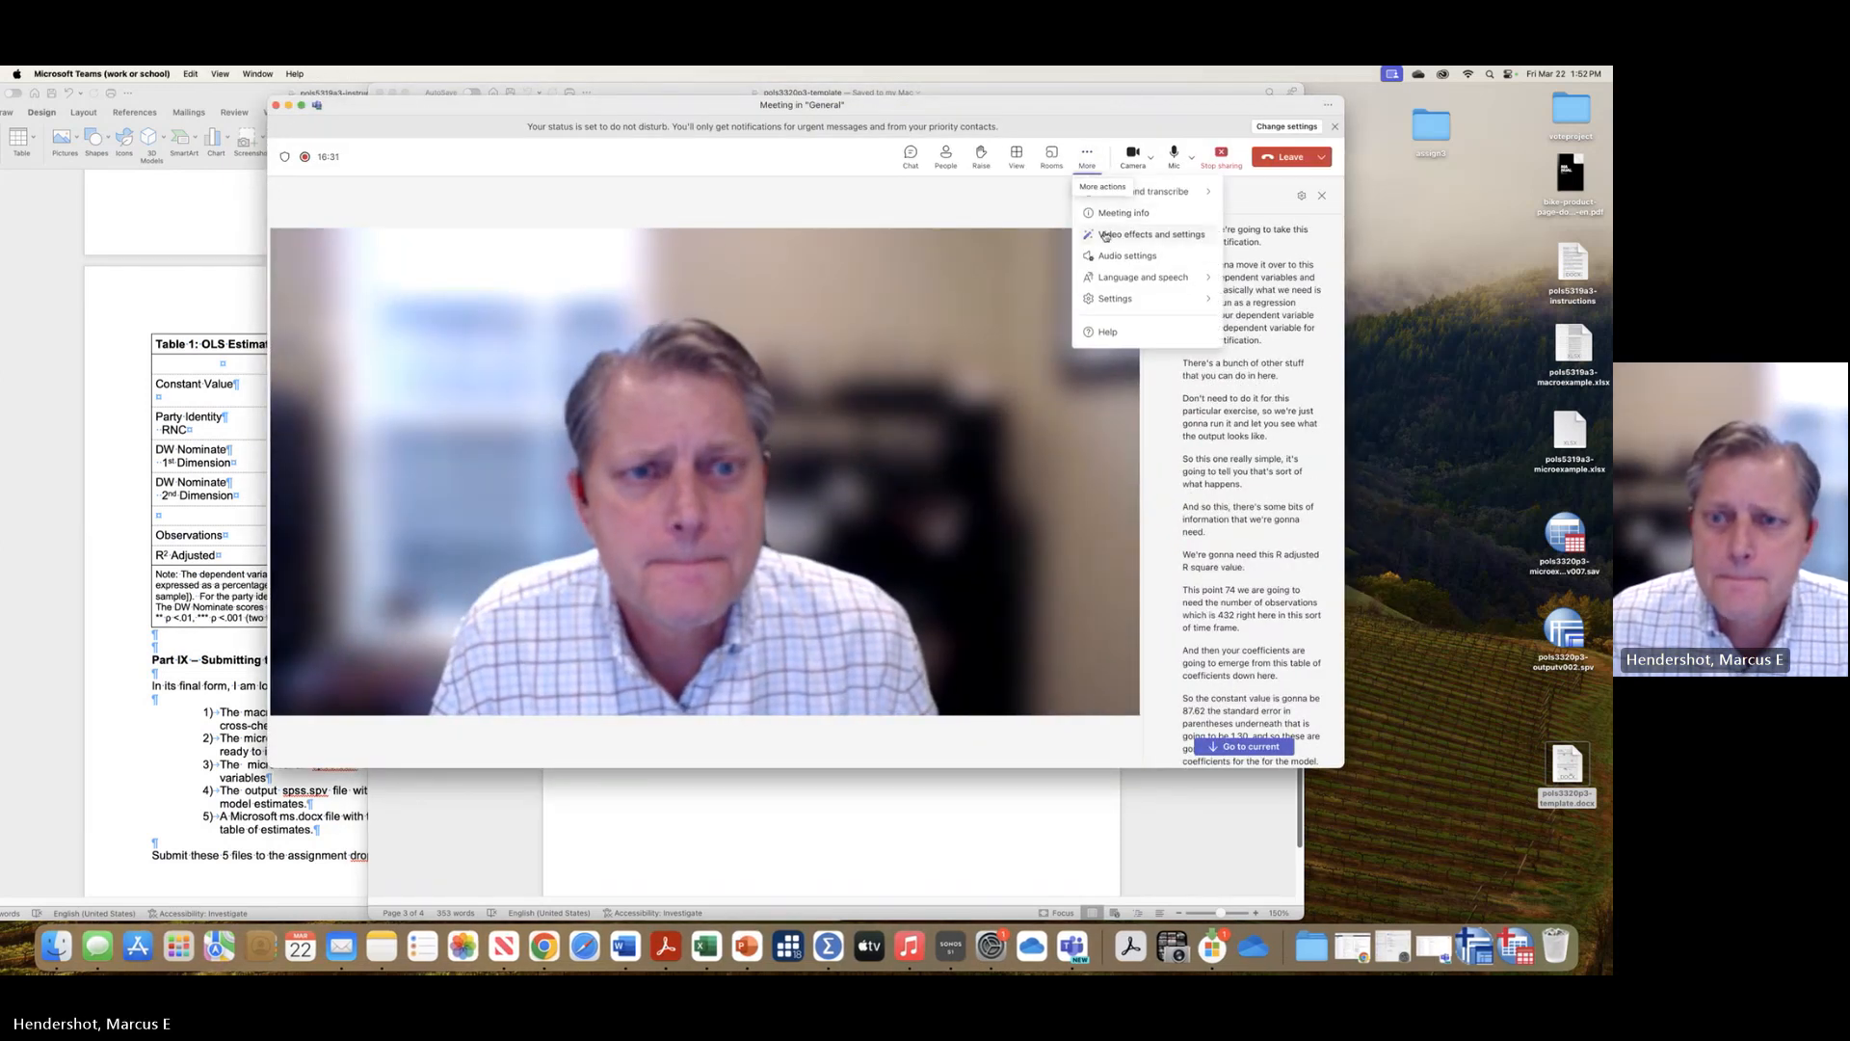
mouse_move(1122, 192)
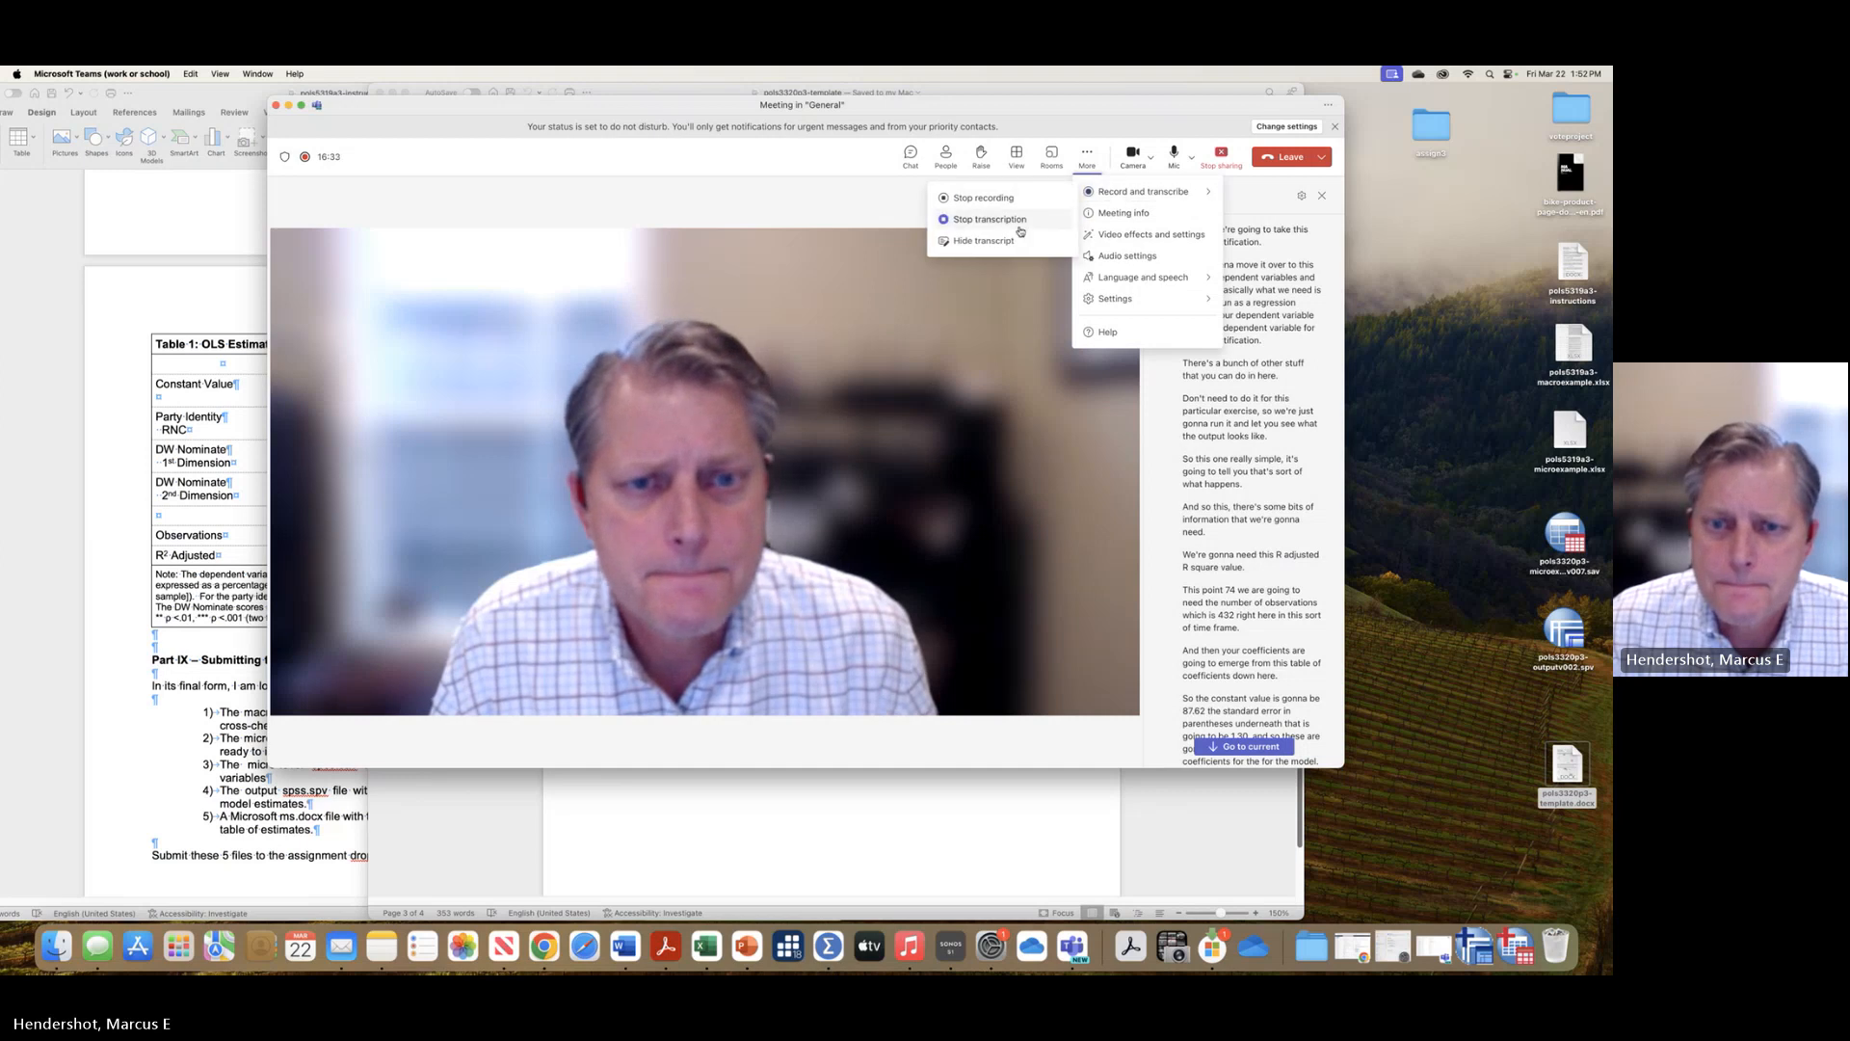